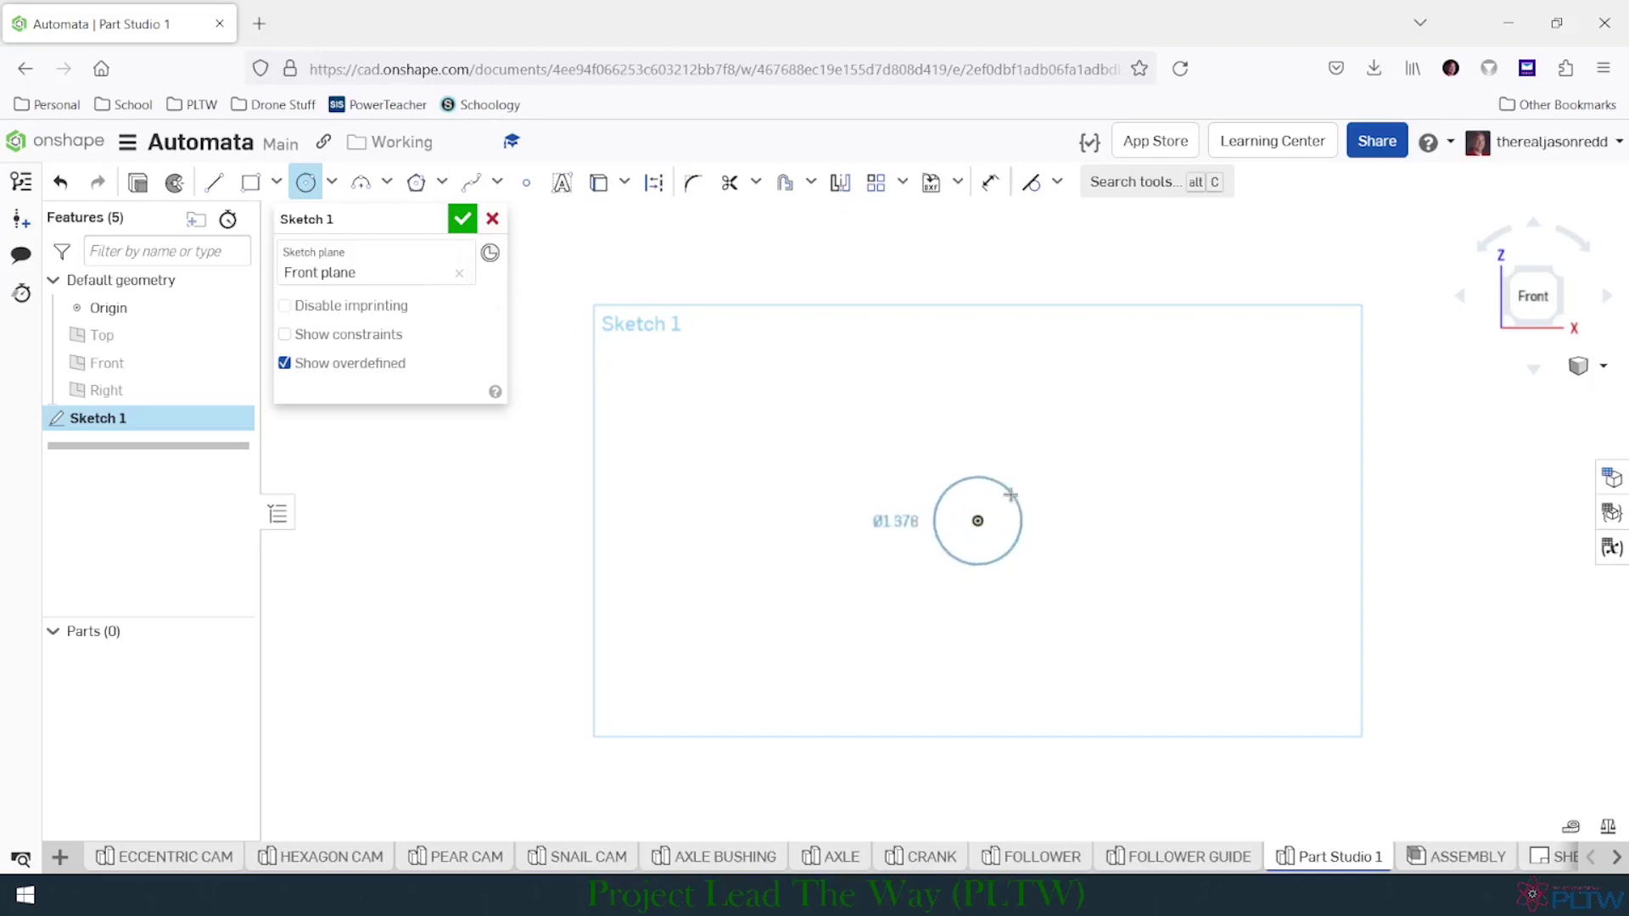
Draw a circle about 1.378 in across centred on the origin and set its diameter to .3125*2 in.
left_click(1010, 496)
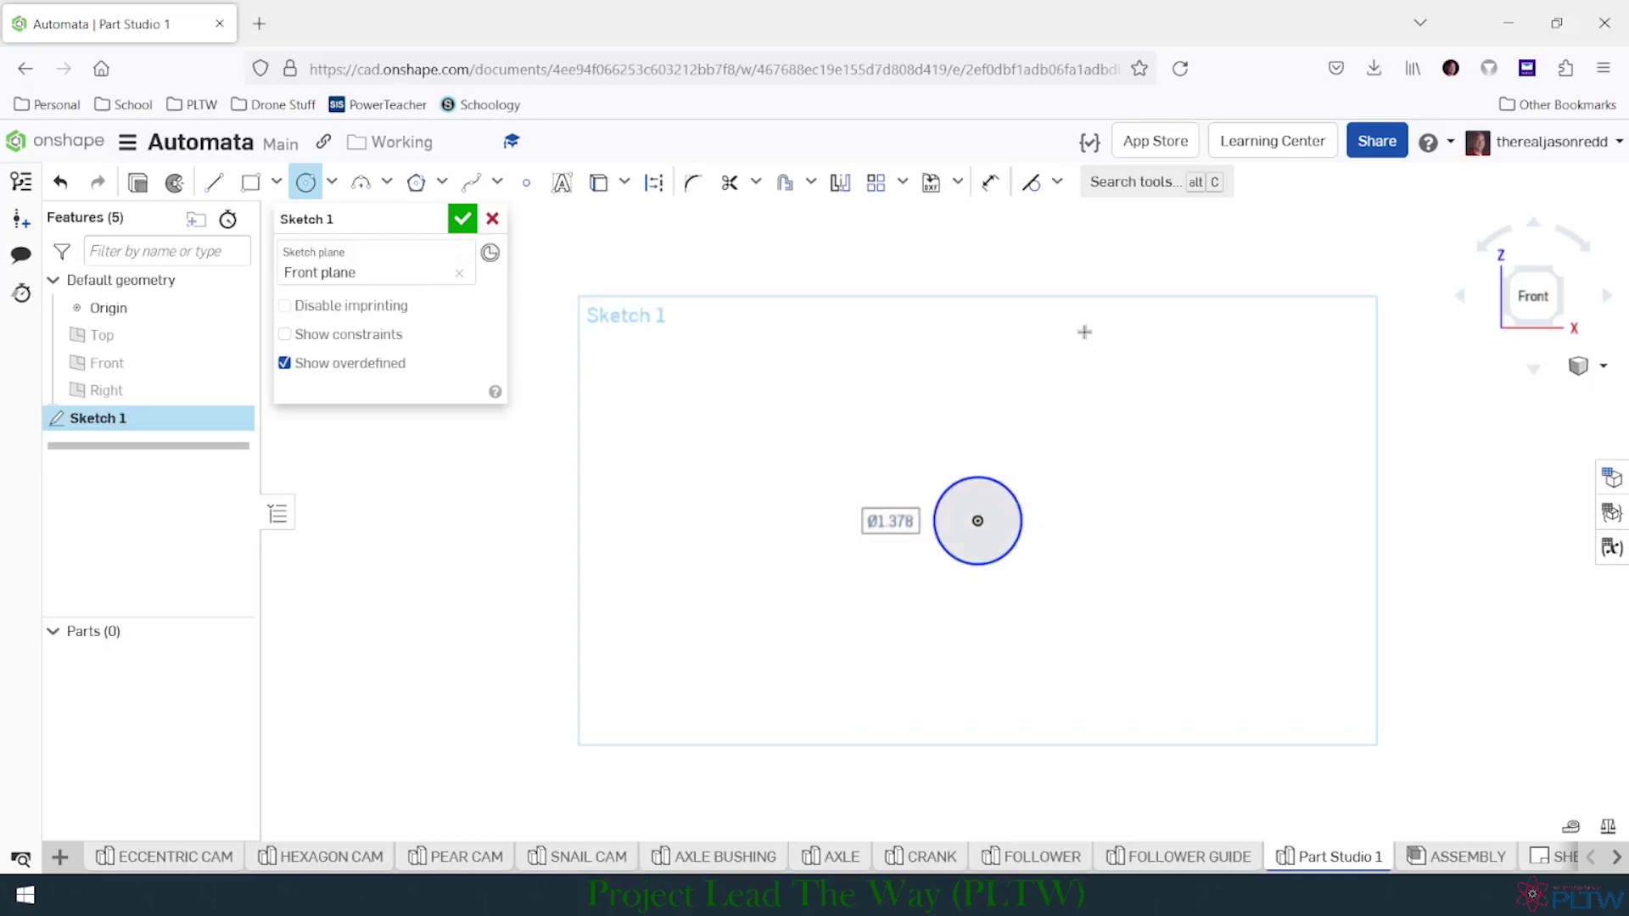
left_click(990, 183)
left_click(1019, 559)
left_click(1015, 554)
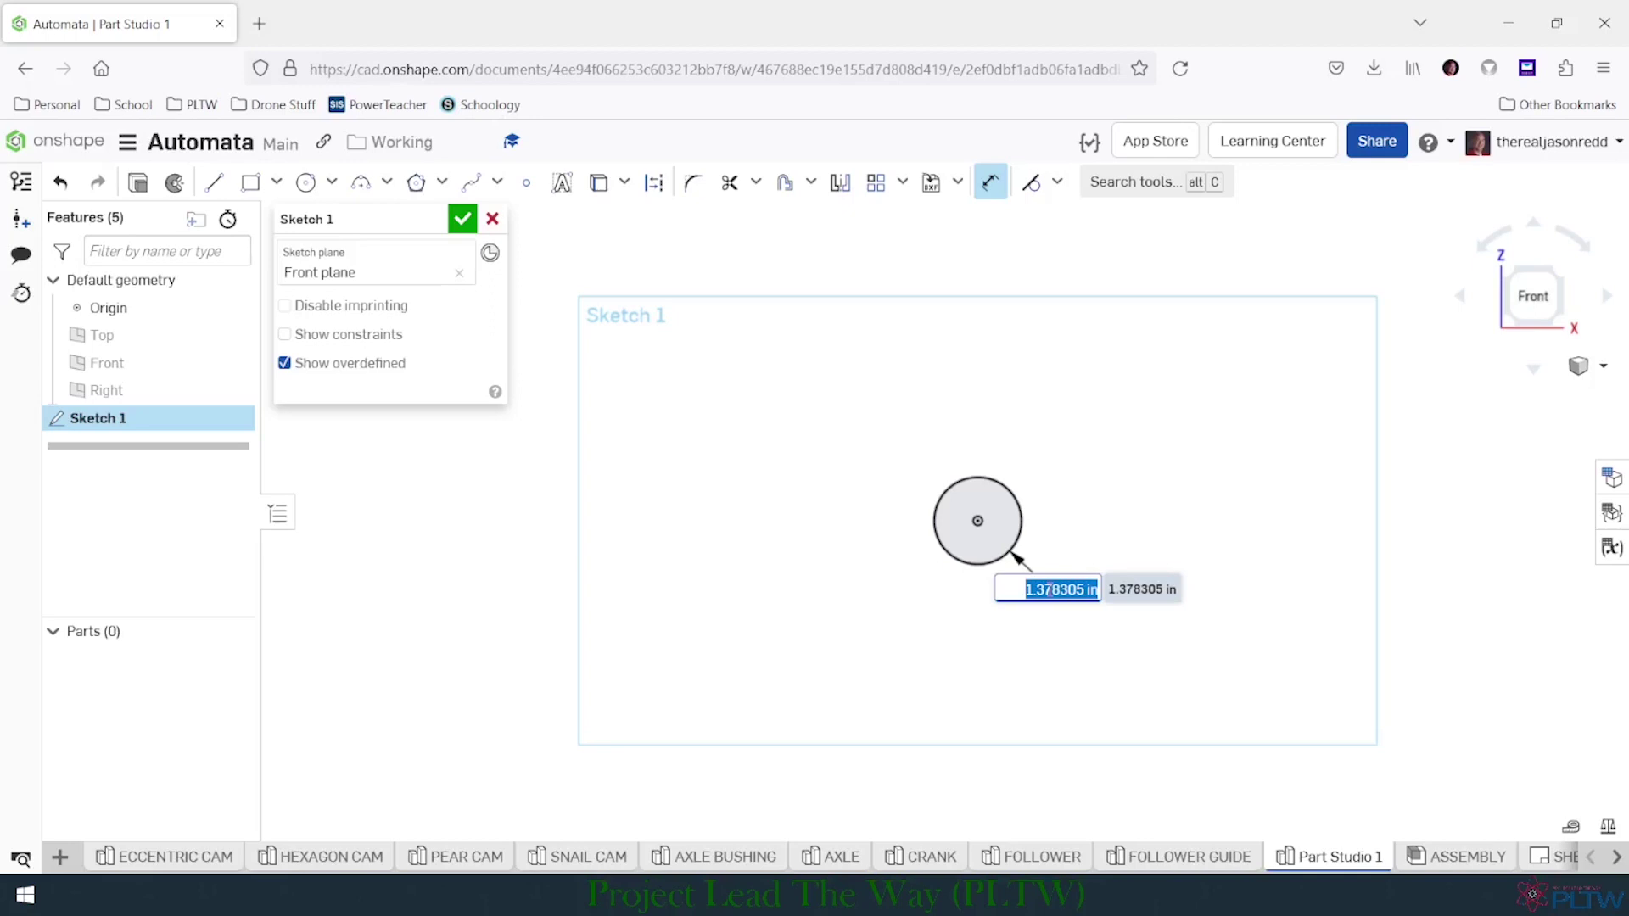
type(".312")
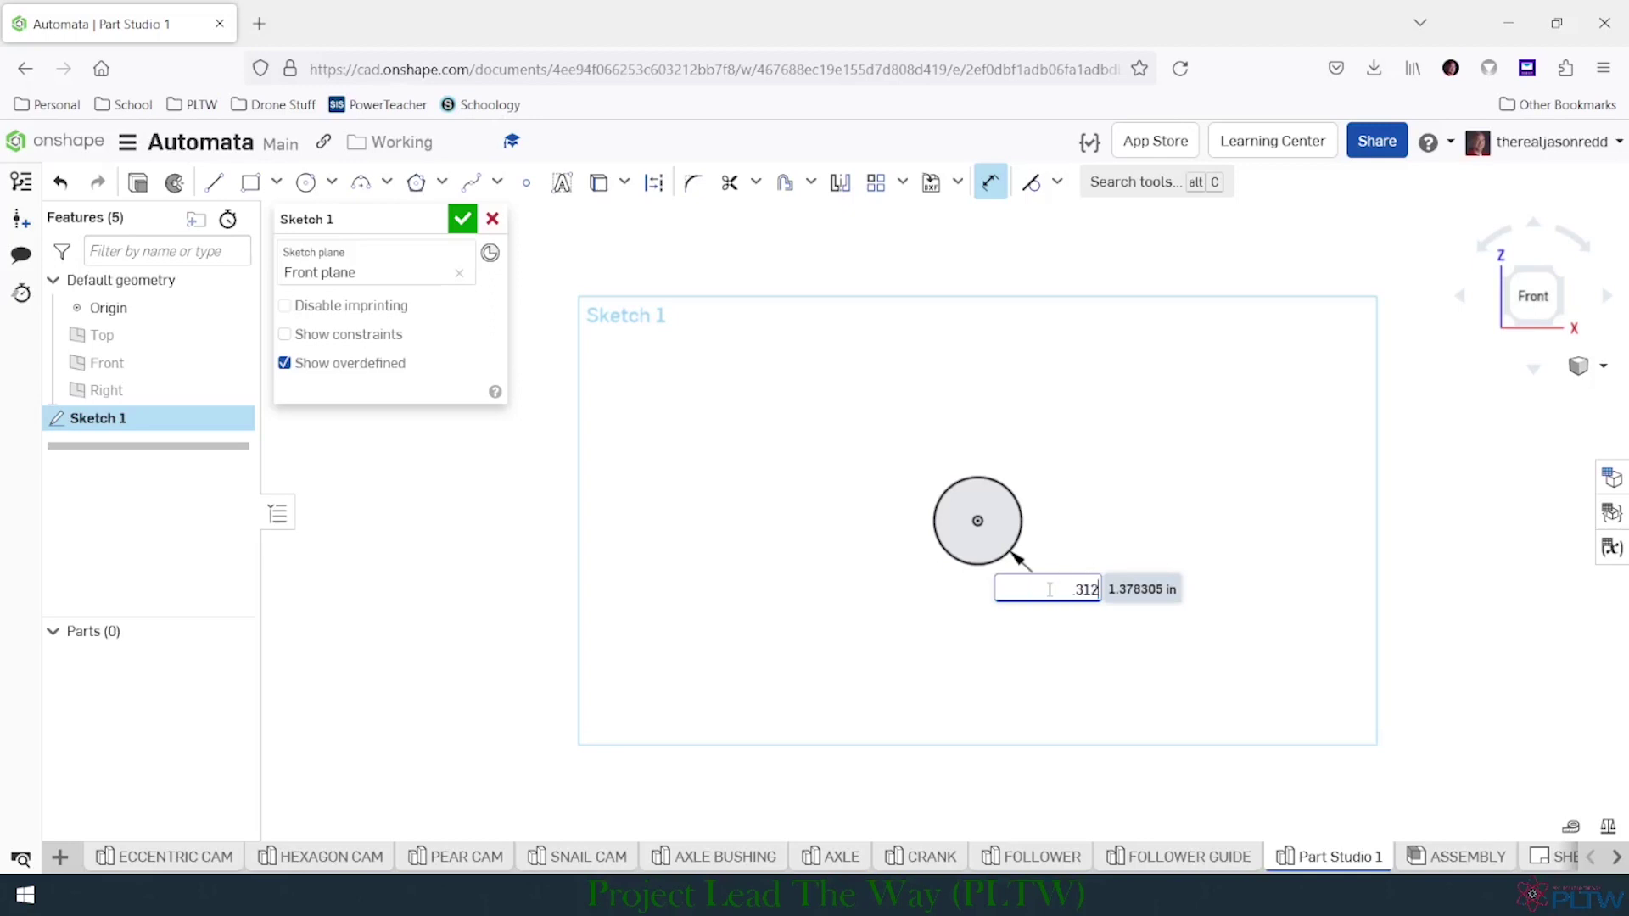
type("5*2")
key("Return")
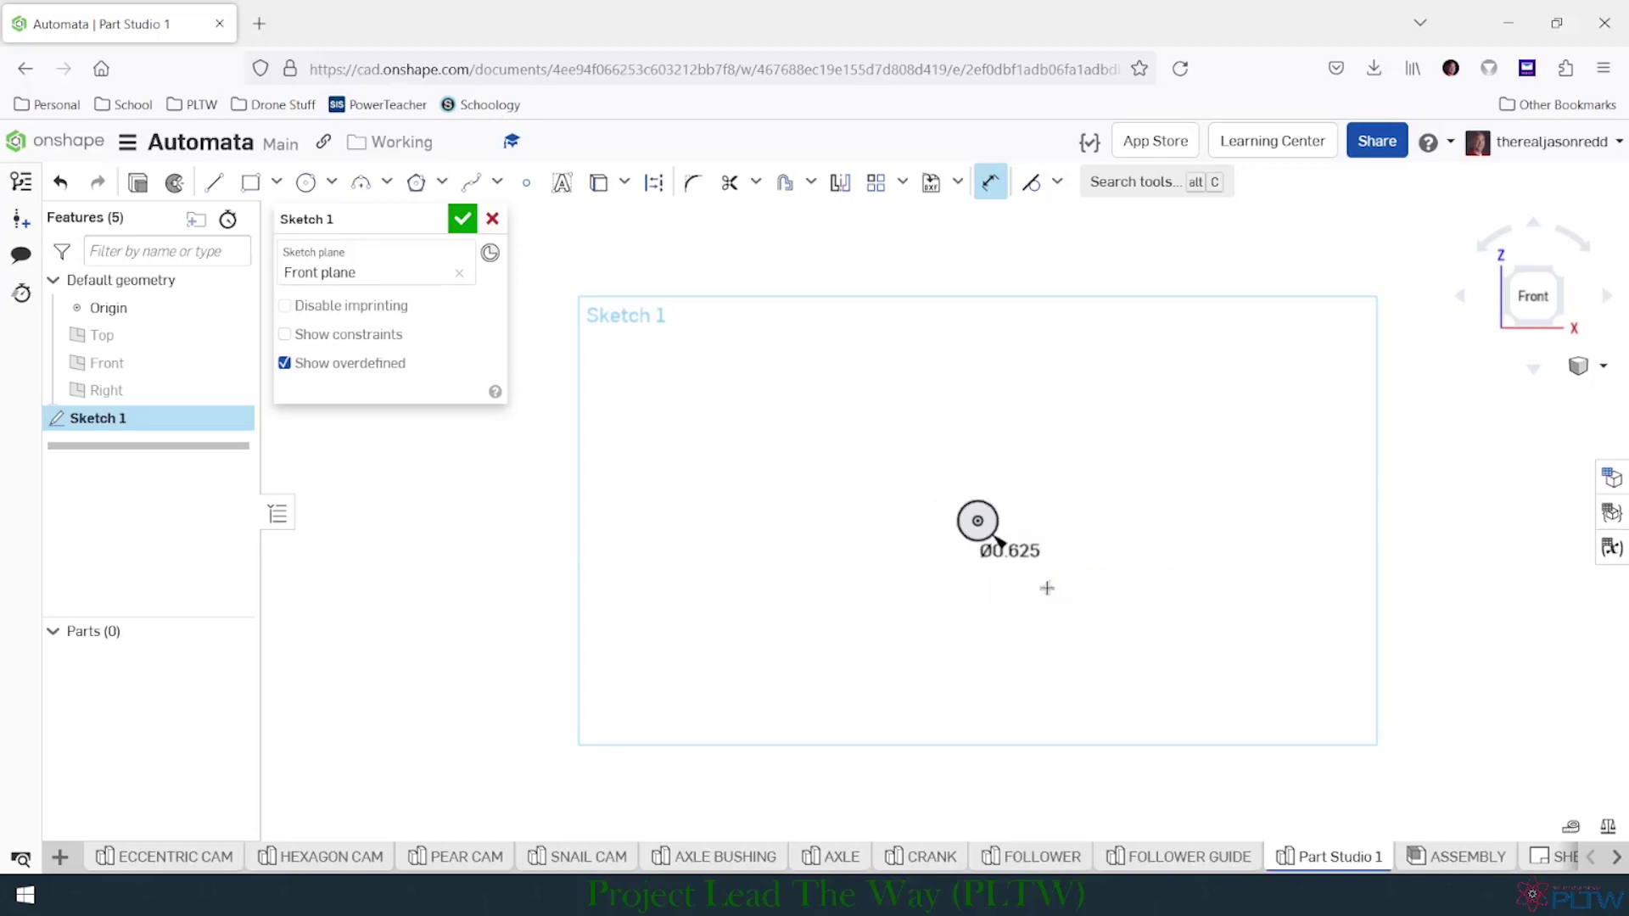
Hide the origin and draw a horizontal line about 0.981 in long across the circle, above its centre.
scroll(1039, 577, "up", 2)
scroll(976, 479, "up", 4)
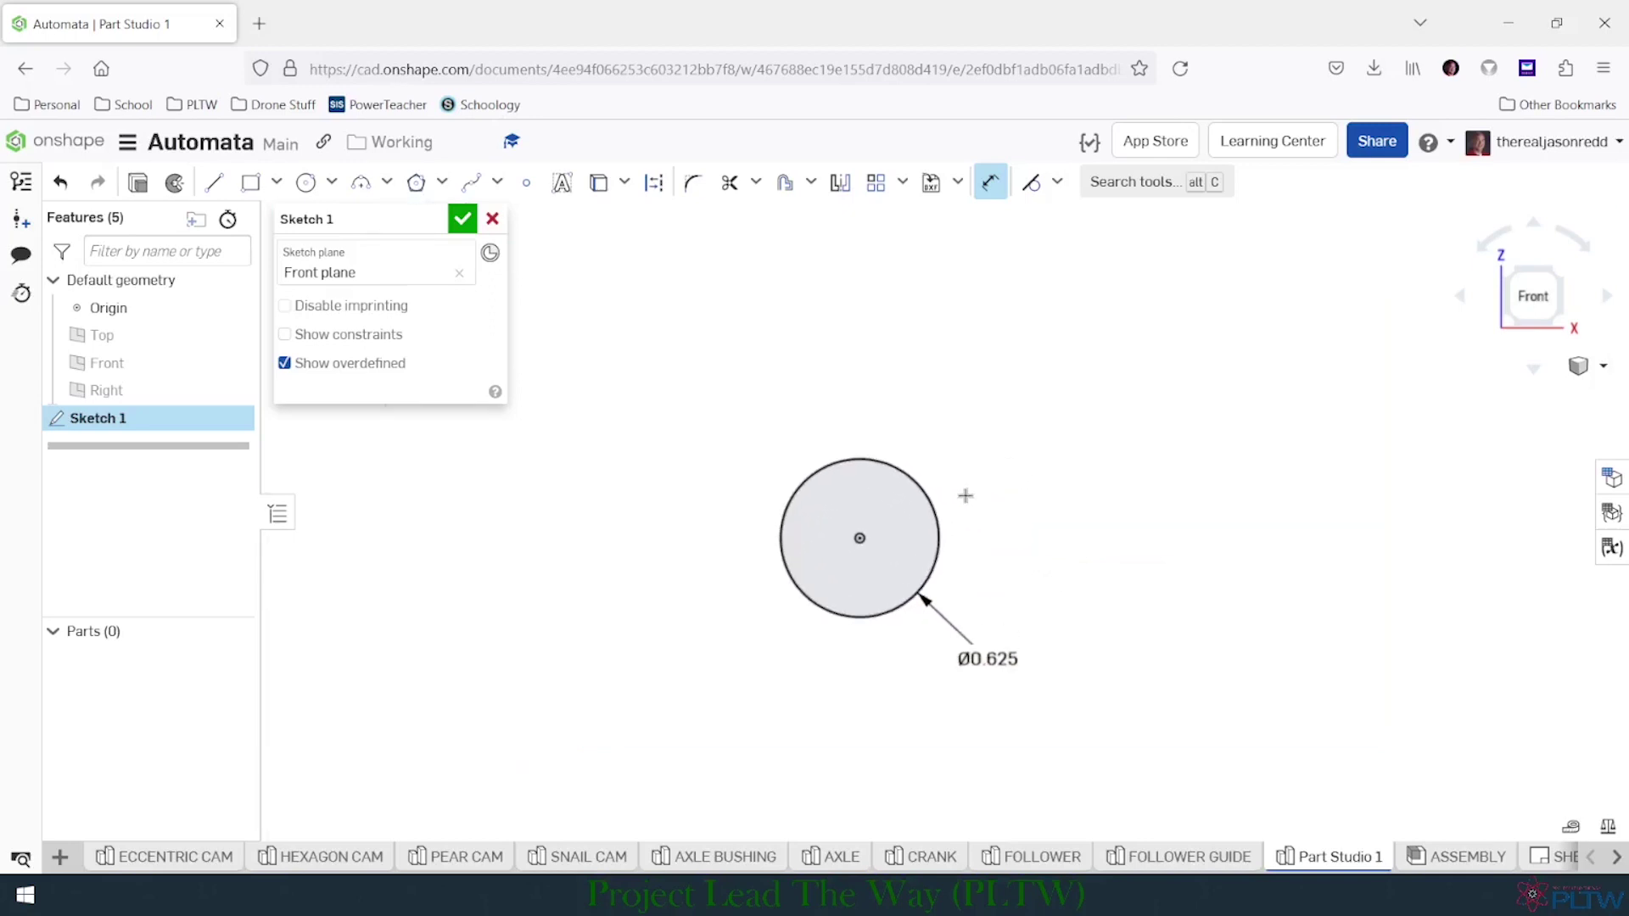
middle_click_drag(966, 496, 1085, 521)
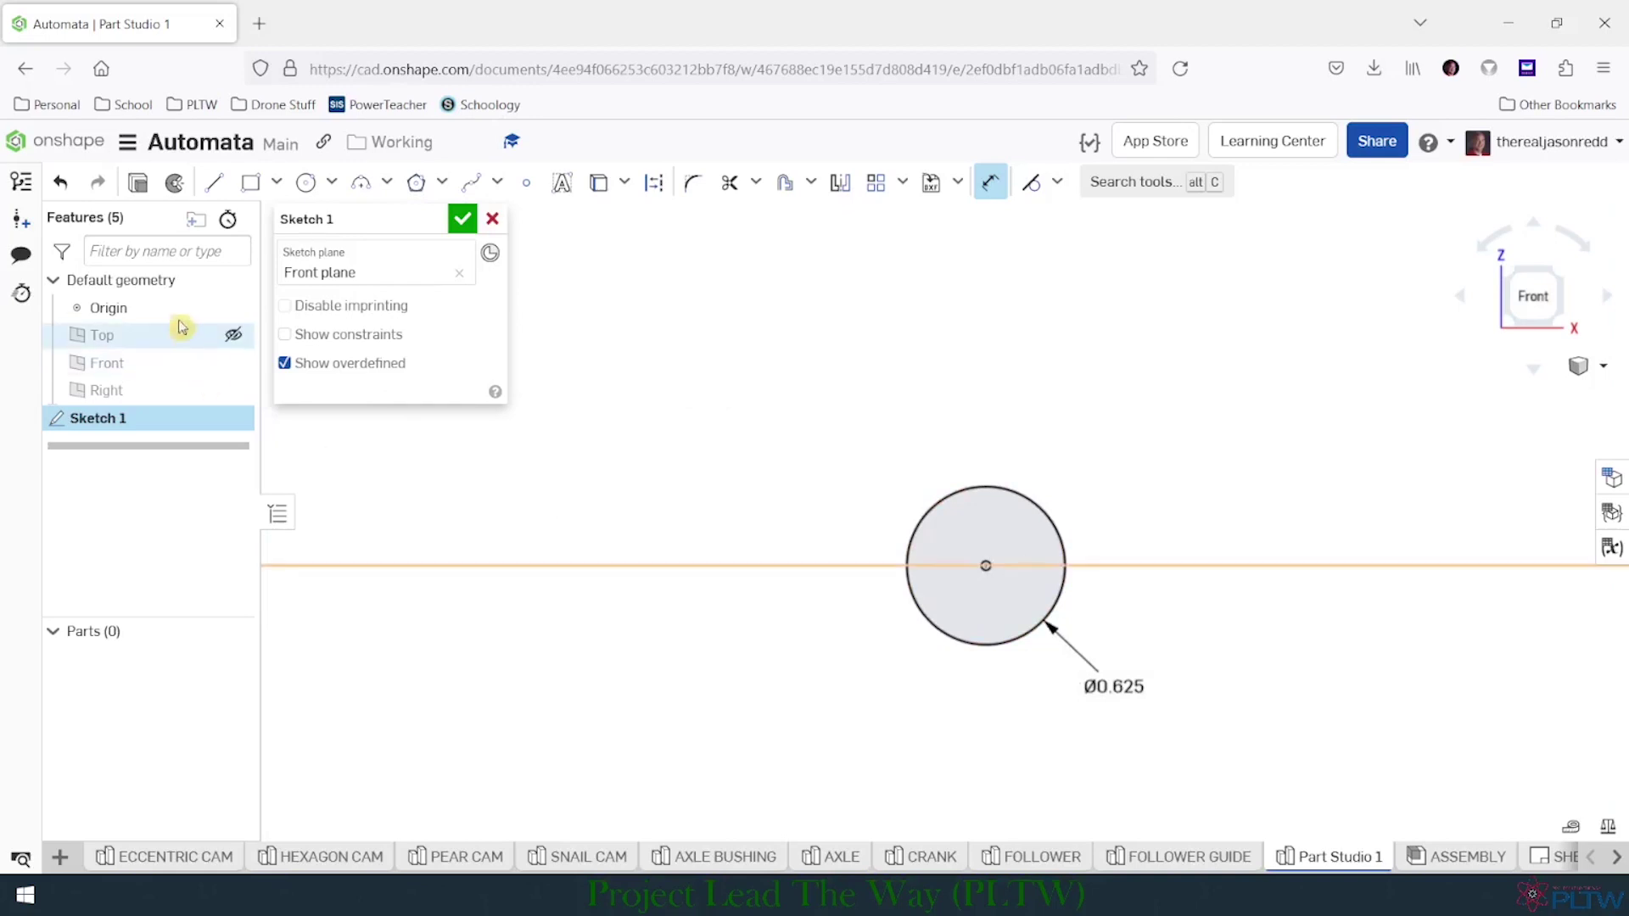
left_click(232, 307)
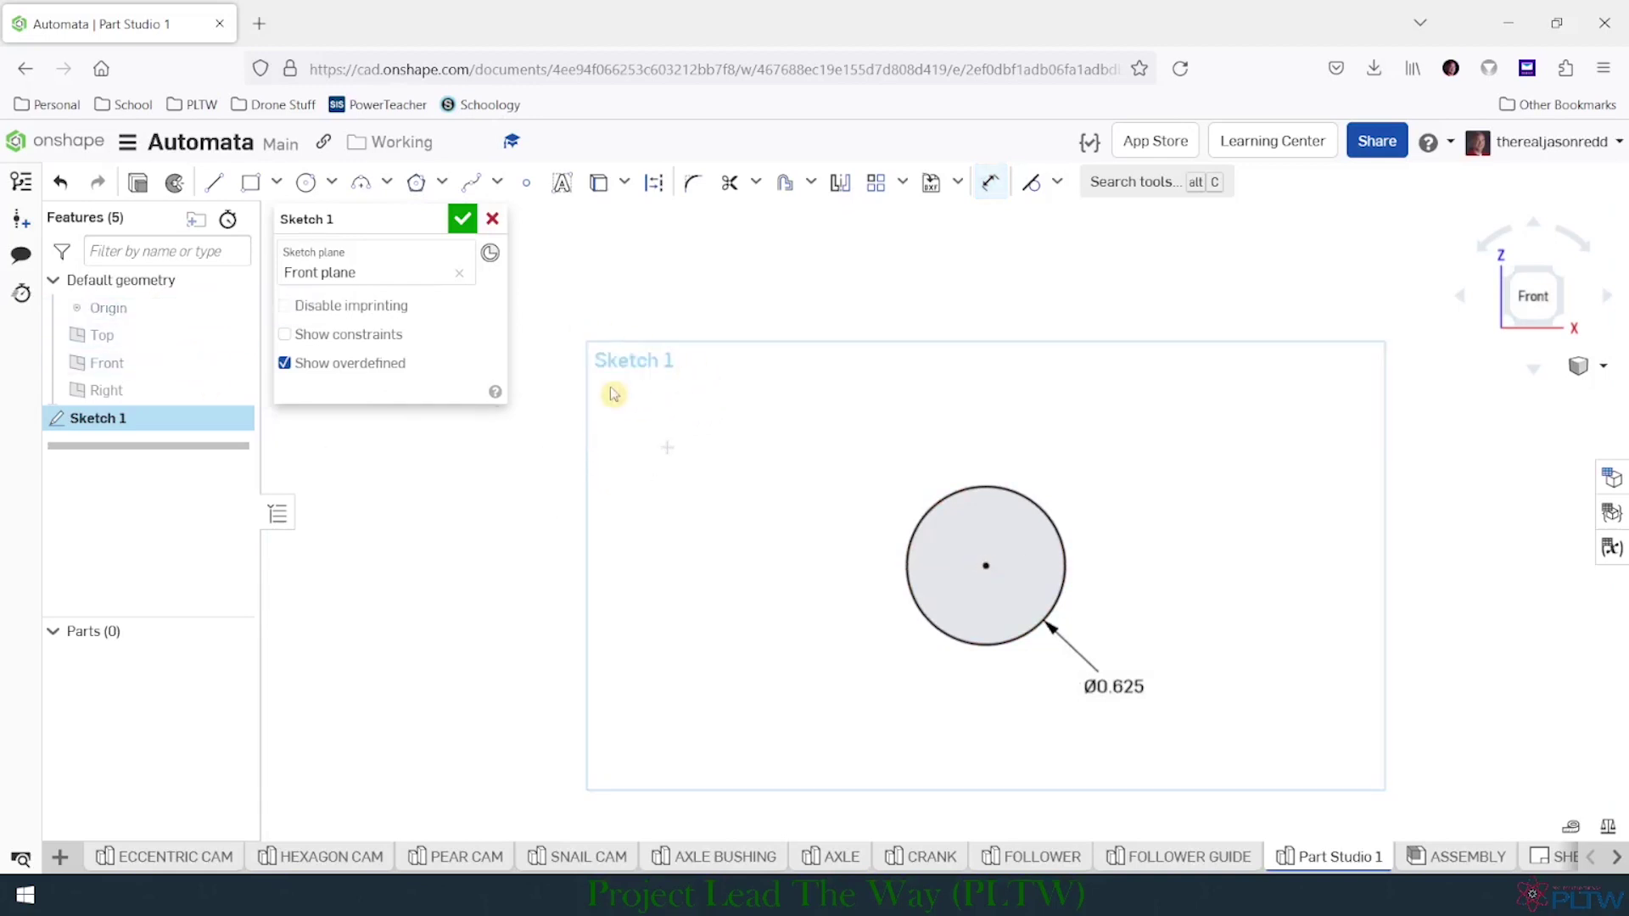
left_click(214, 182)
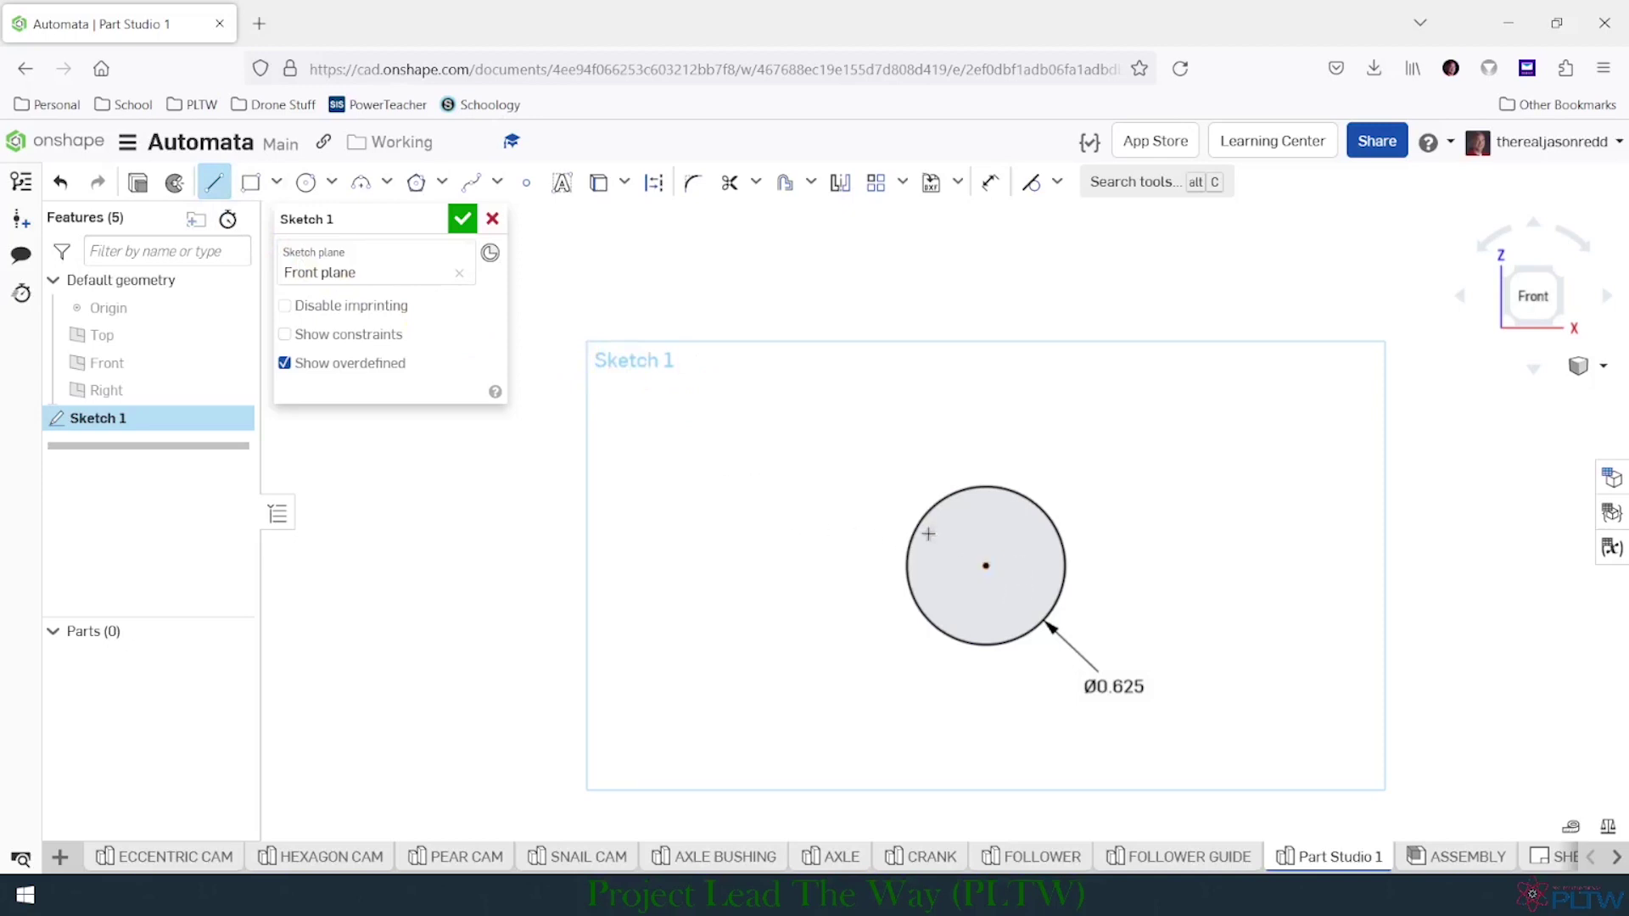
left_click(862, 528)
left_click(1111, 528)
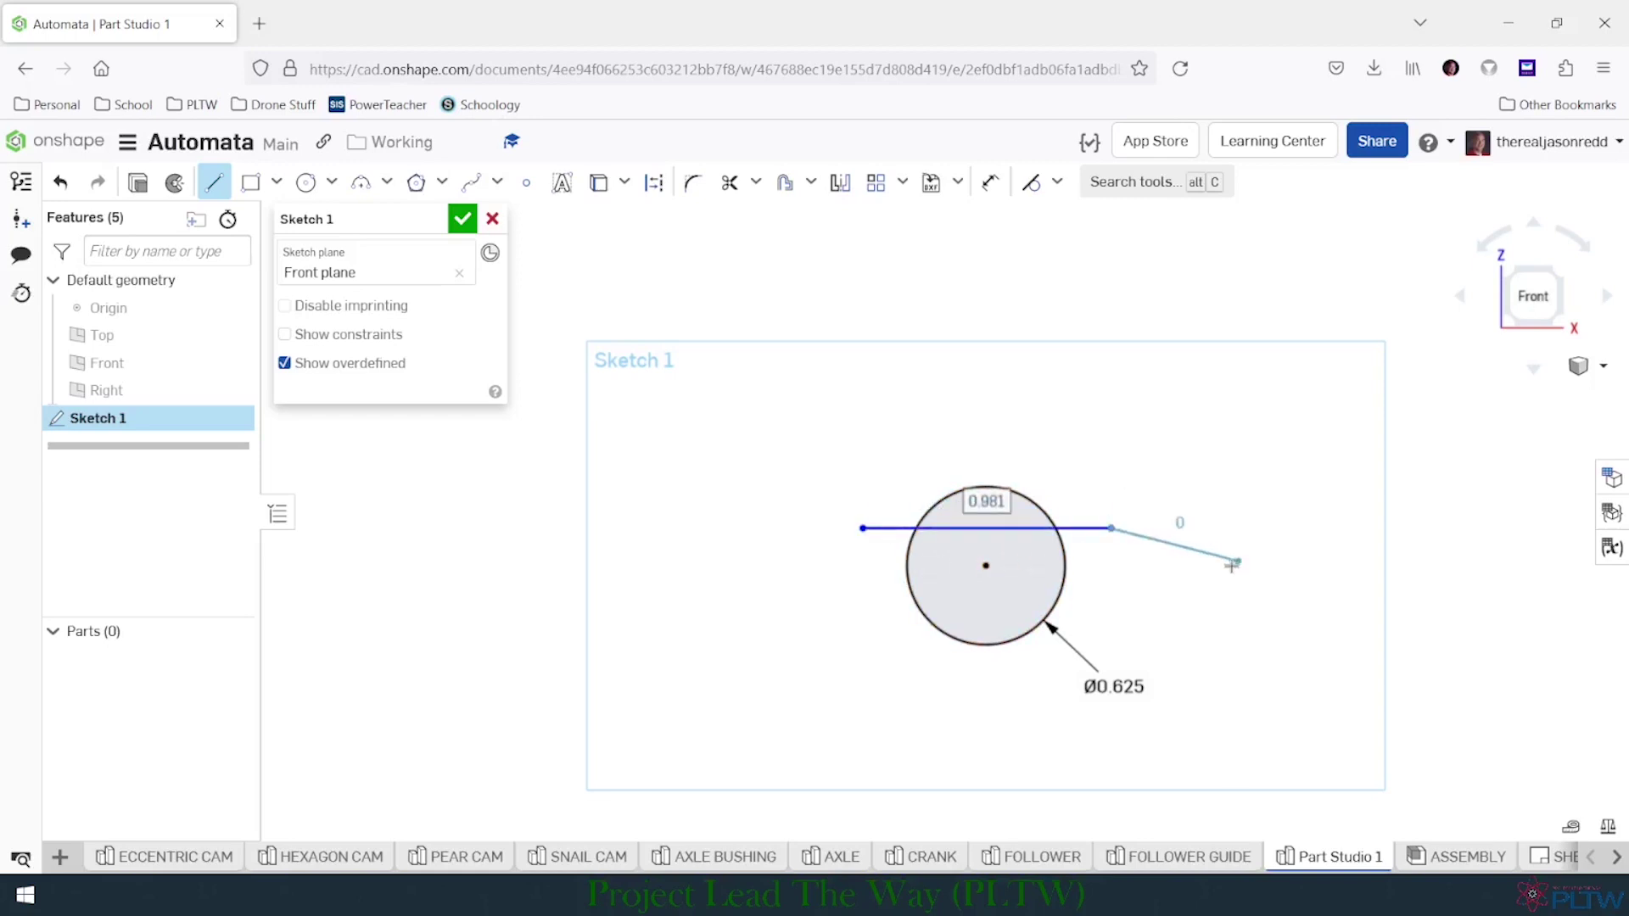
key("Escape")
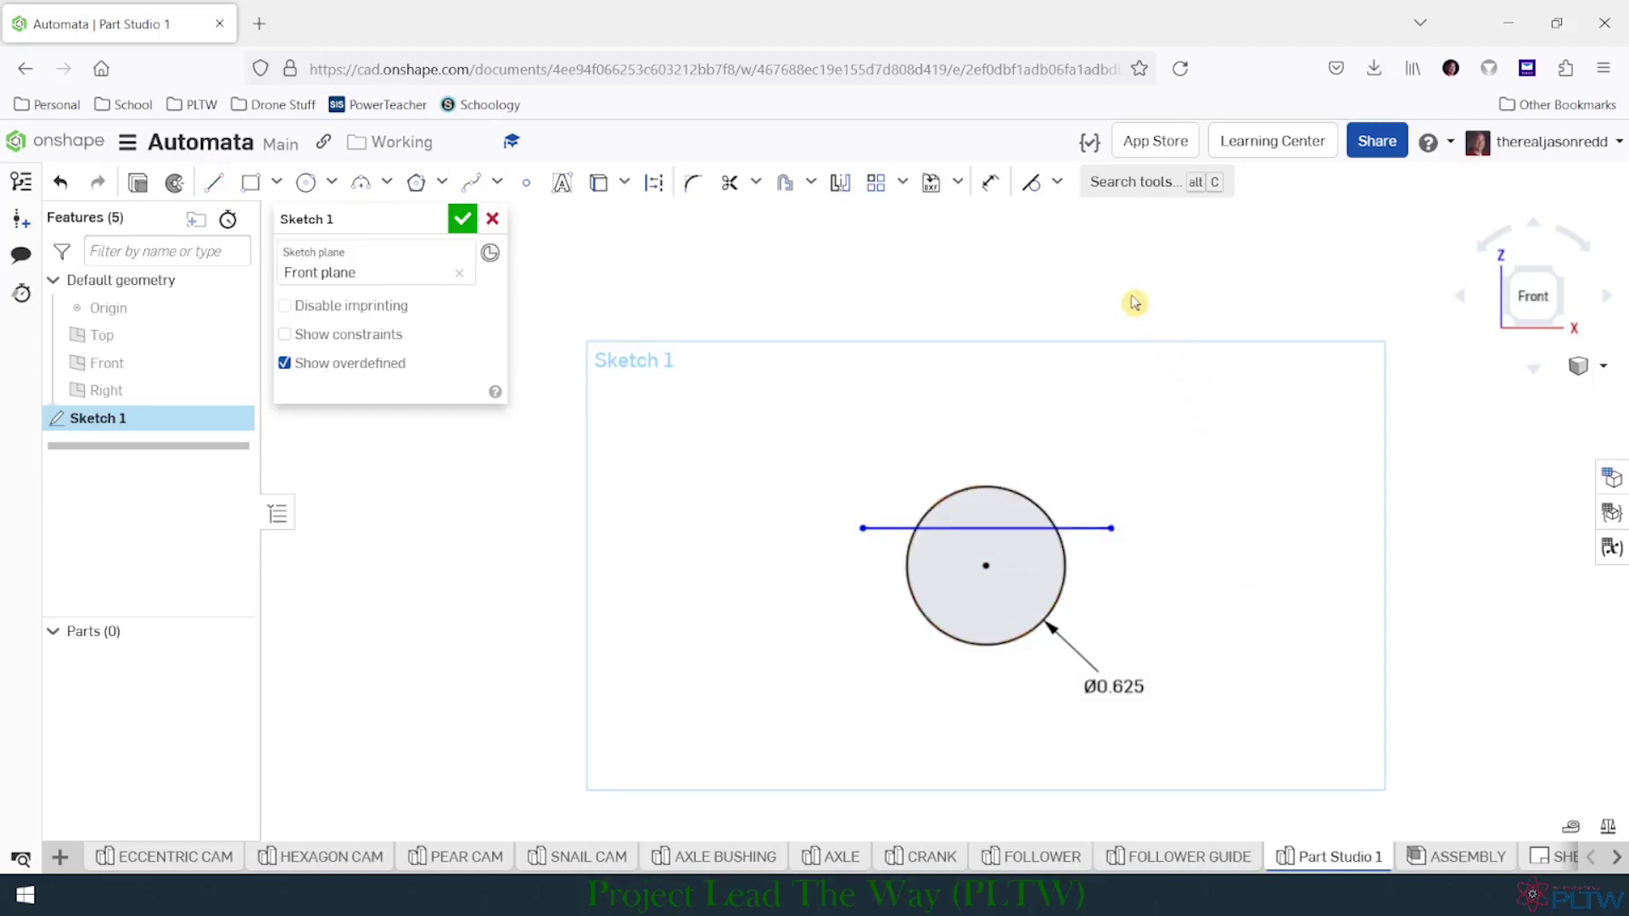
Dimension the distance between the horizontal line and the circle's centre as .0625 in.
left_click(993, 185)
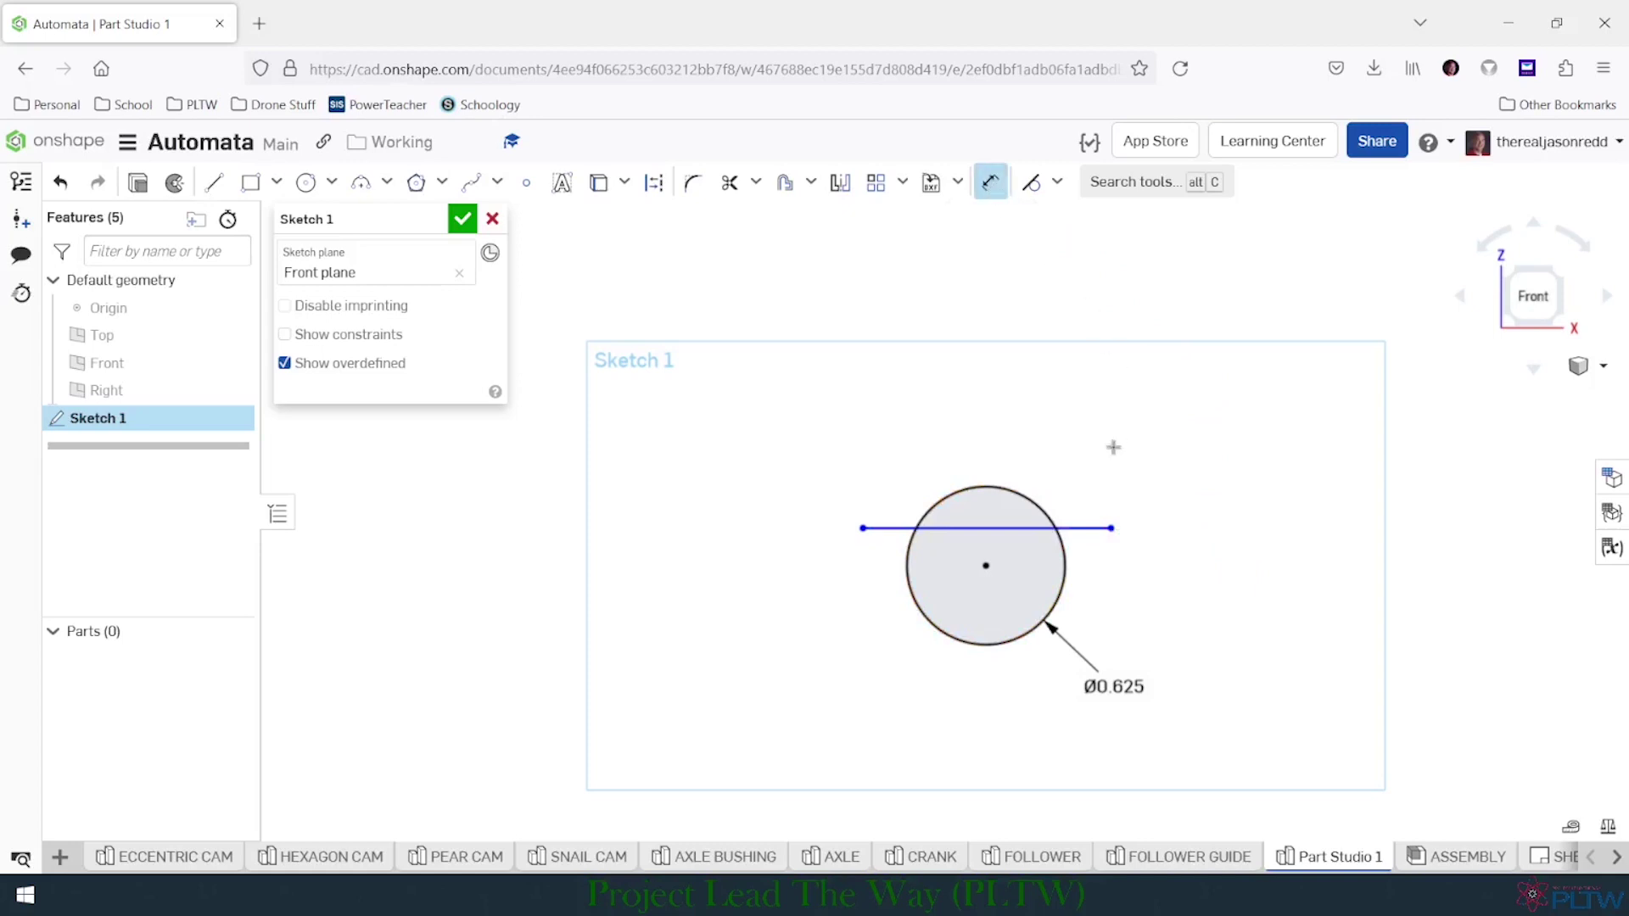
left_click(1081, 530)
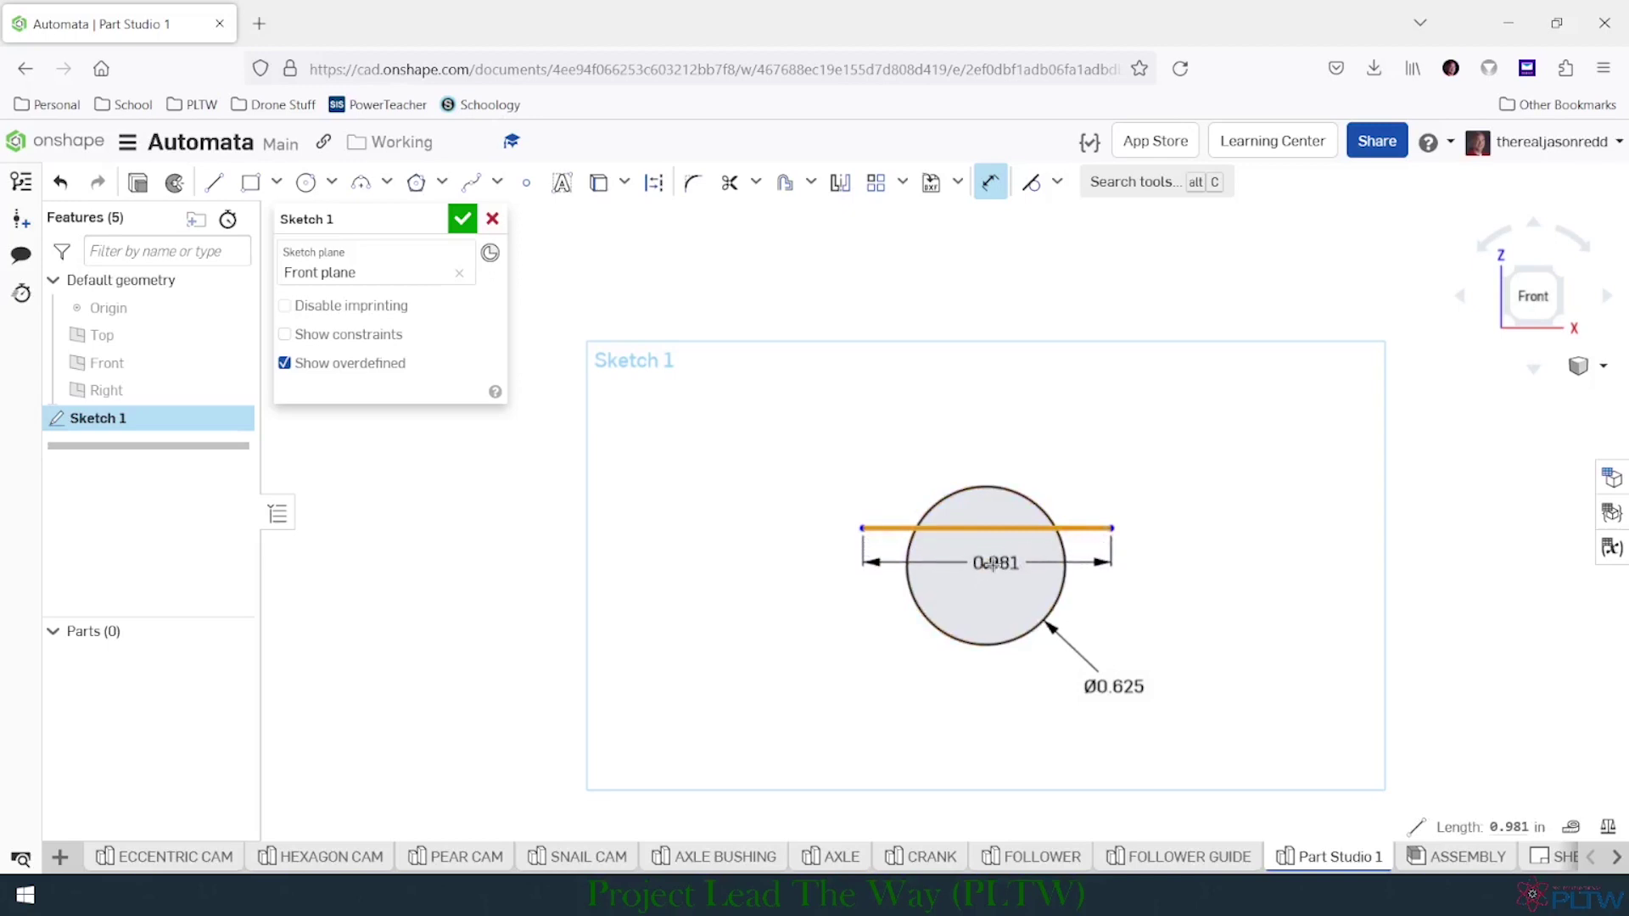
left_click(986, 566)
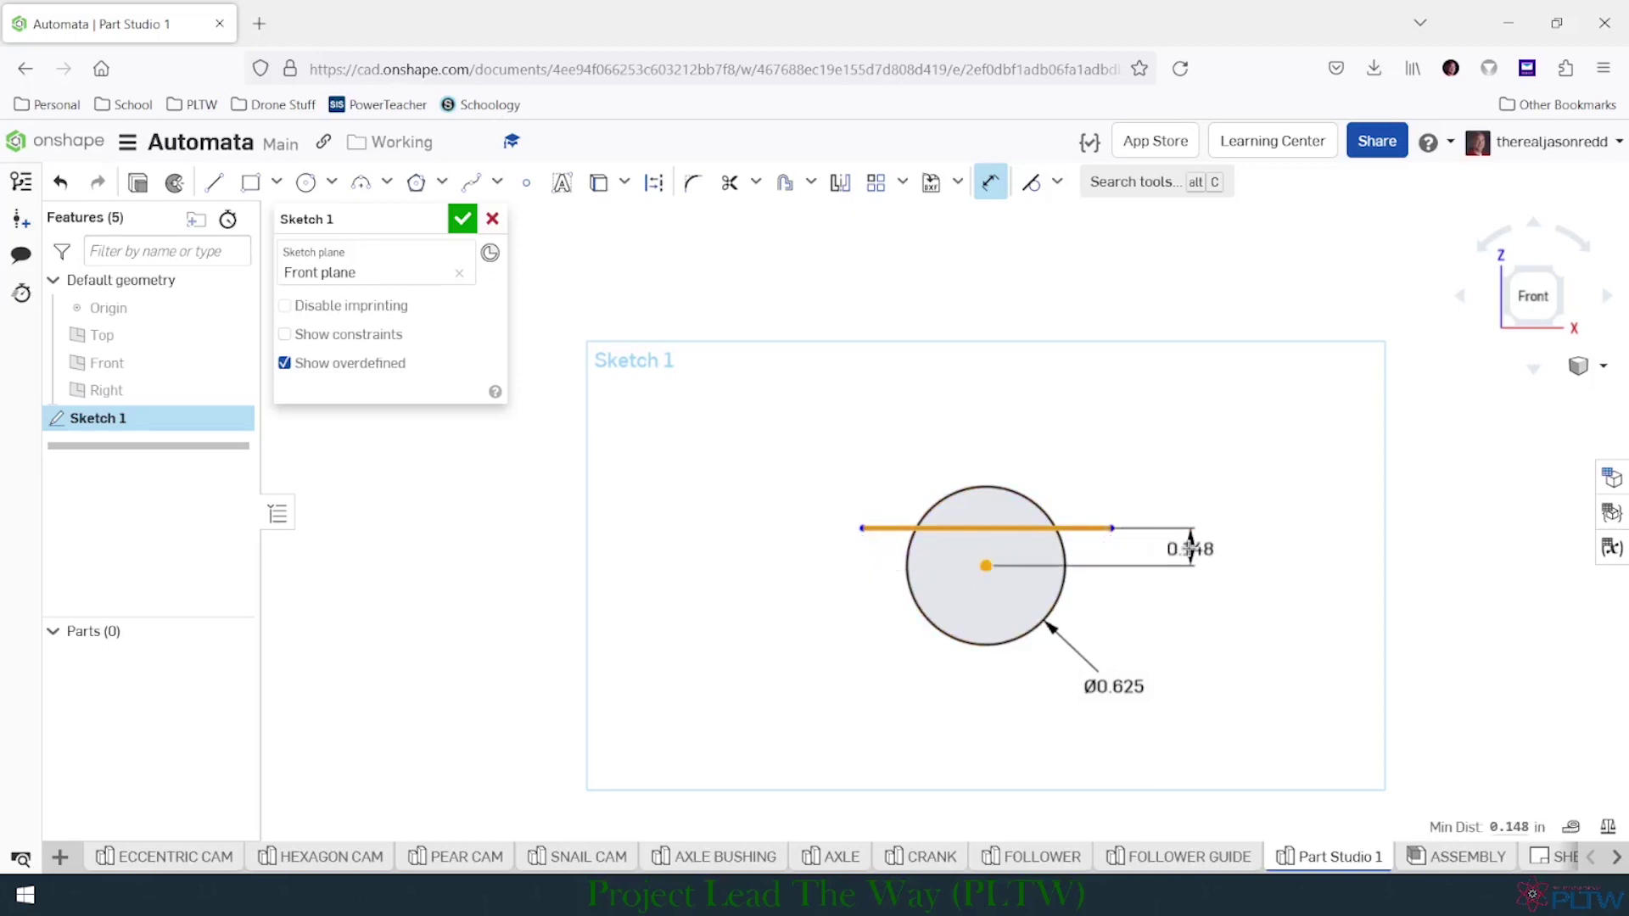
left_click(1192, 550)
key("BackSpace")
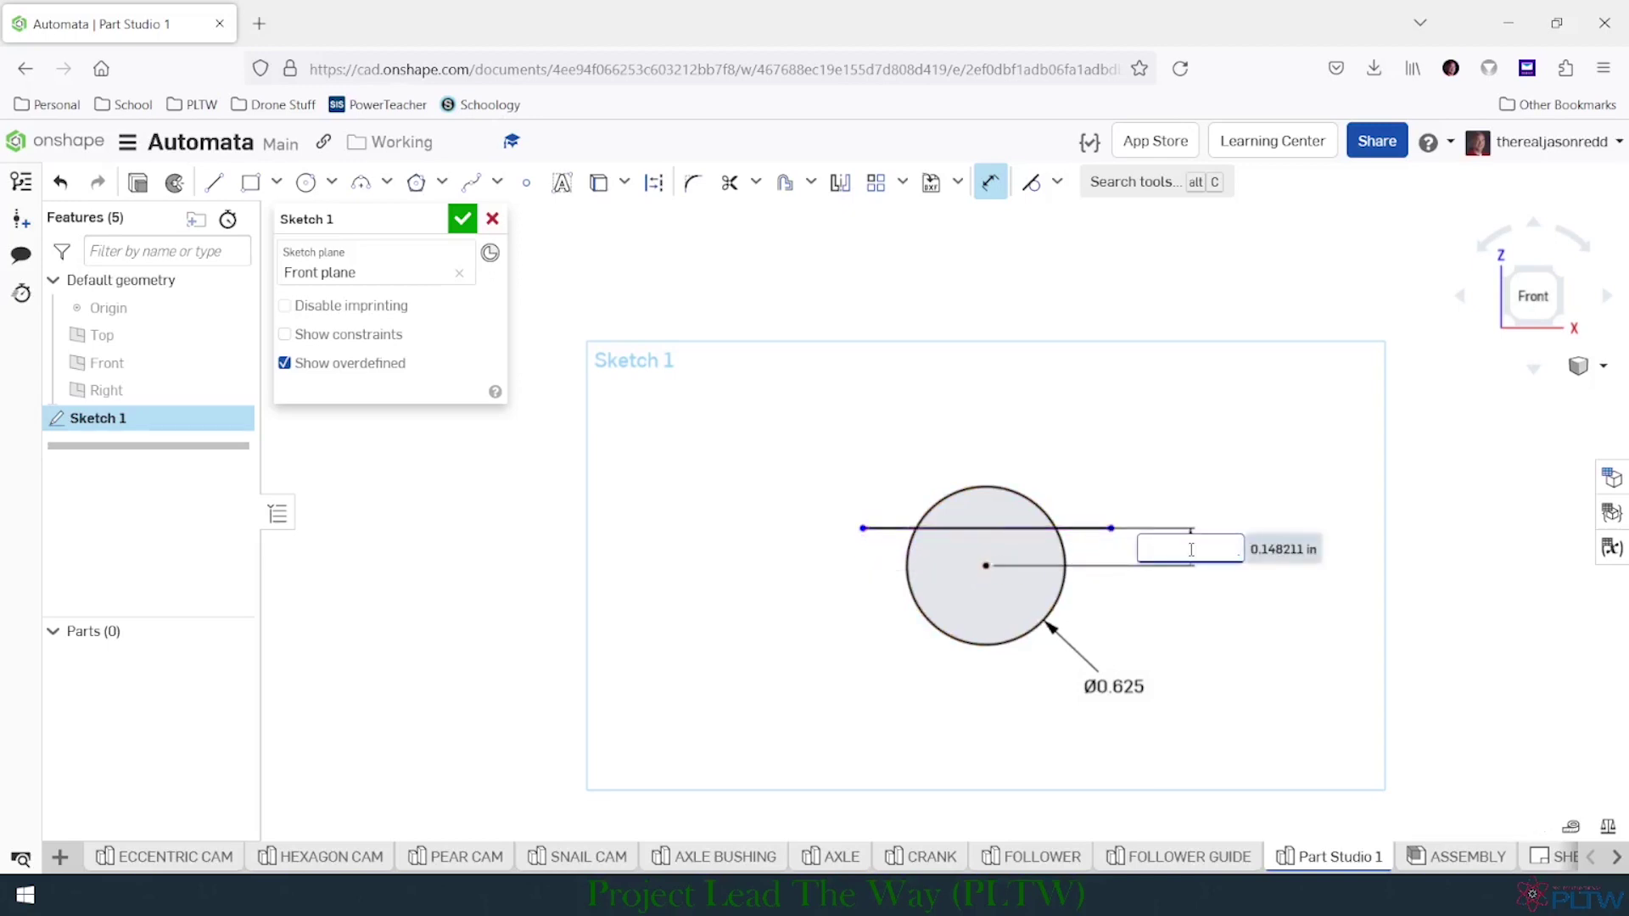
type(".0625")
key("Return")
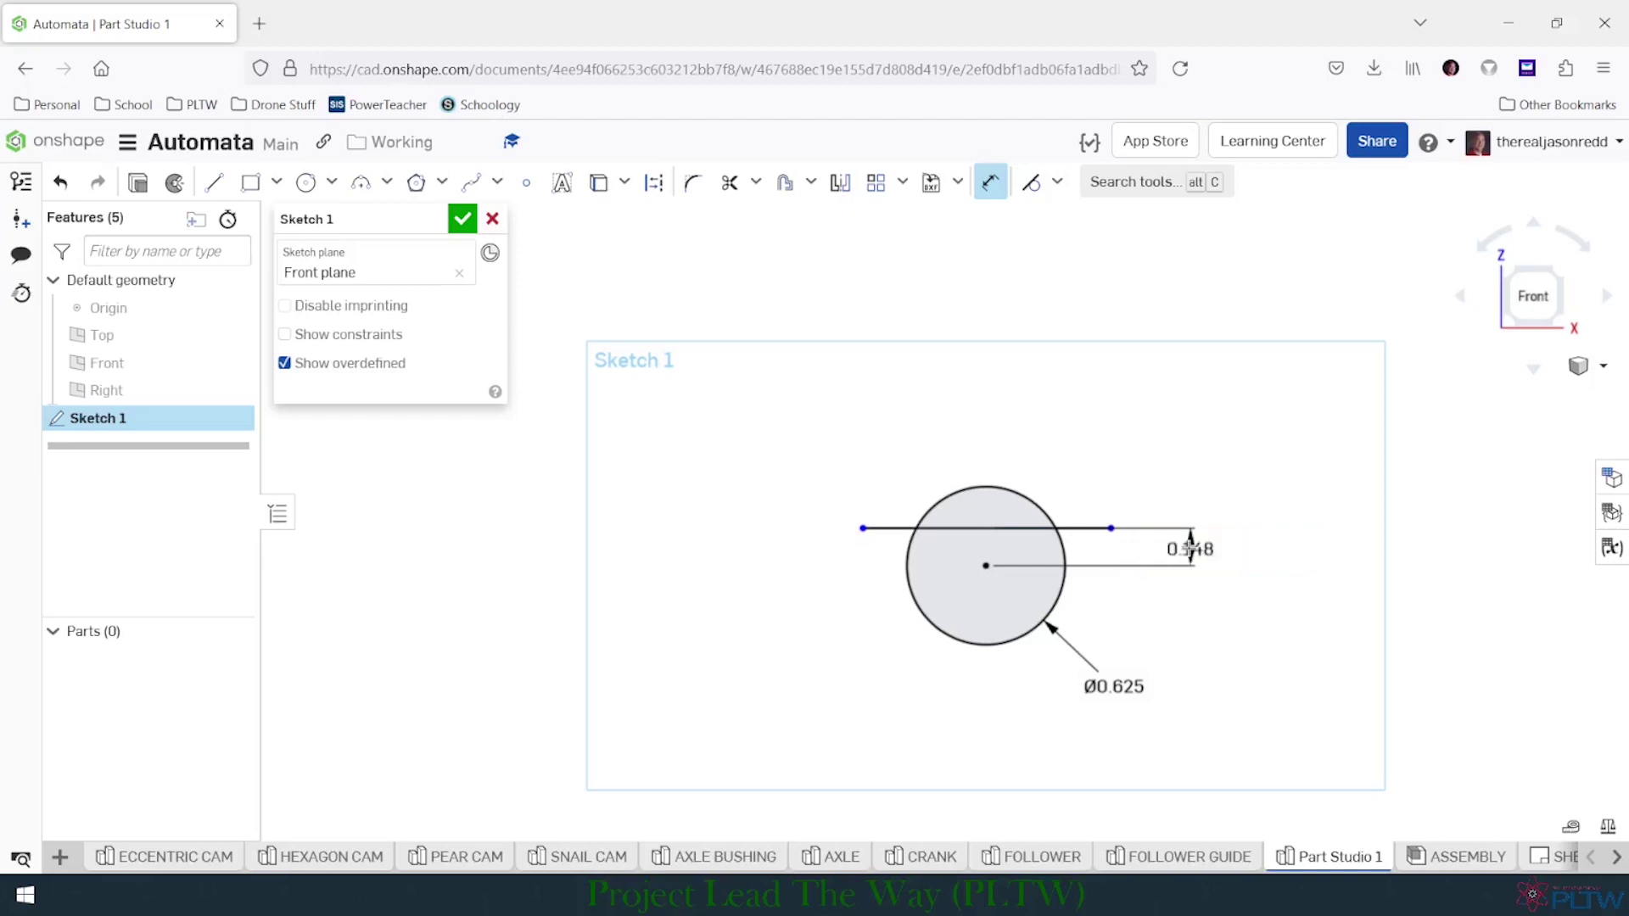
Trim away the part of the circle above the horizontal line.
scroll(1051, 611, "up", 1)
scroll(1051, 611, "up", 1)
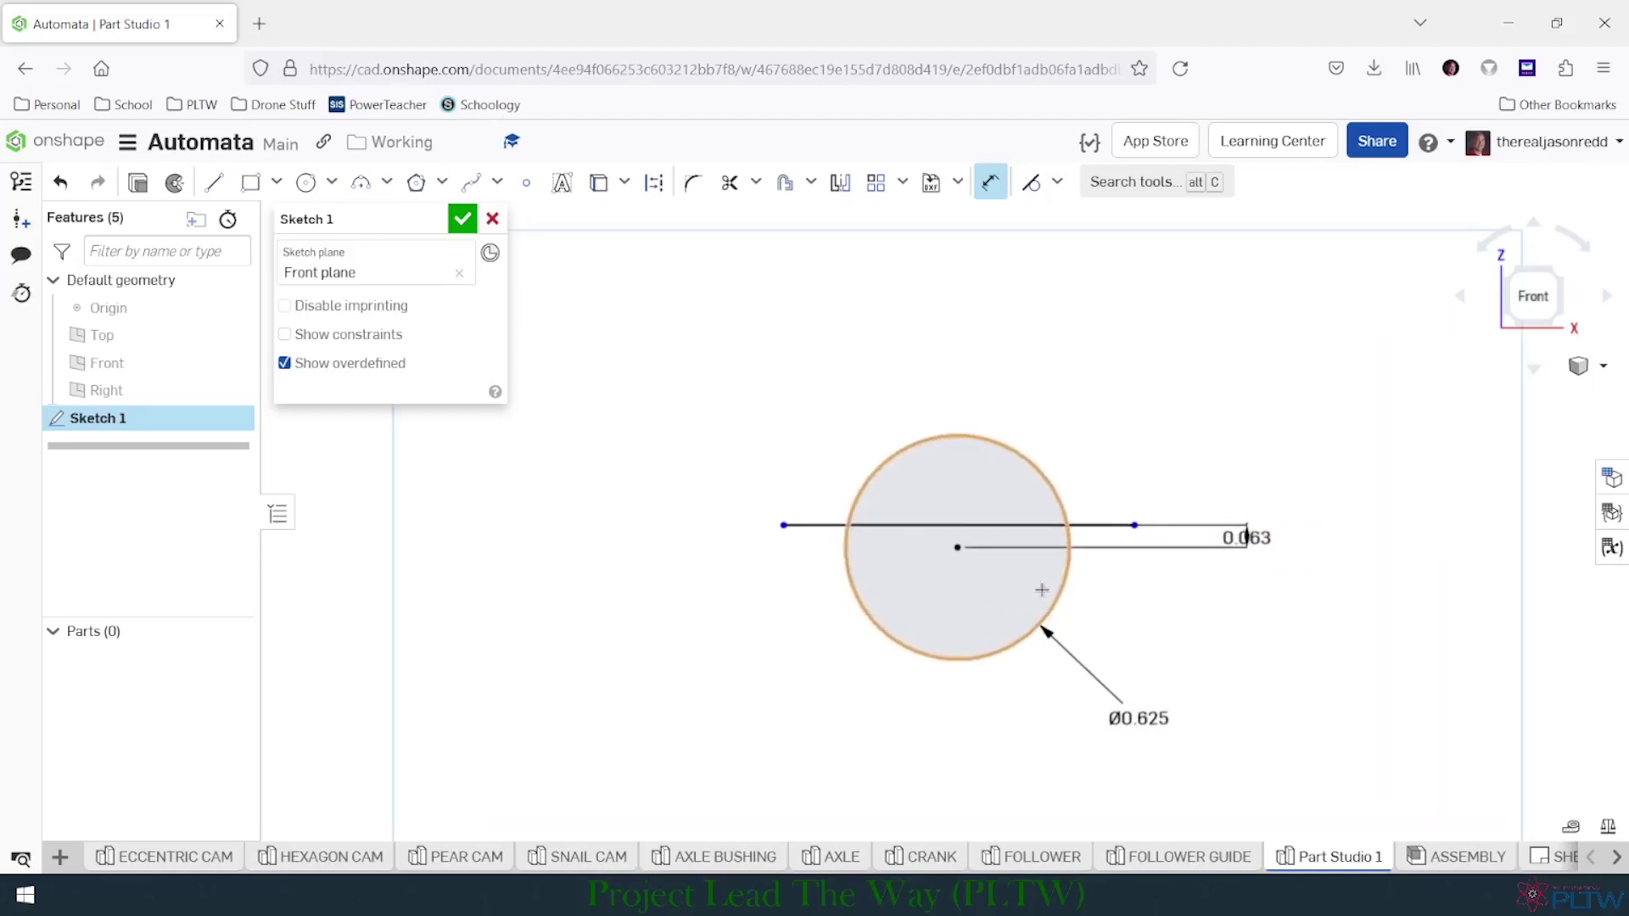
scroll(1037, 576, "up", 1)
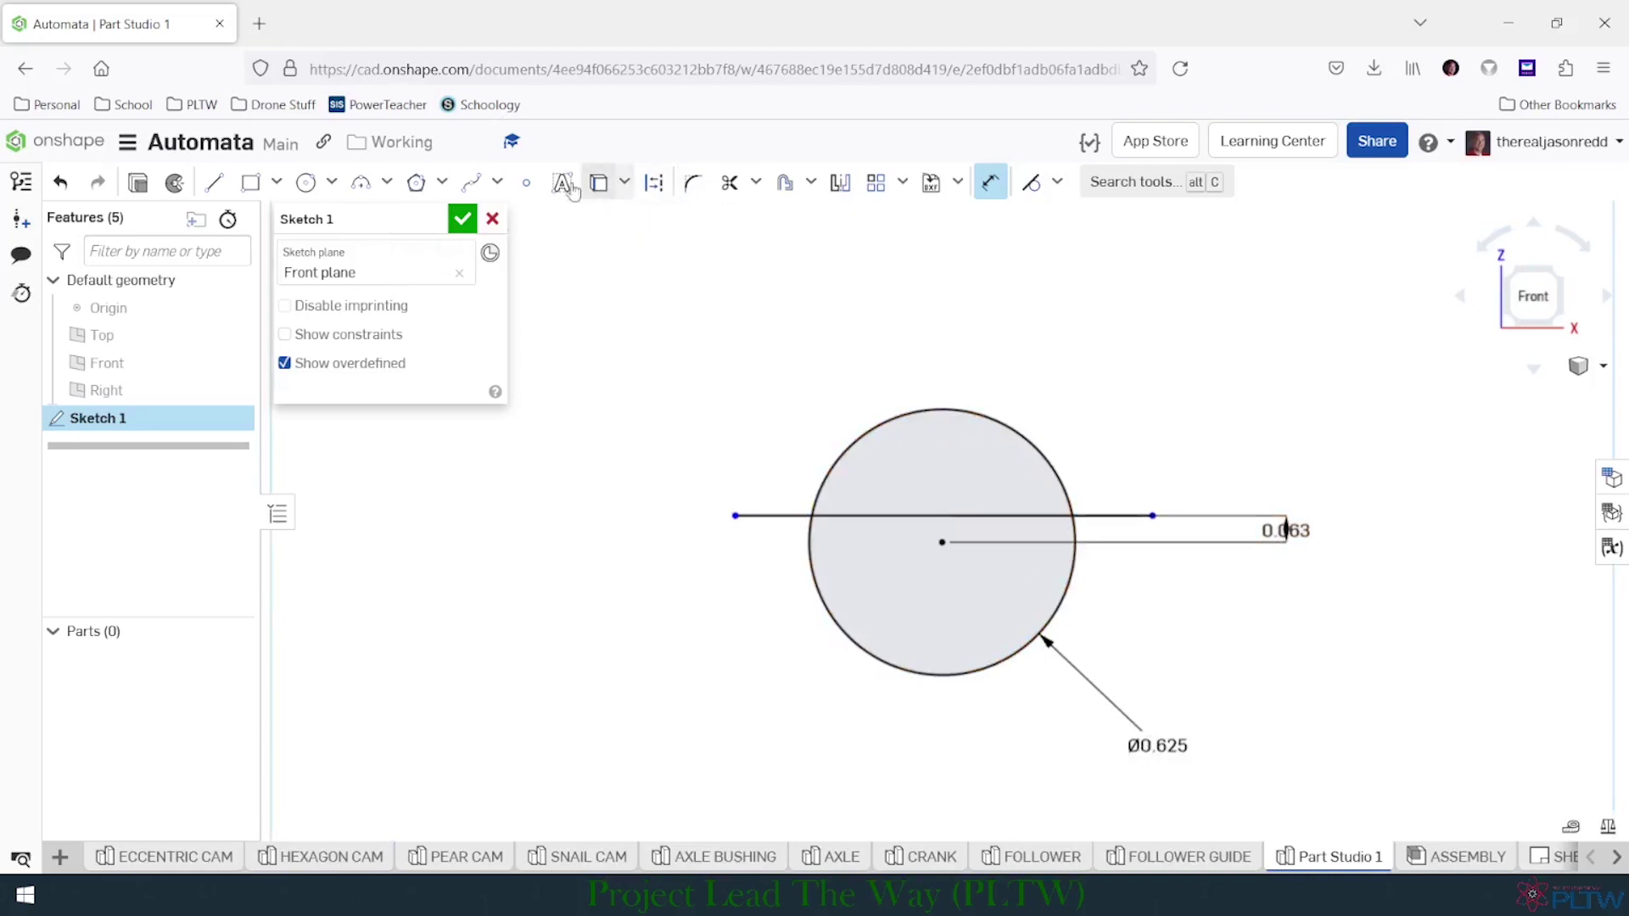
left_click(730, 182)
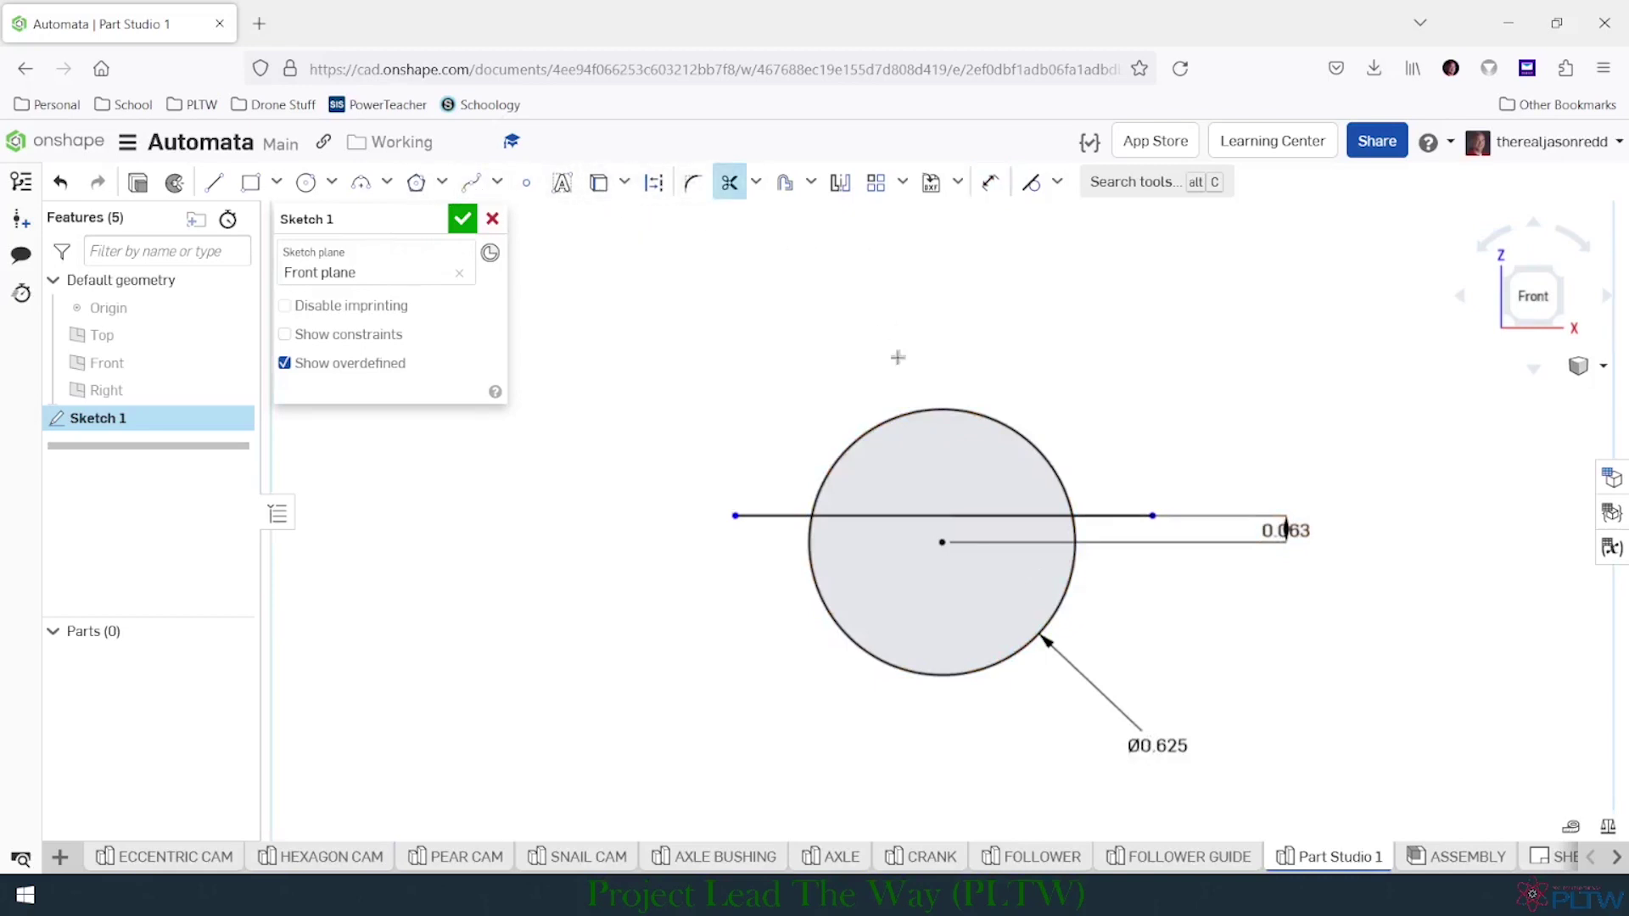
left_click(898, 413)
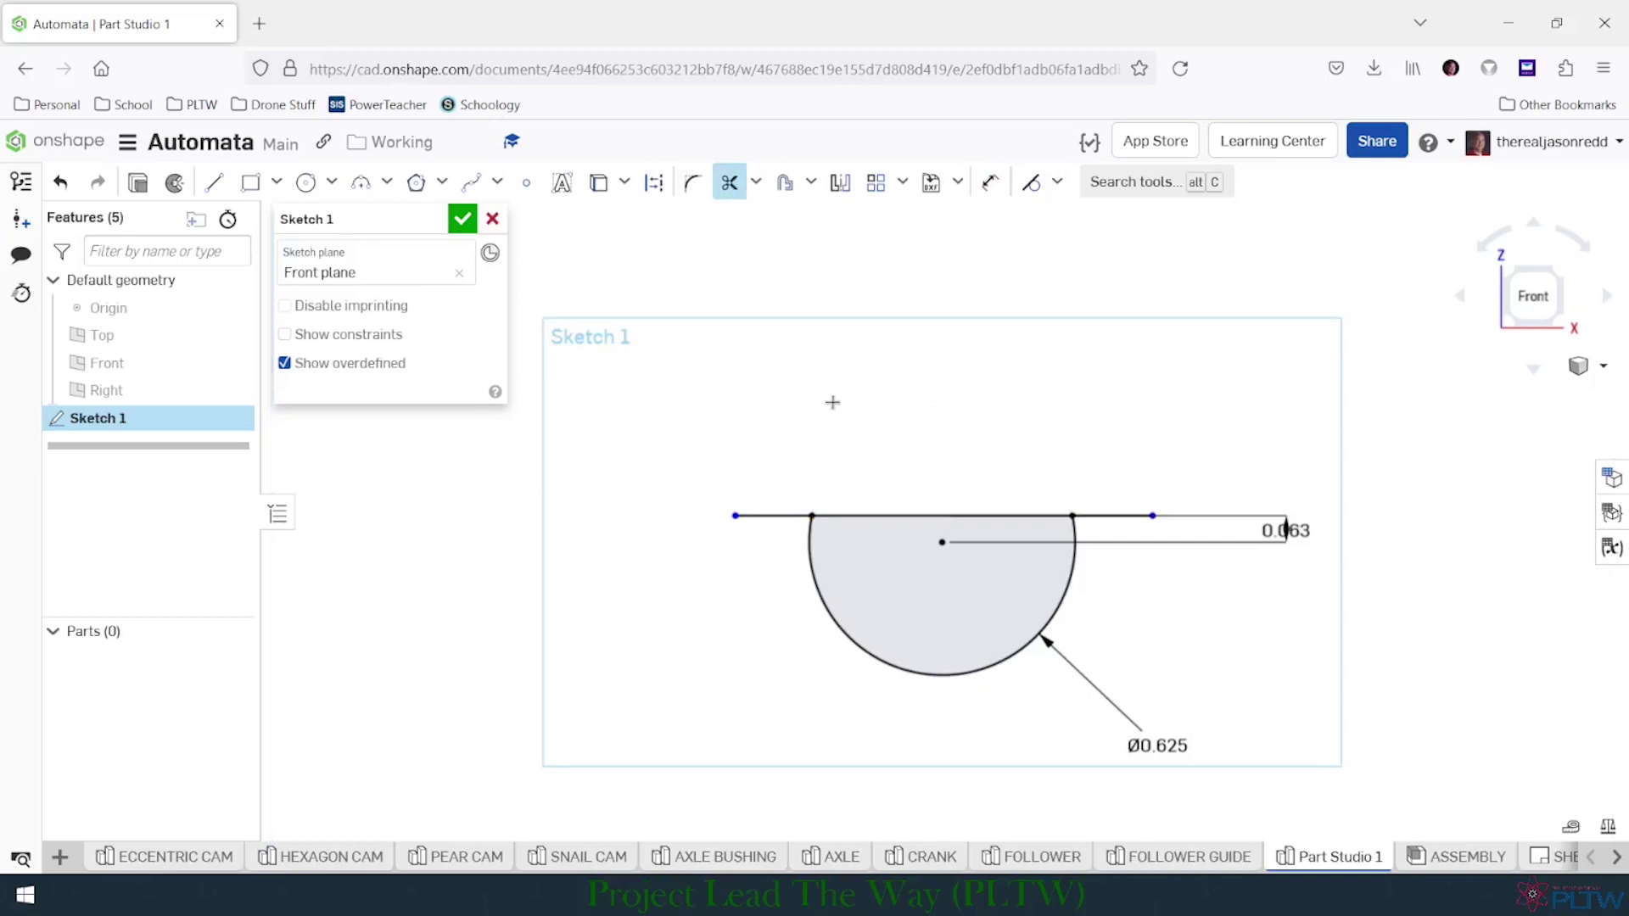
Draw a vertical line about 0.063 in long from each side of the arc, level with its centre, up to the horizontal line.
left_click(214, 182)
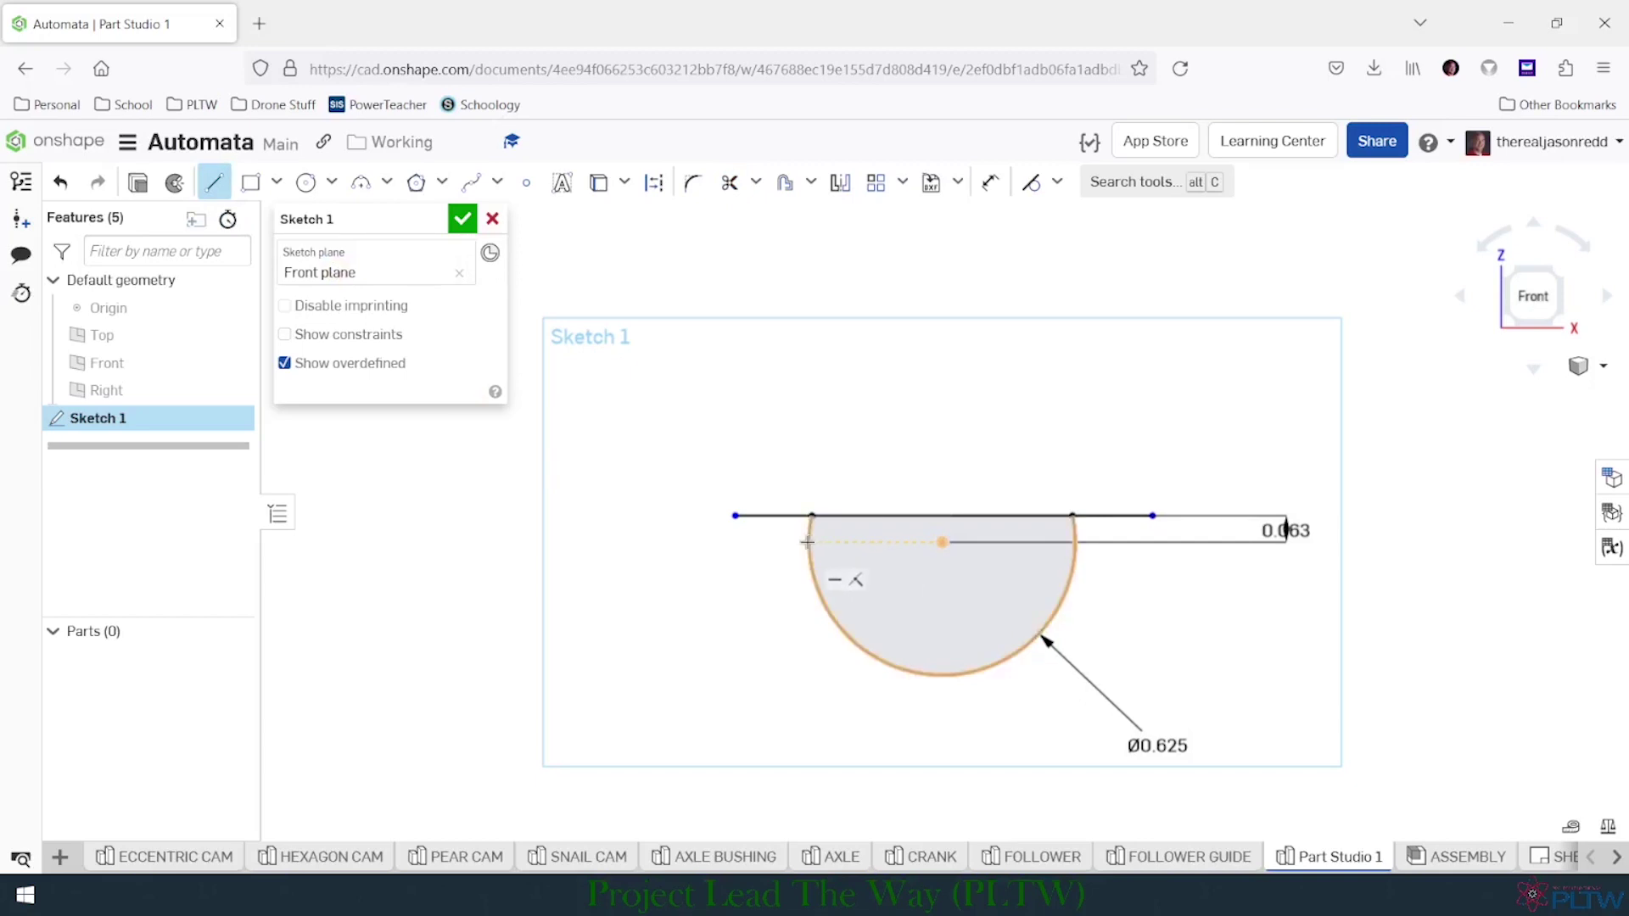
scroll(806, 517, "up", 4)
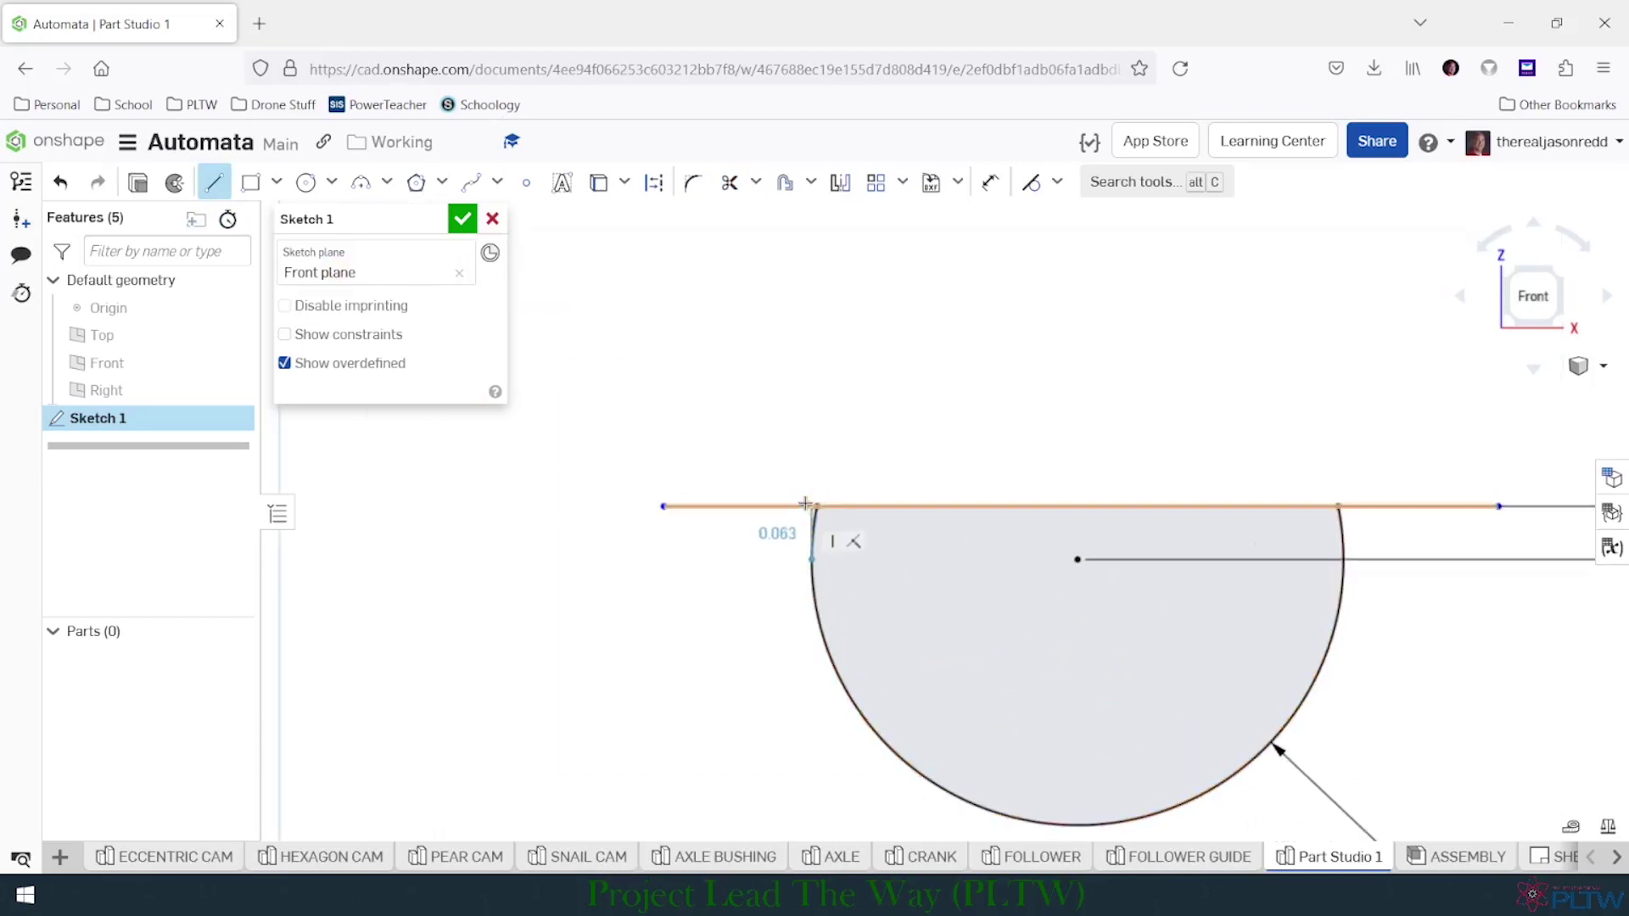
left_click(807, 506)
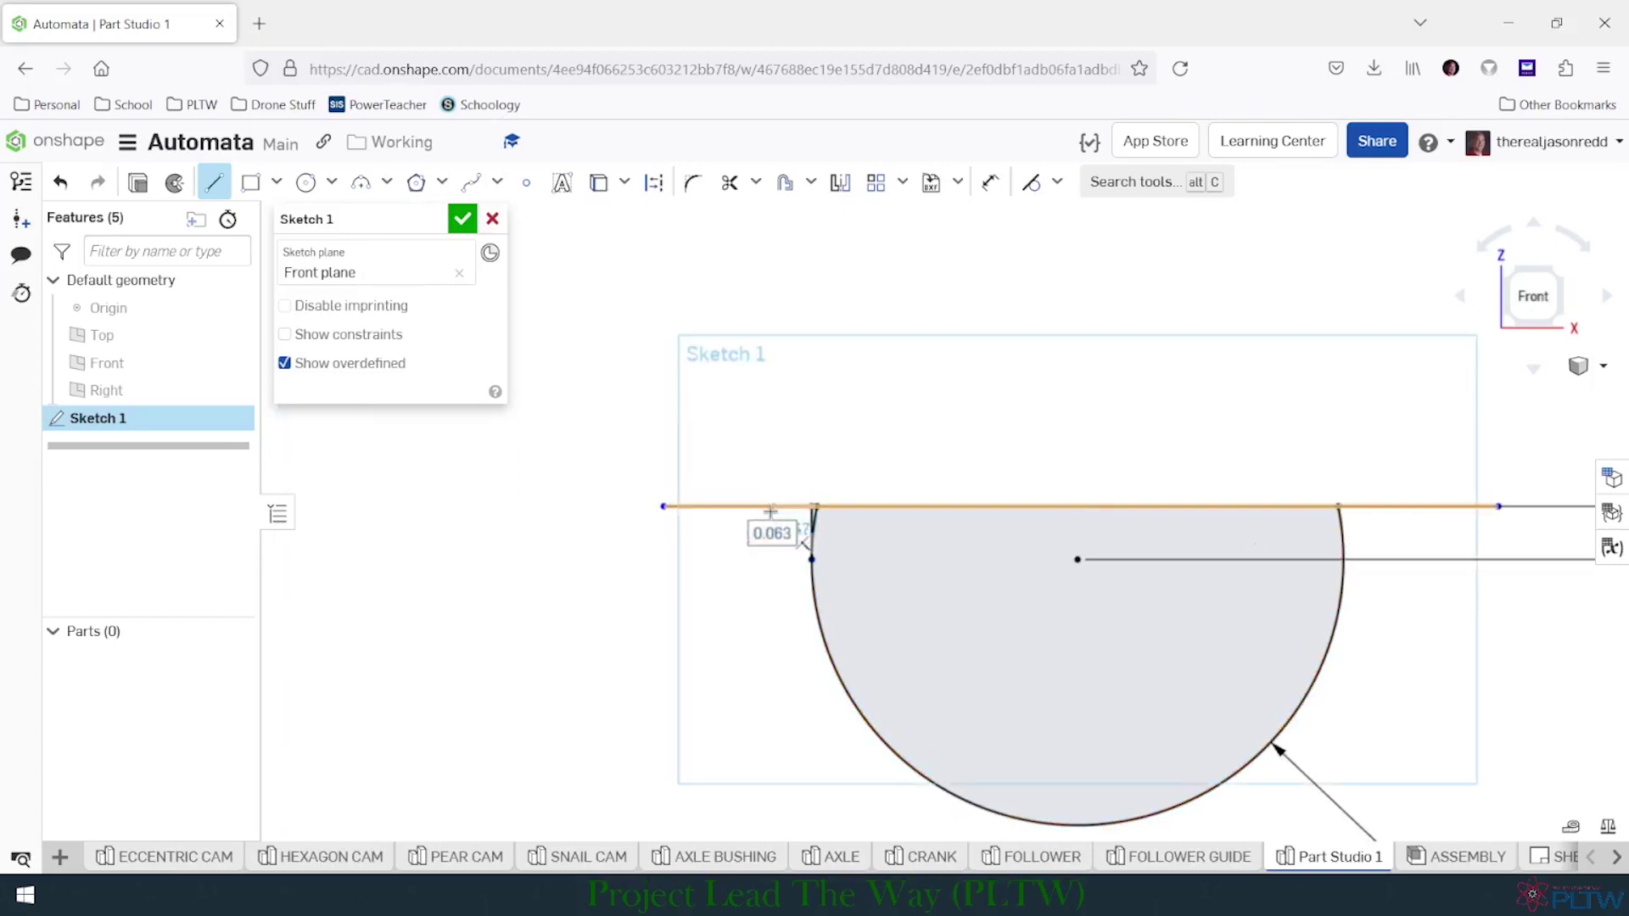
key("Escape")
left_click(214, 182)
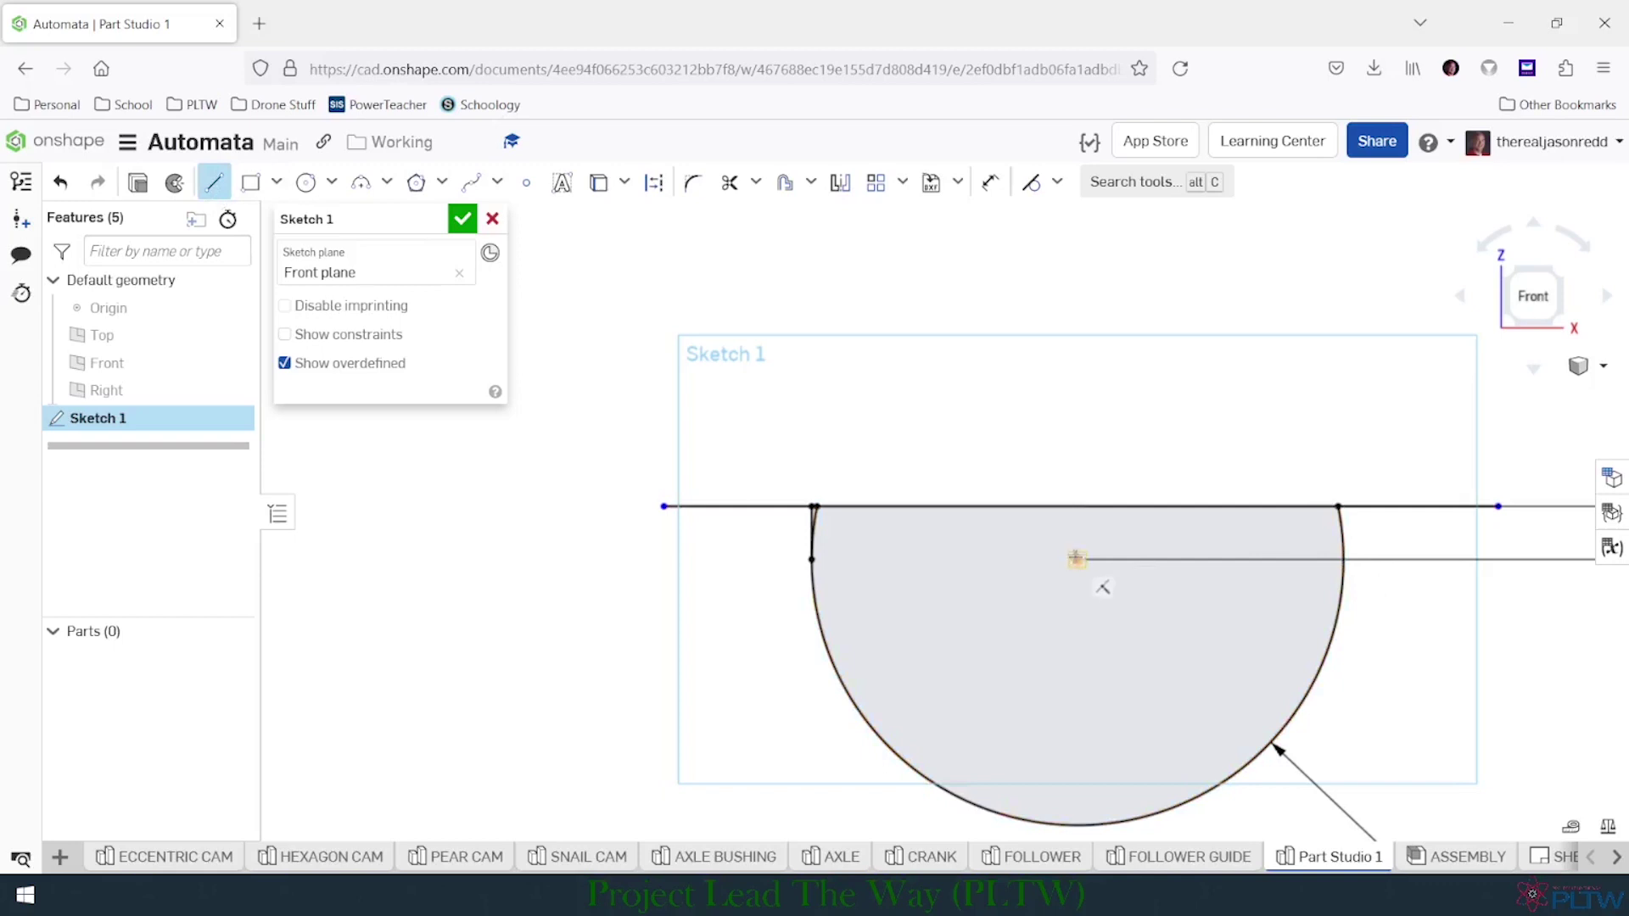
left_click(1347, 548)
left_click(1346, 509)
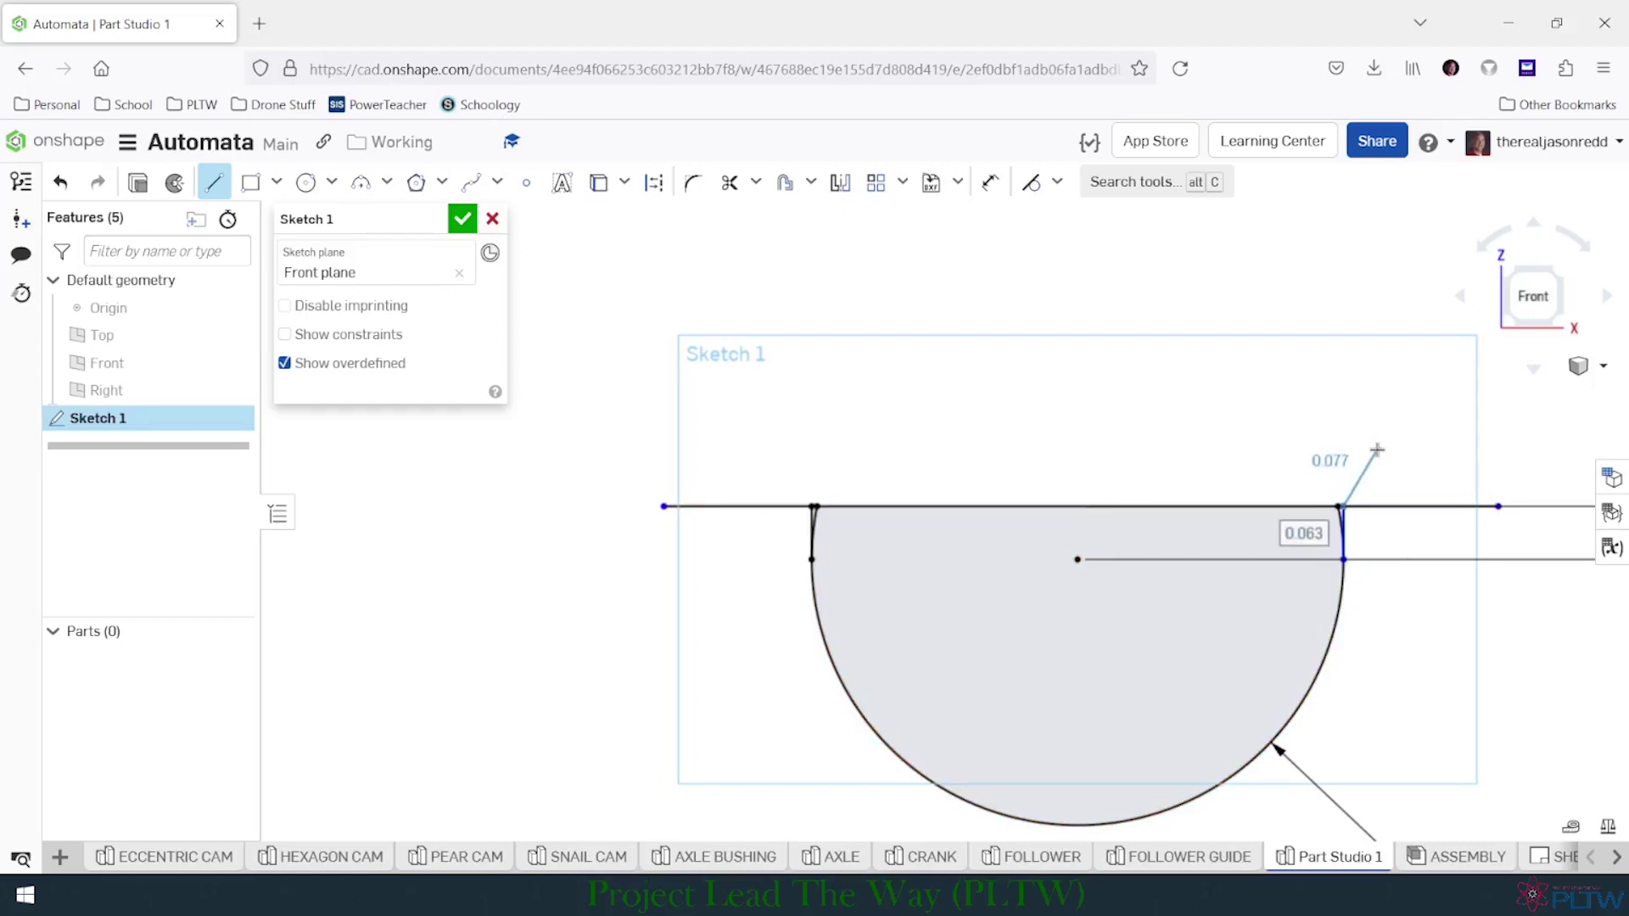
key("Escape")
Trim the horizontal line's overhanging ends and the arc pieces inside both vertical lines, and accept the sketch.
scroll(1364, 484, "up", 1)
left_click(730, 181)
left_click(658, 515)
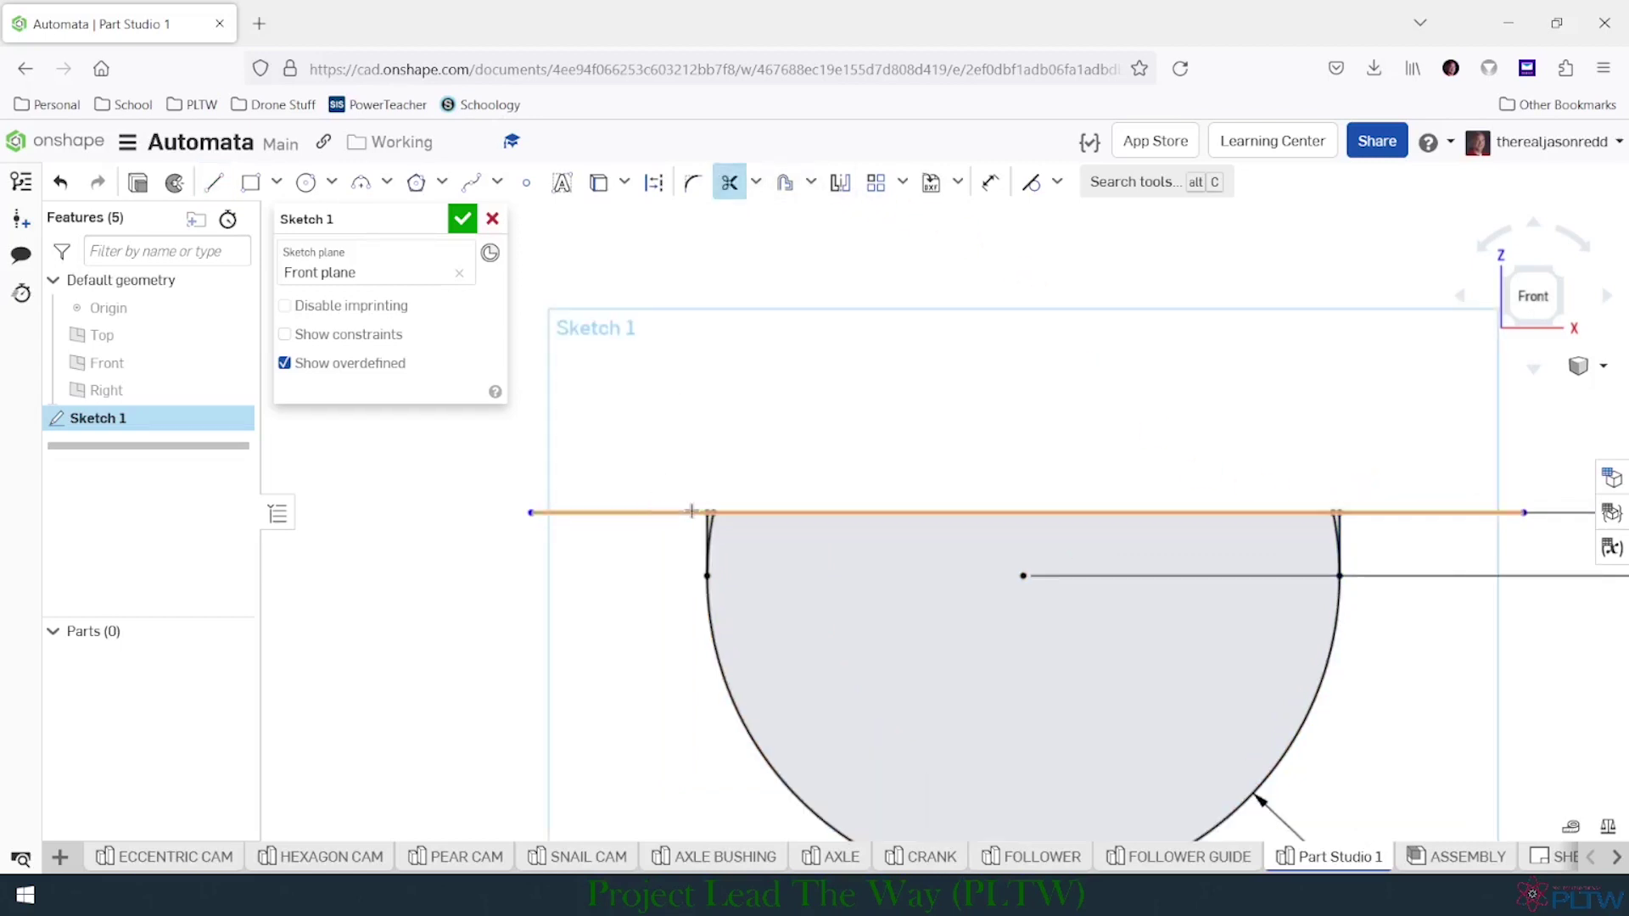
left_click(1357, 519)
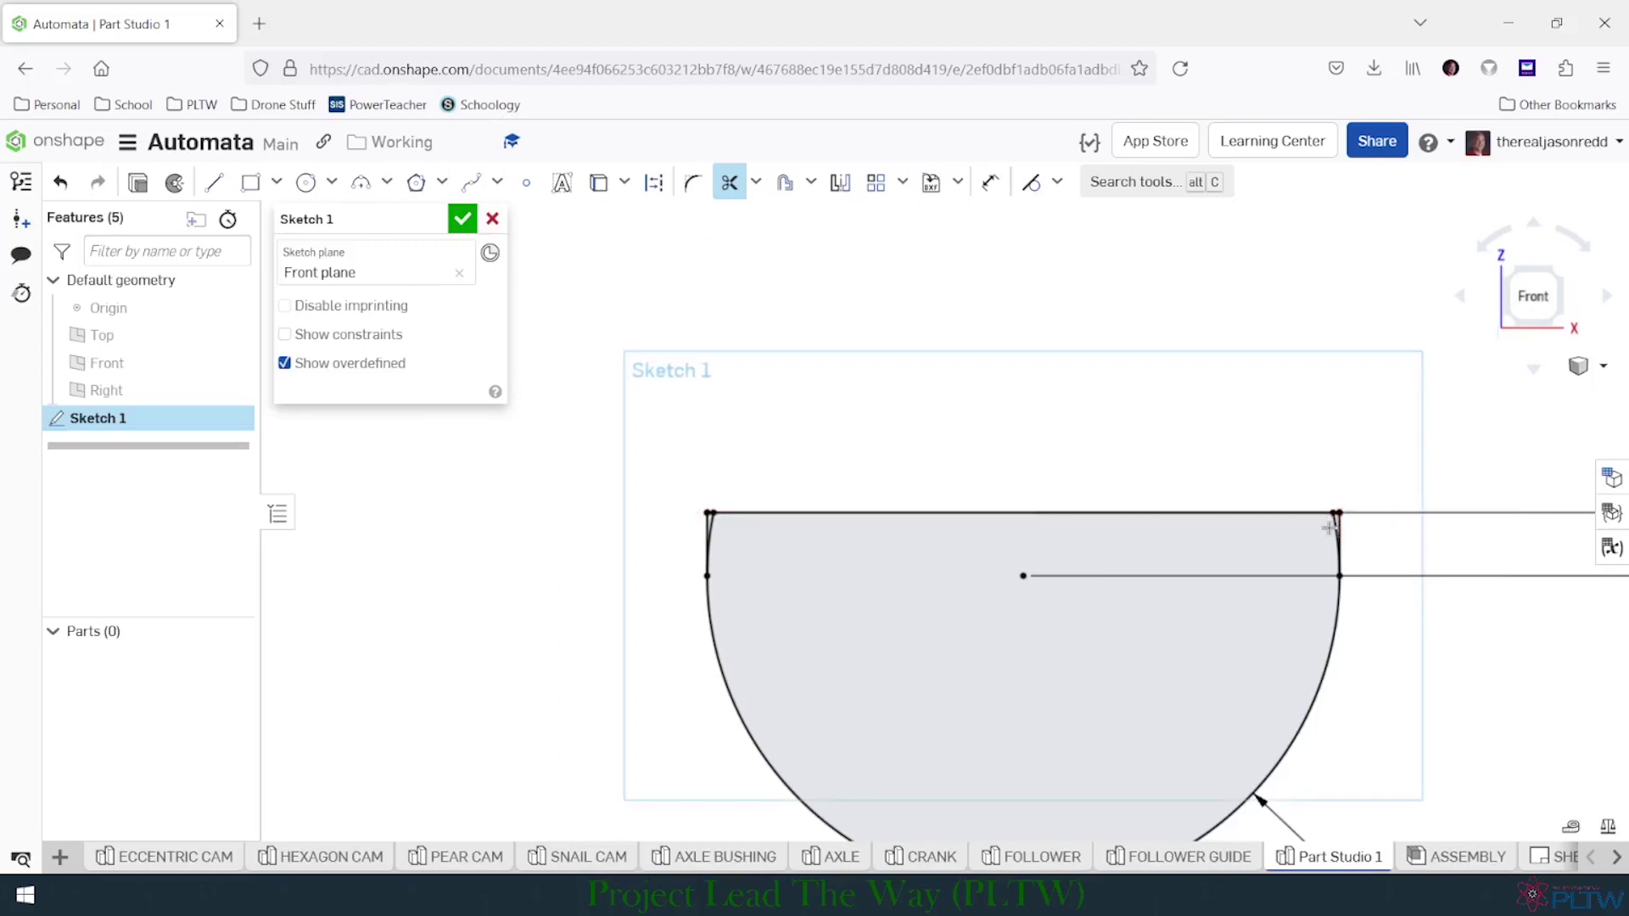
scroll(1332, 524, "up", 5)
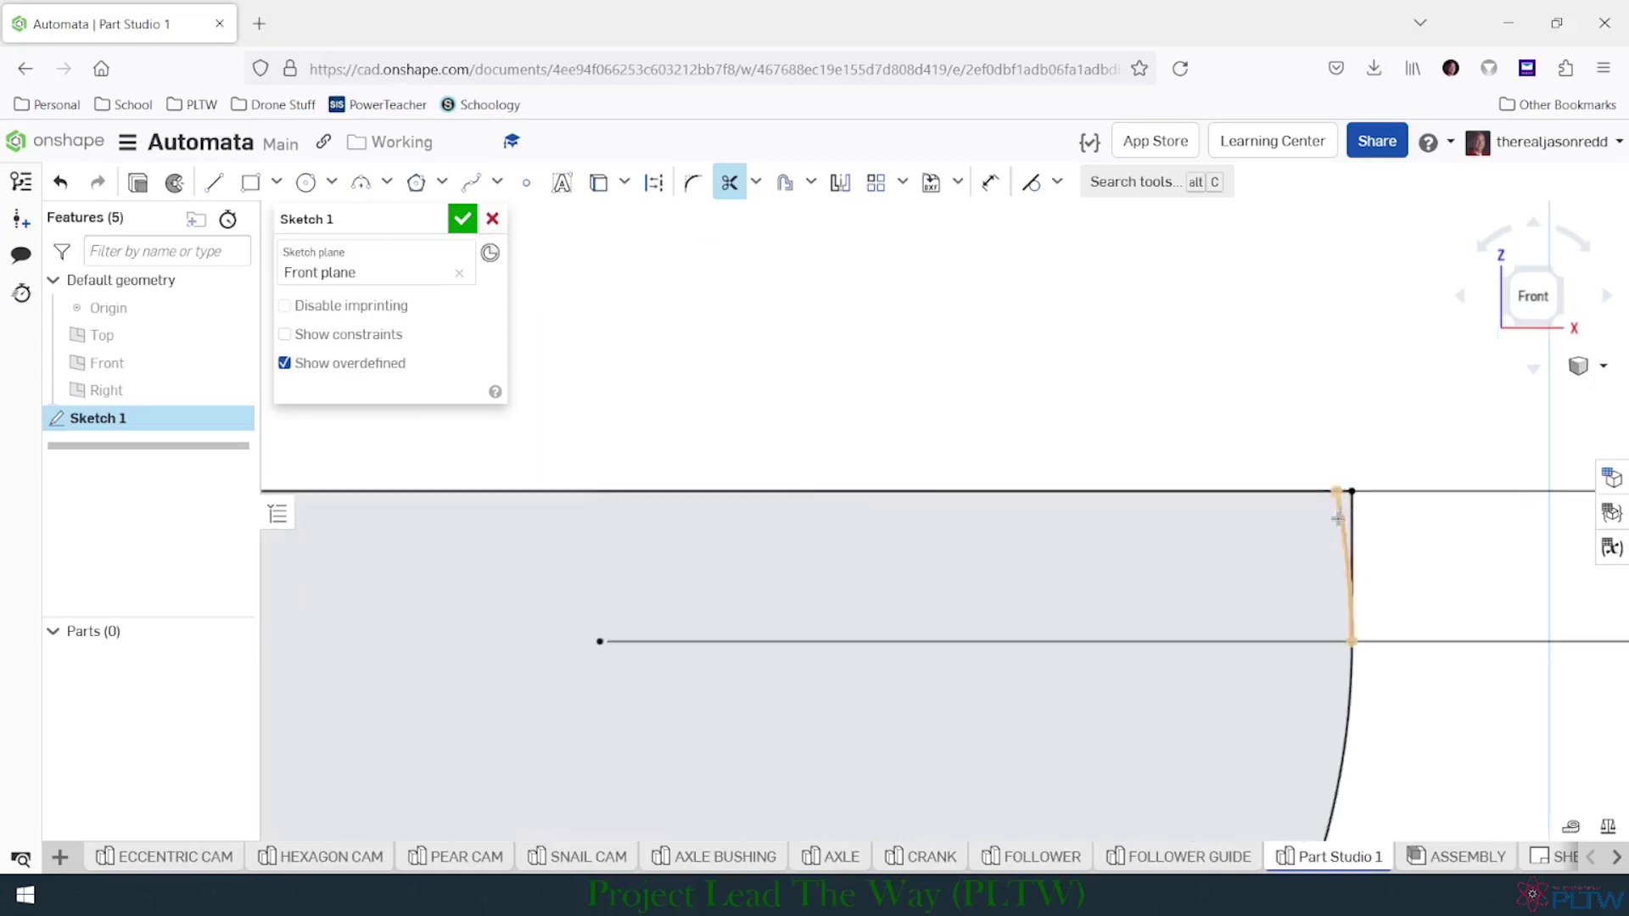
scroll(1326, 536, "down", 3)
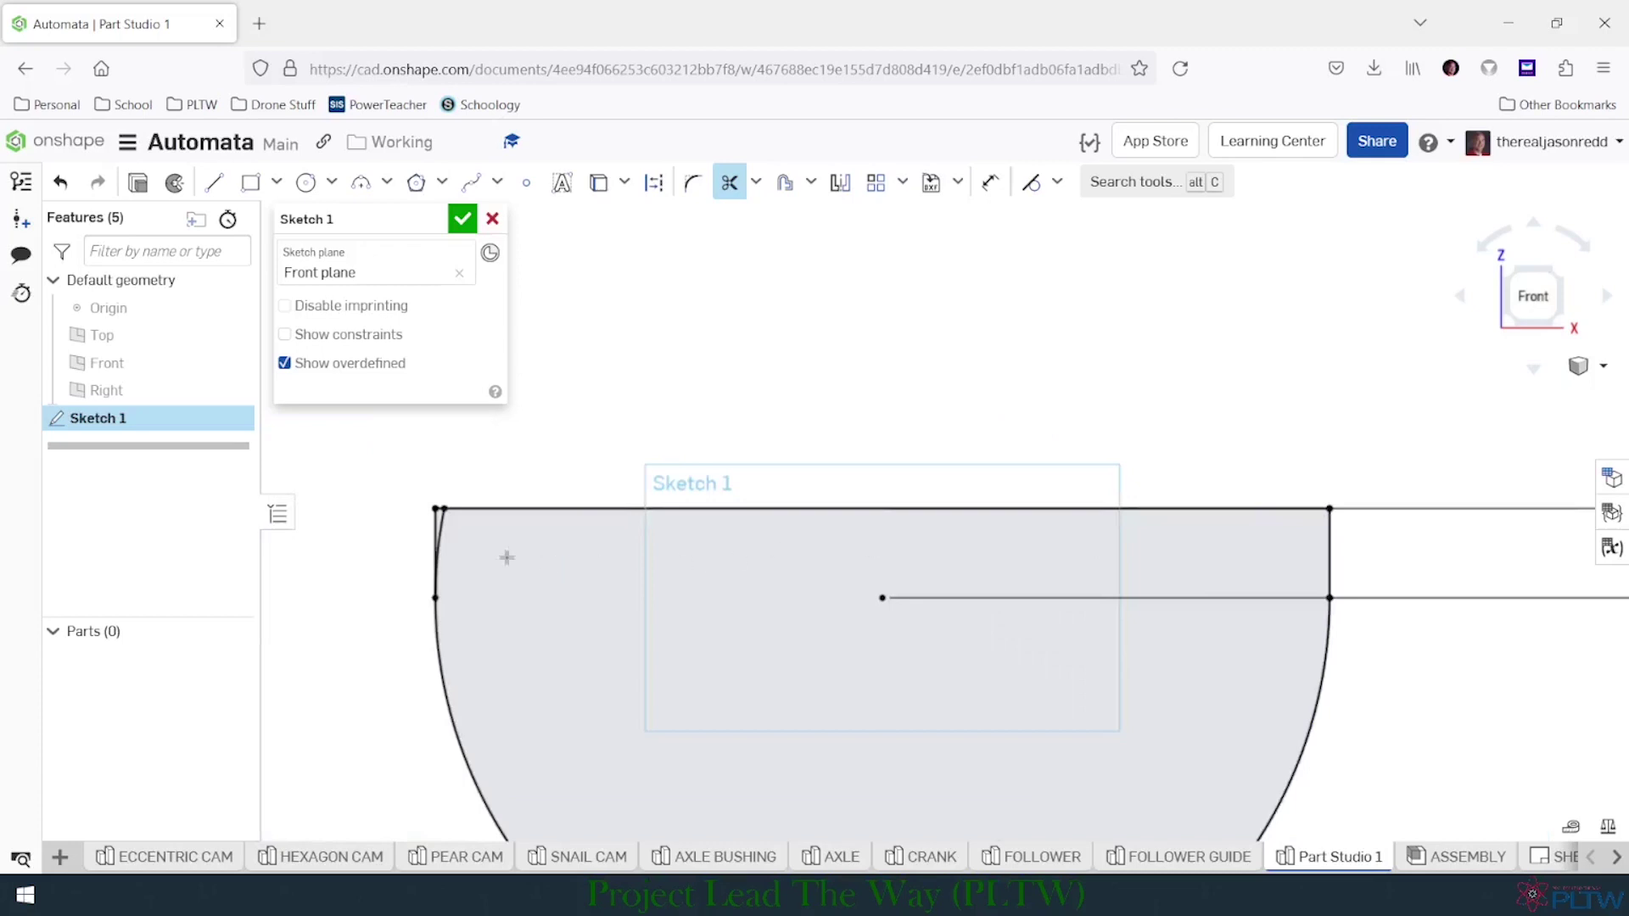
scroll(558, 487, "down", 3)
scroll(590, 482, "down", 1)
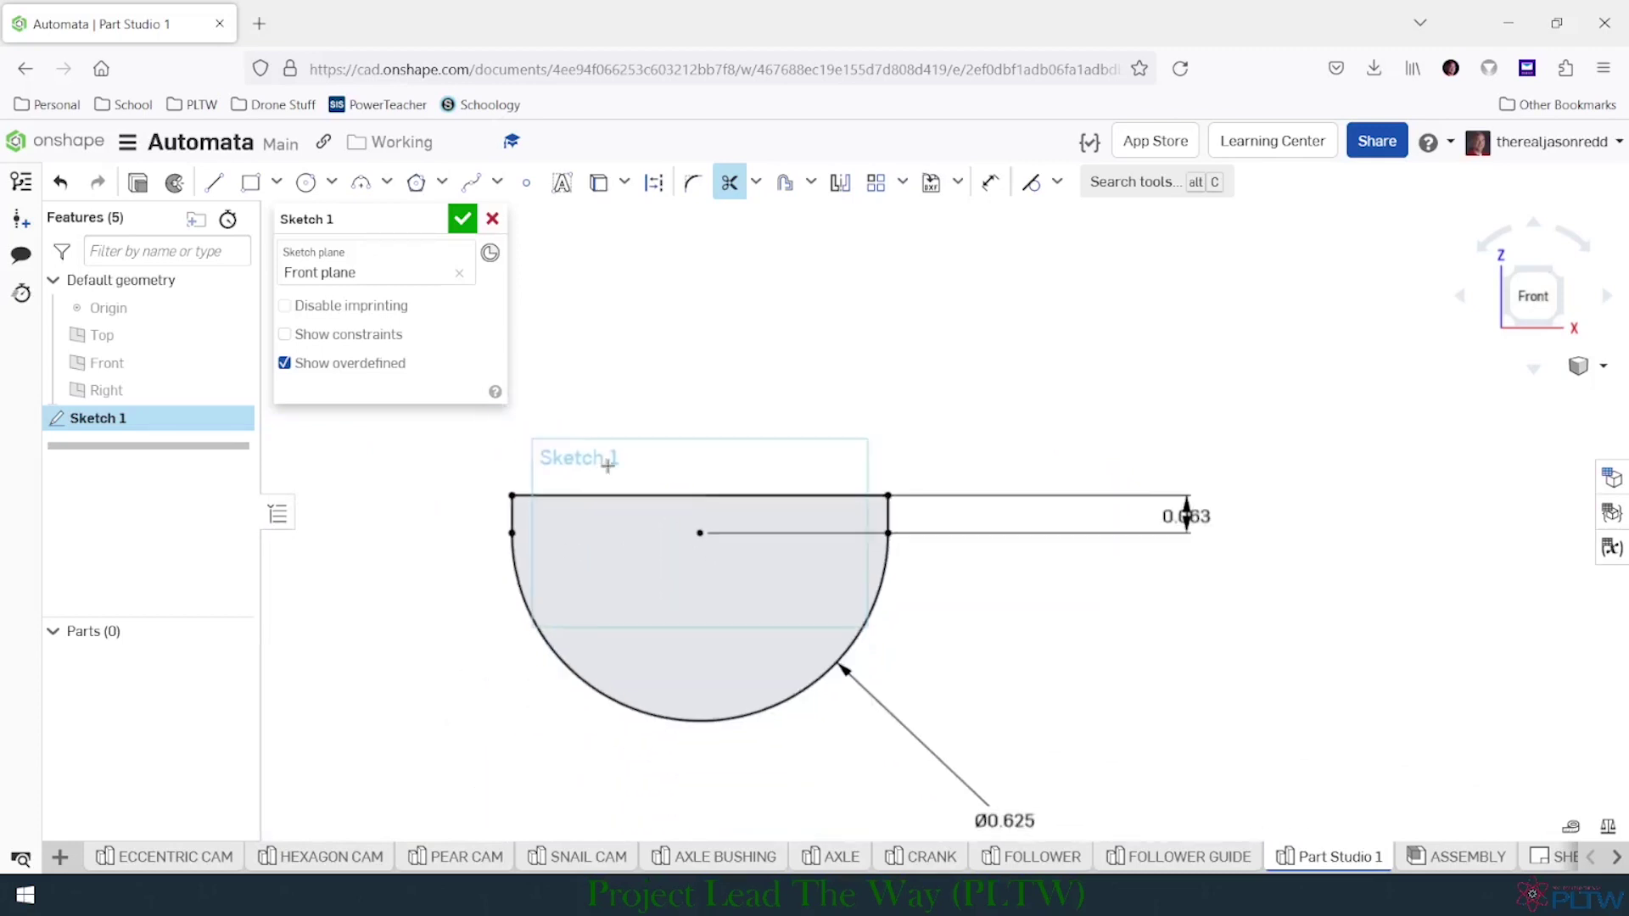
left_click(462, 219)
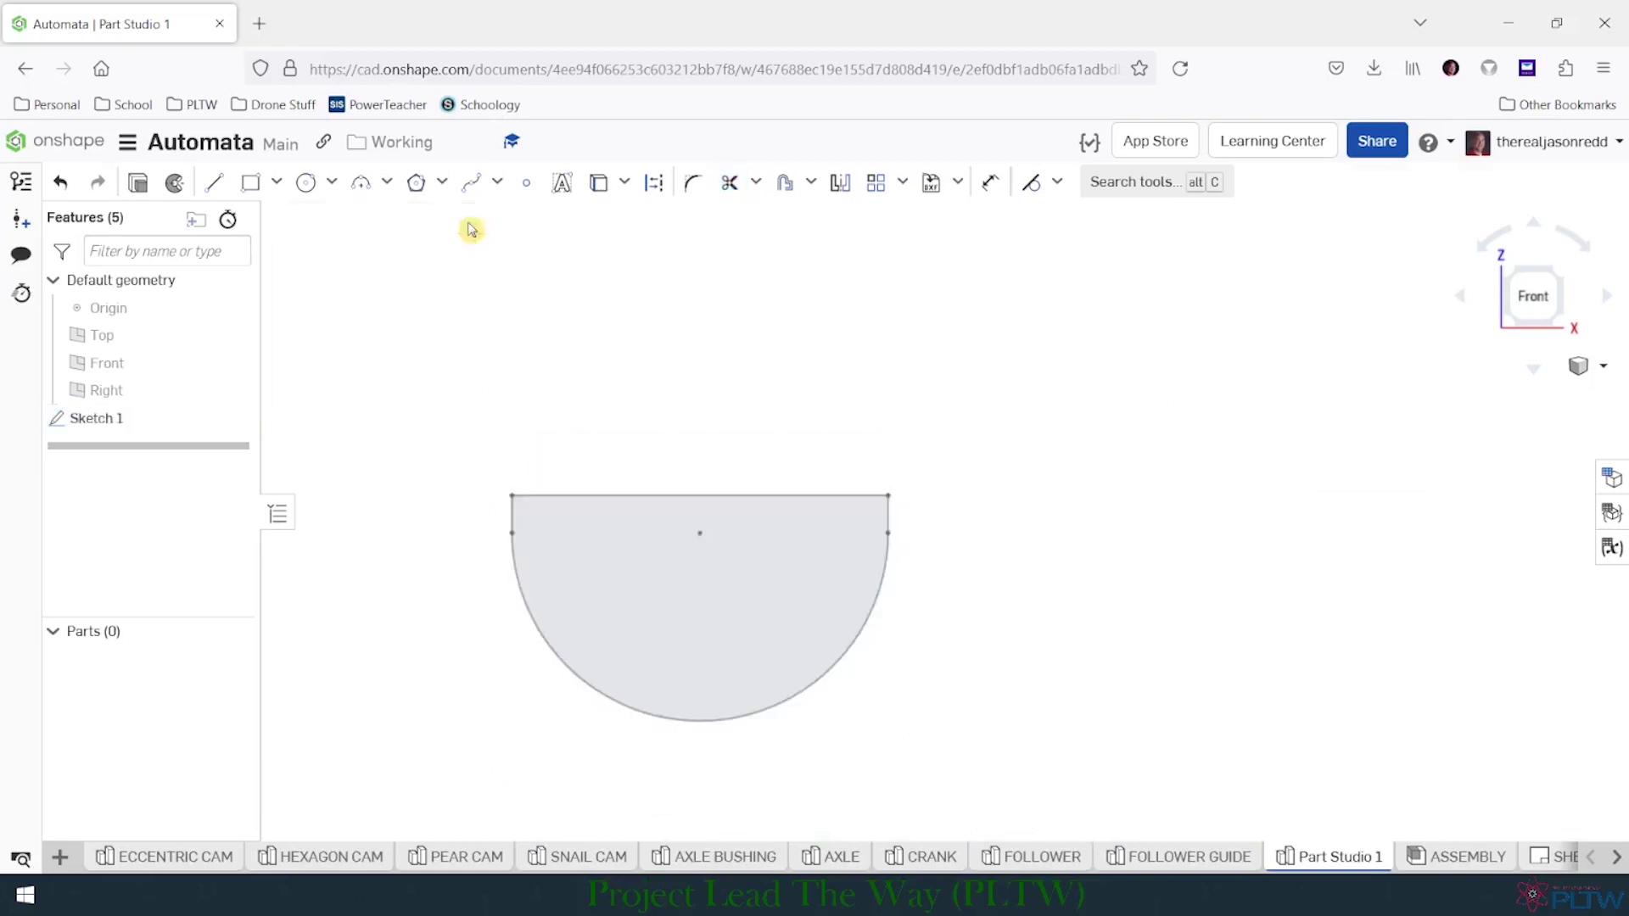
Extrude the flat-topped half-round profile as a new solid to a blind depth of .625 in.
left_click(1603, 368)
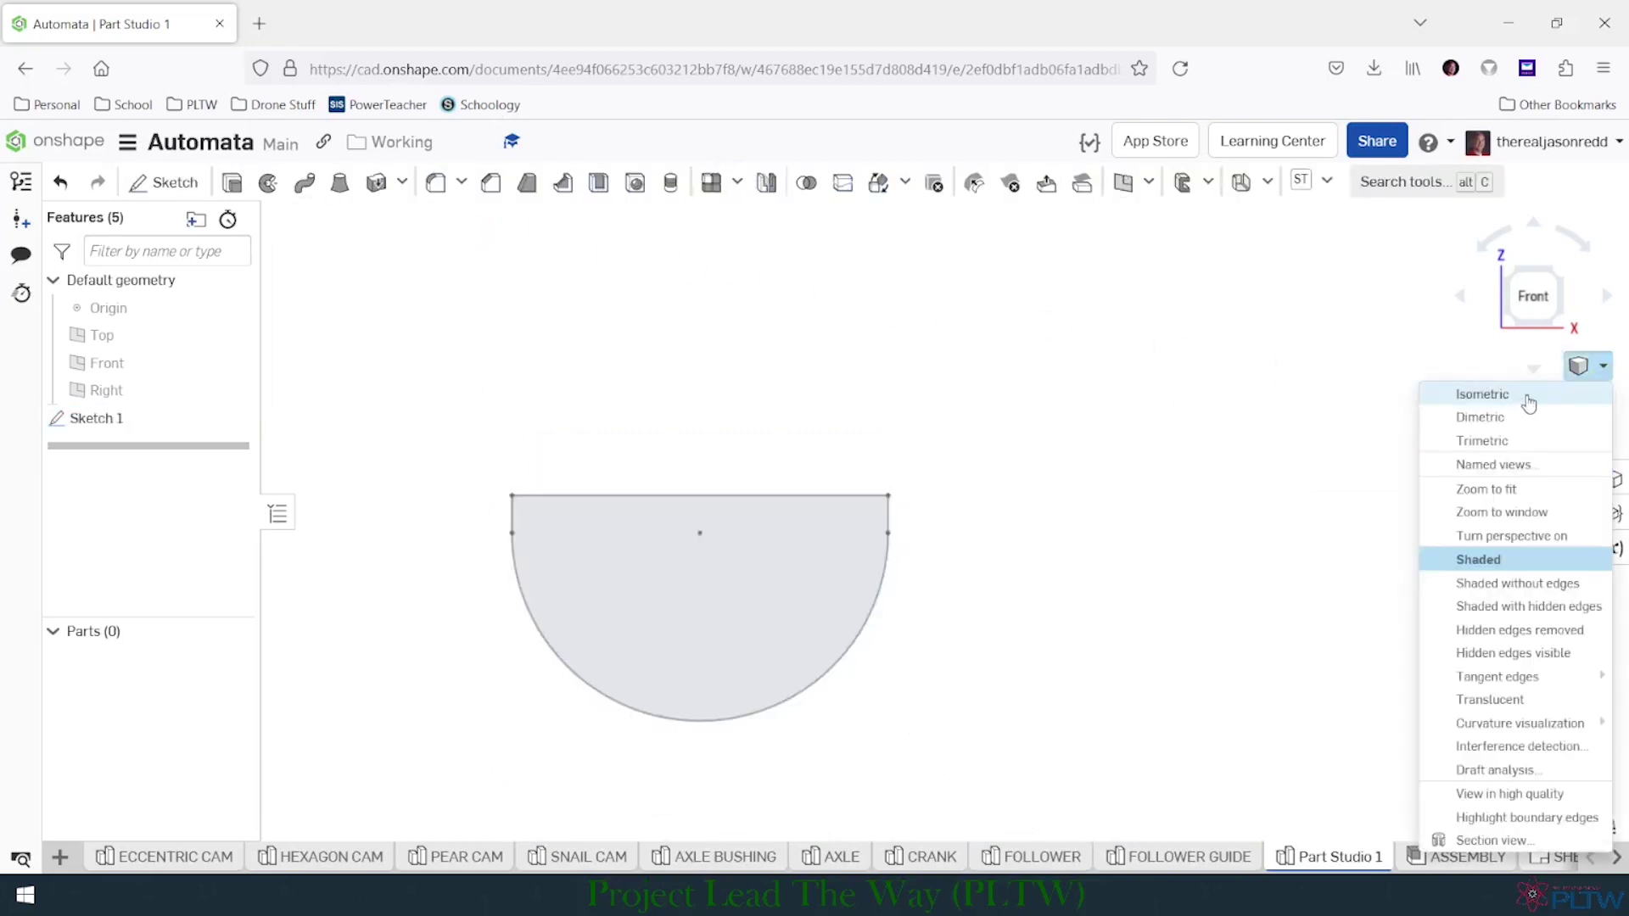
left_click(1483, 395)
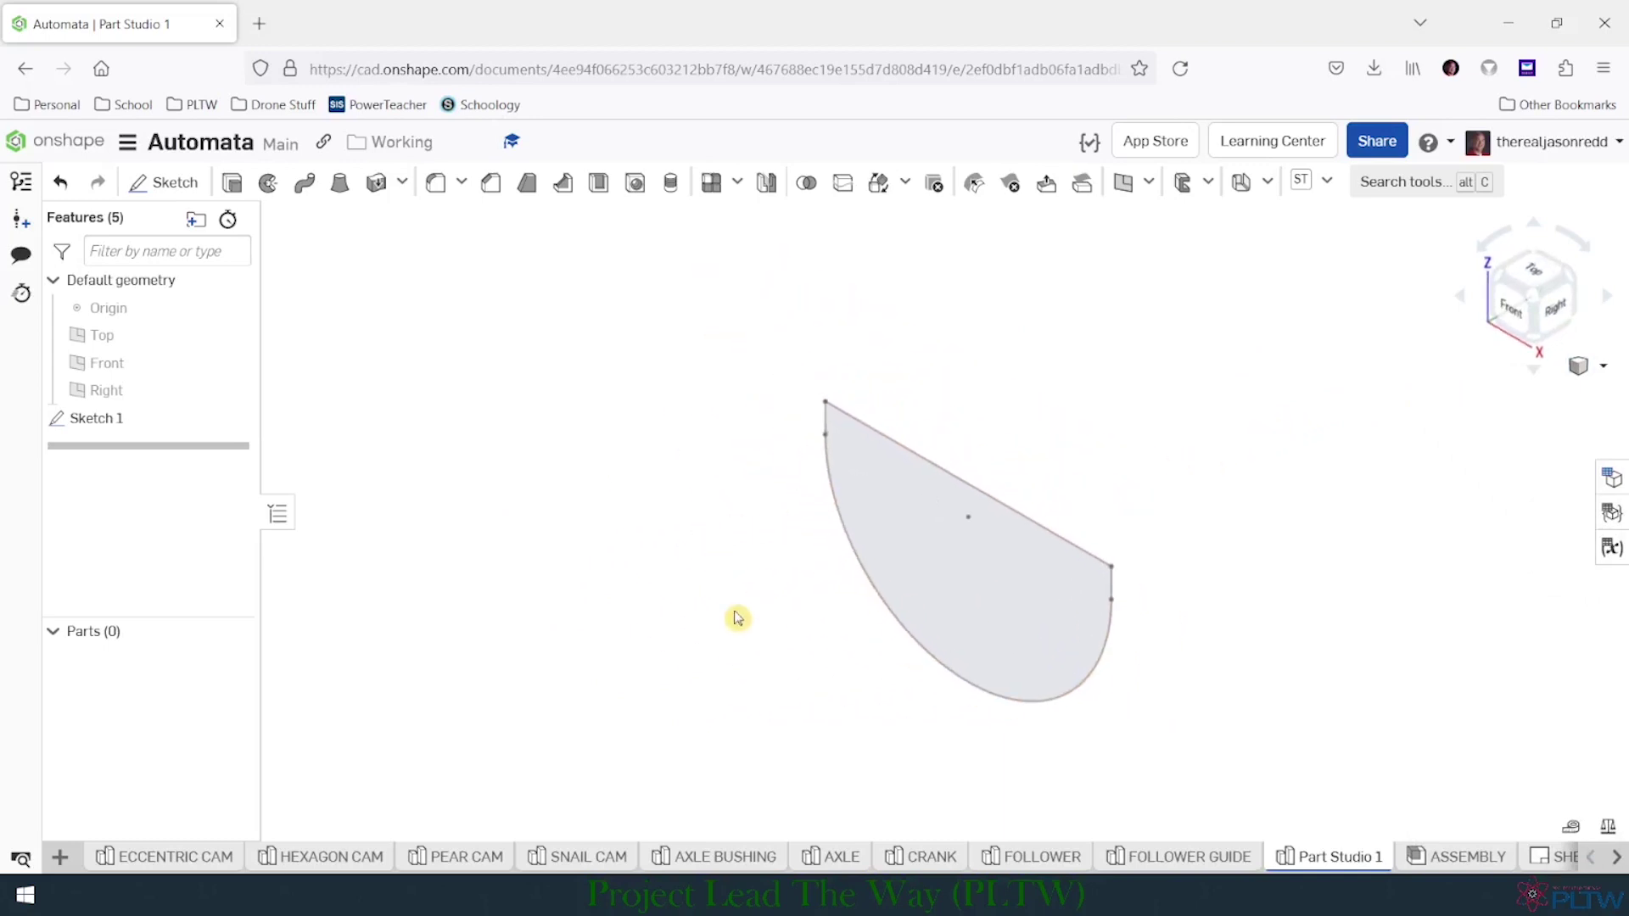
left_click(232, 184)
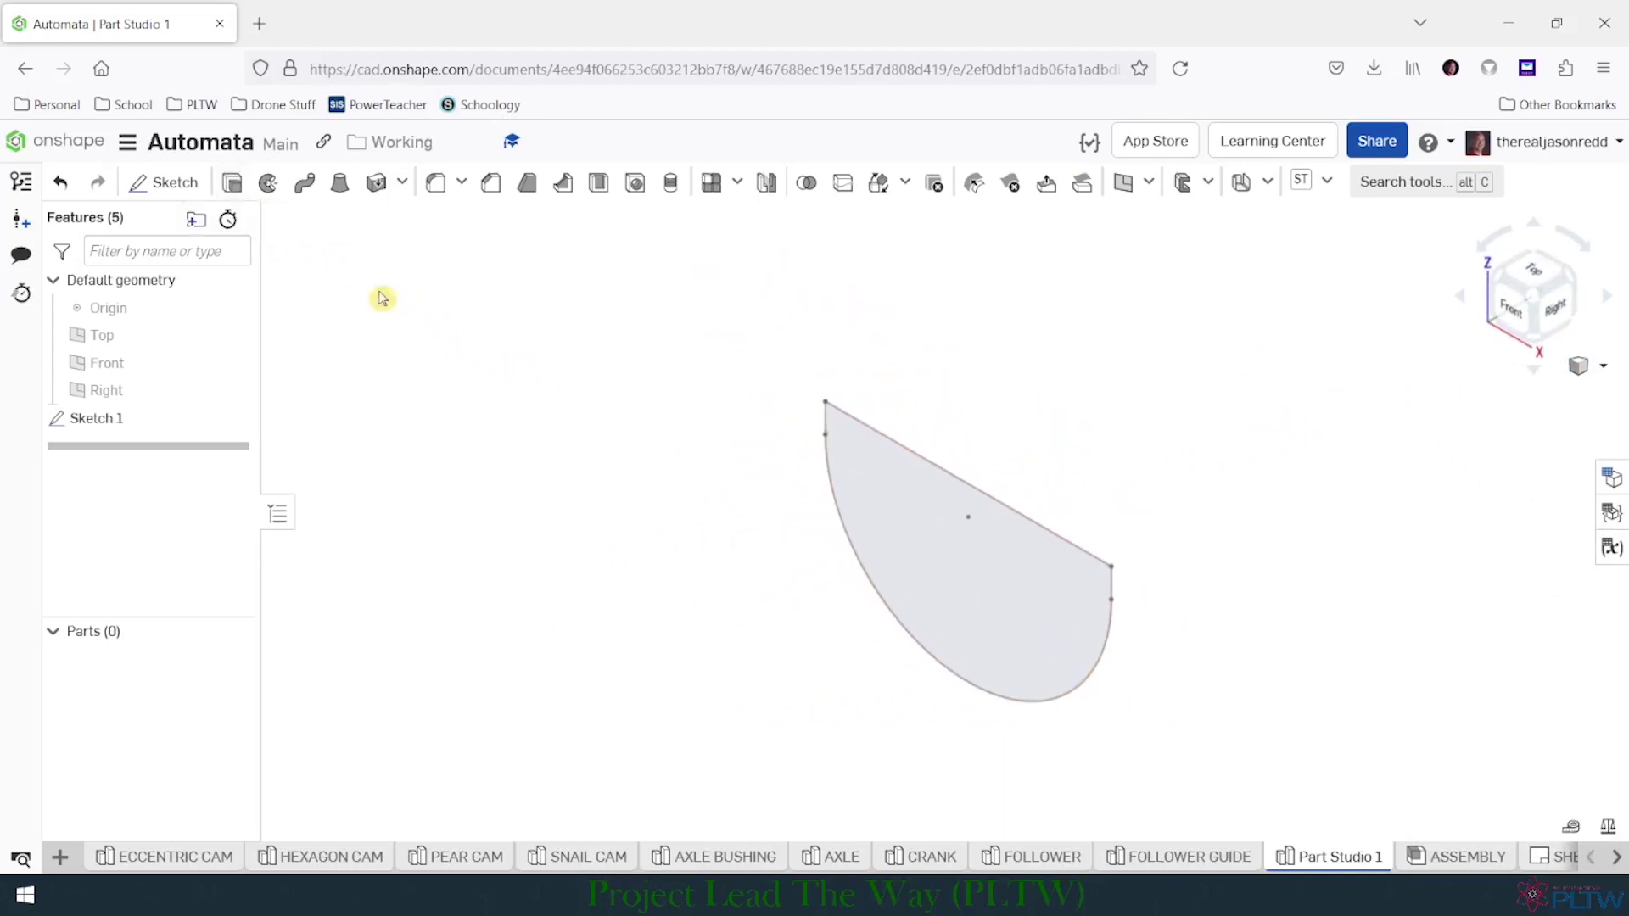
left_click(885, 474)
left_click(424, 386)
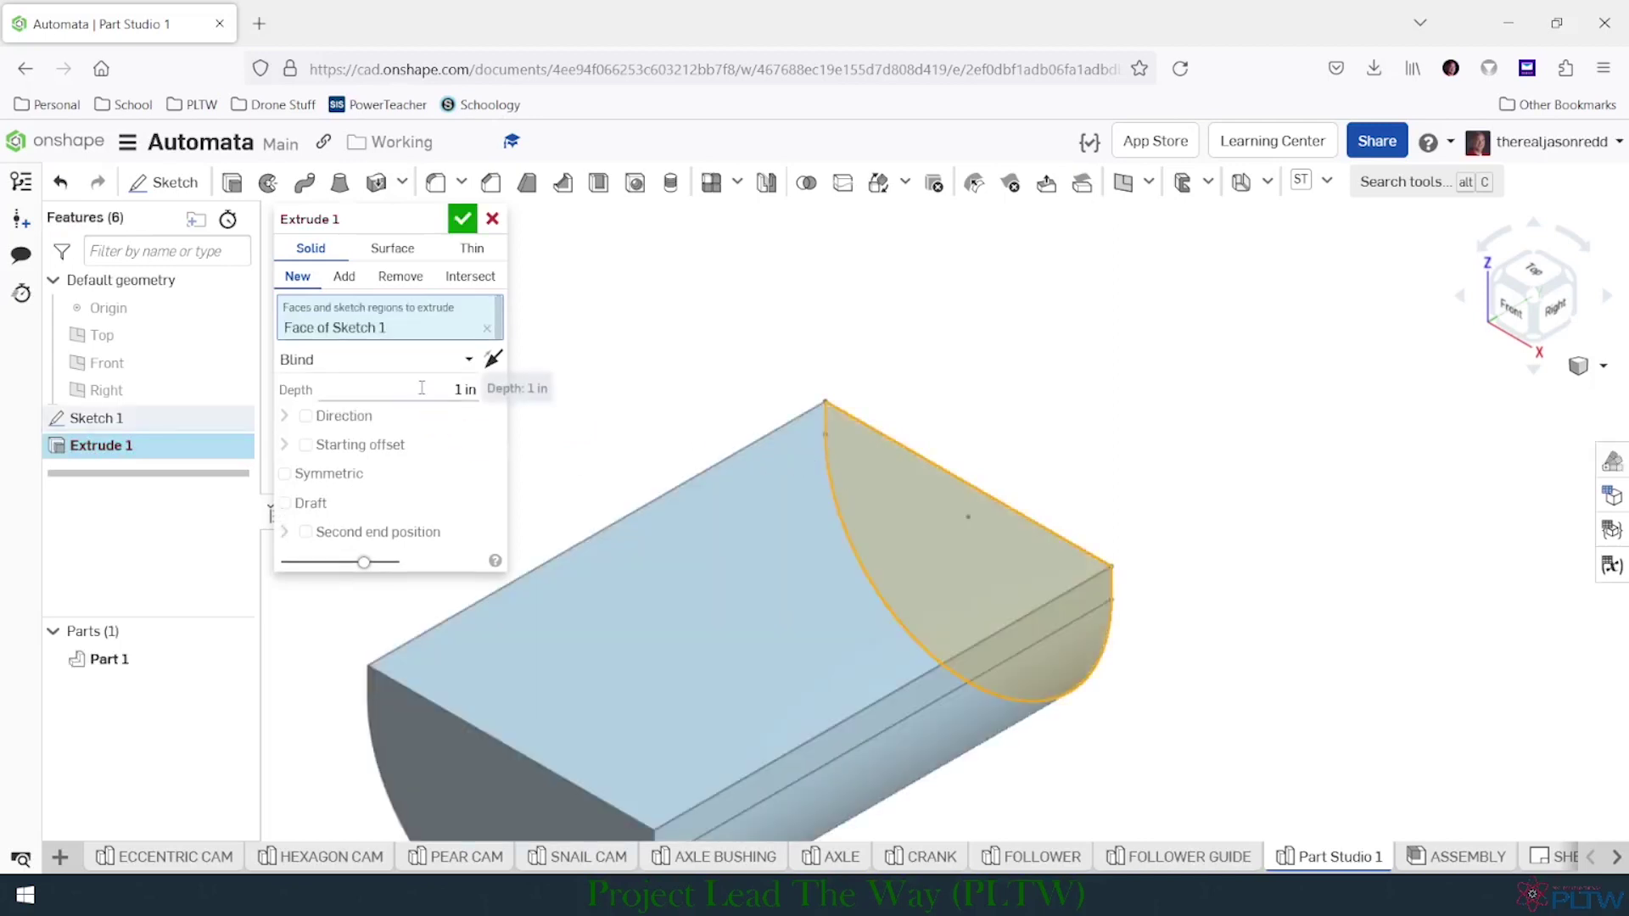
key("BackSpace")
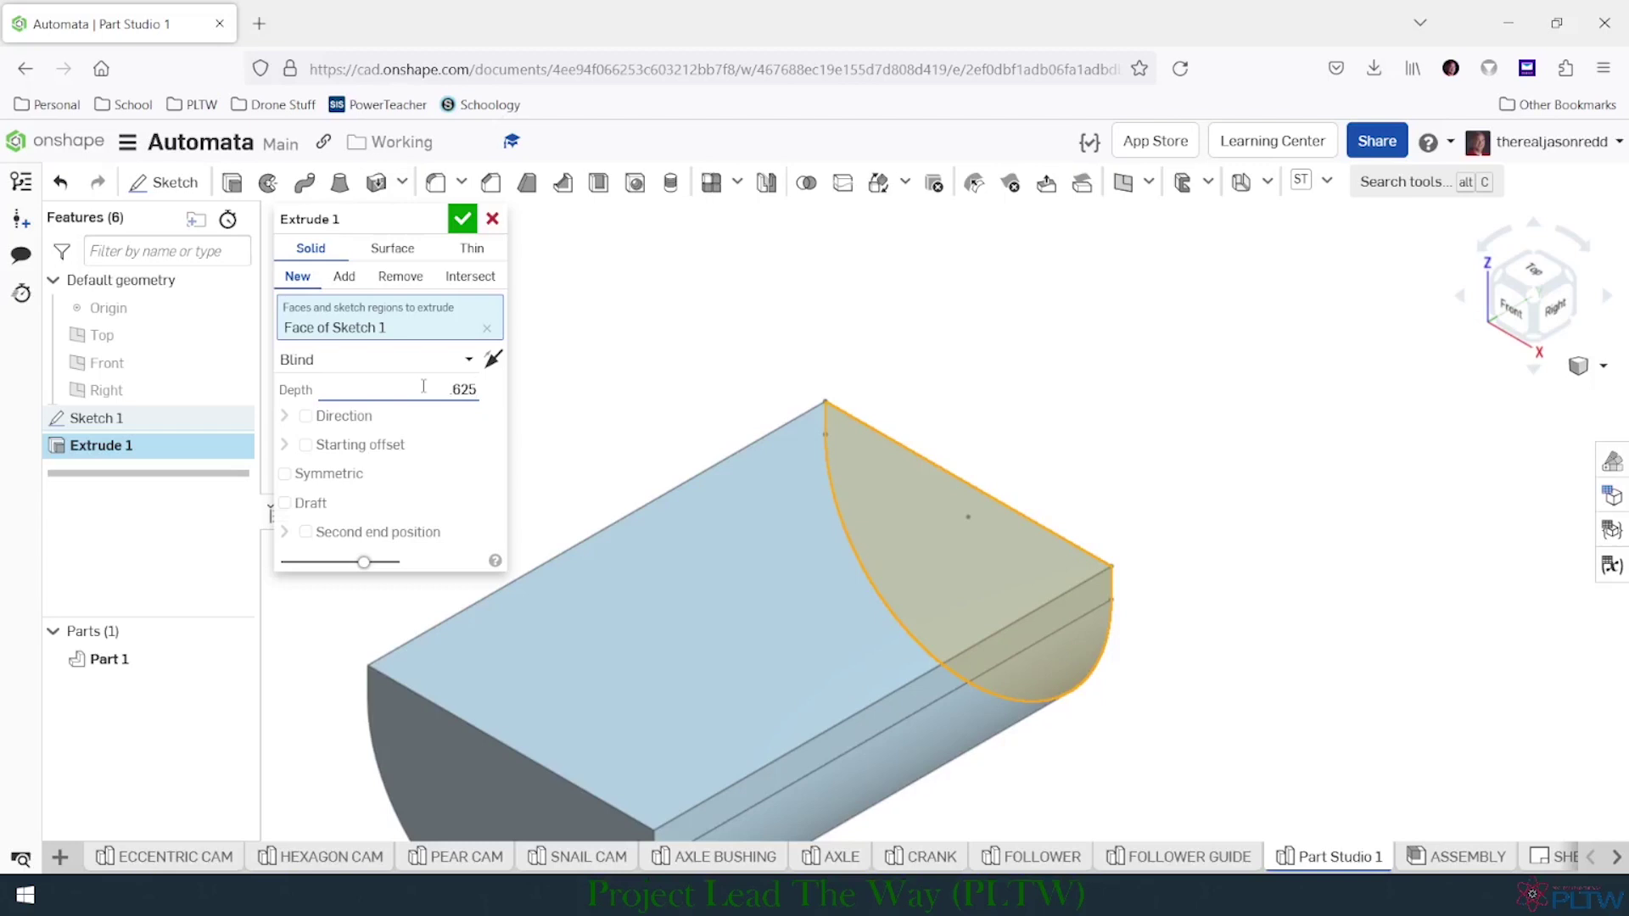
type(".625")
key("Return")
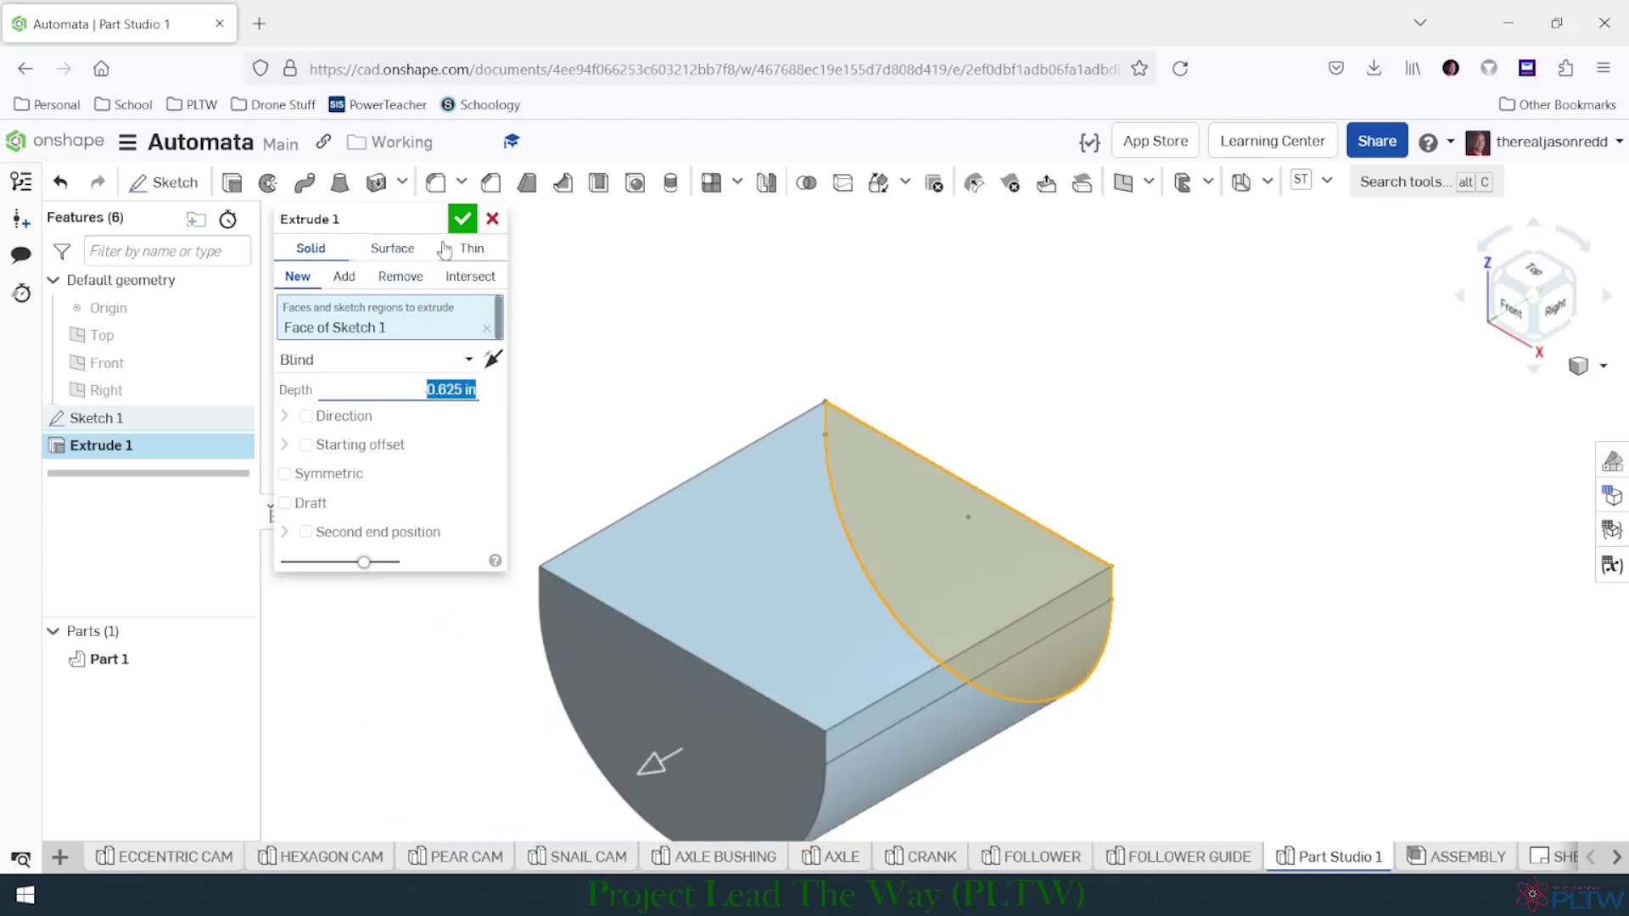
left_click(463, 223)
Start a sketch on the solid's flat top face and draw a diagonal construction line from its upper-left to lower-right corner.
middle_click_drag(684, 364, 758, 274)
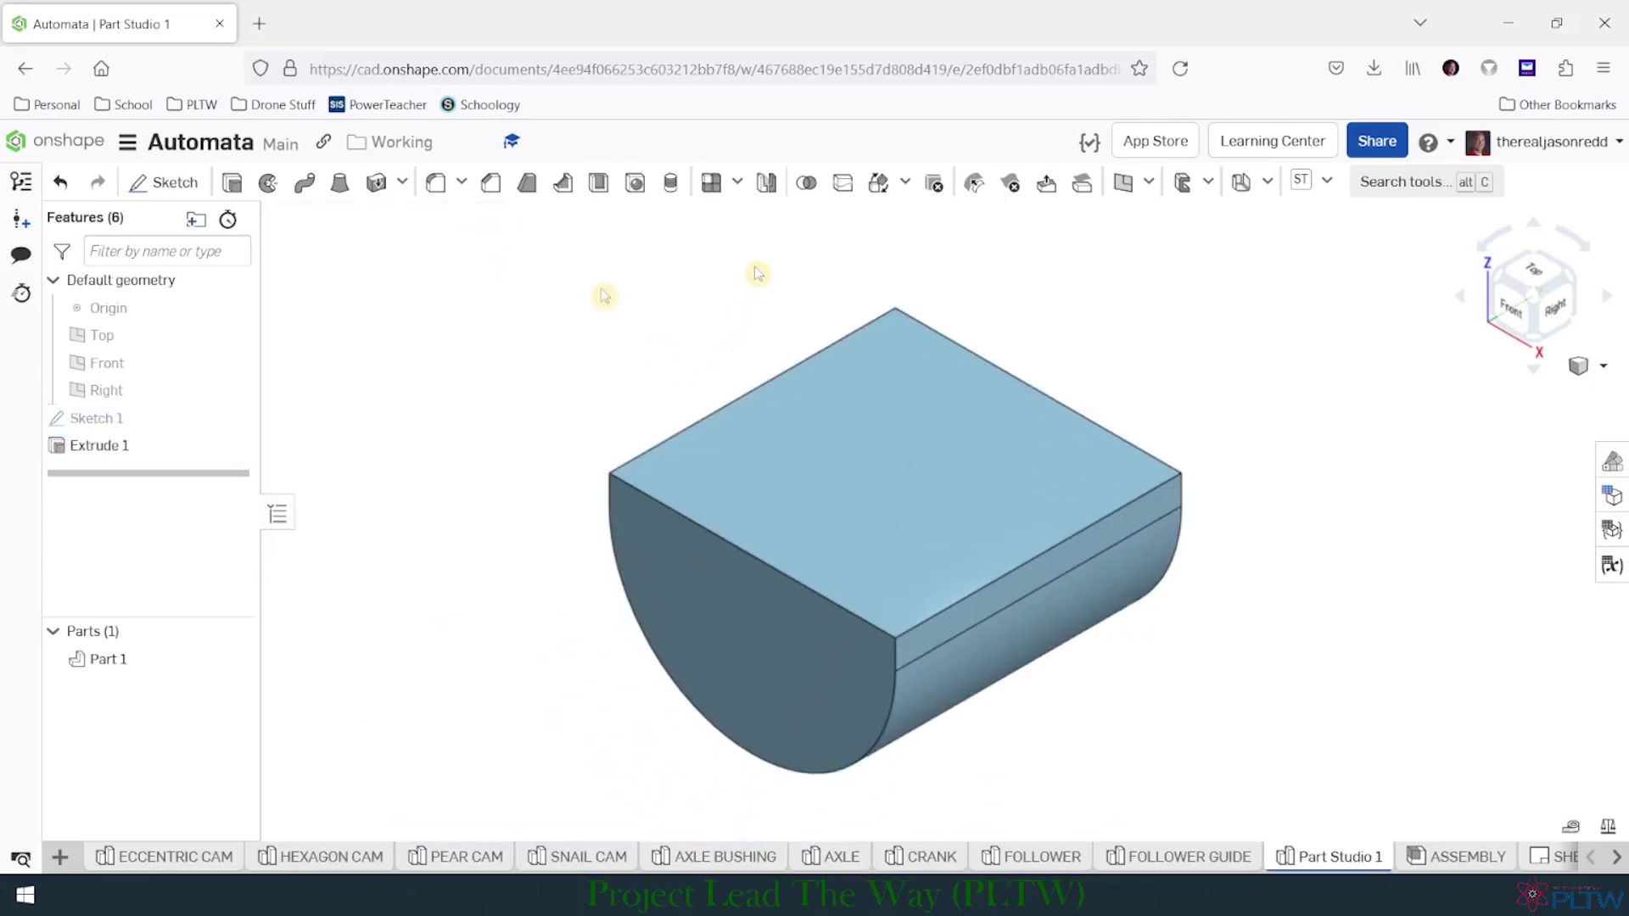
left_click(166, 182)
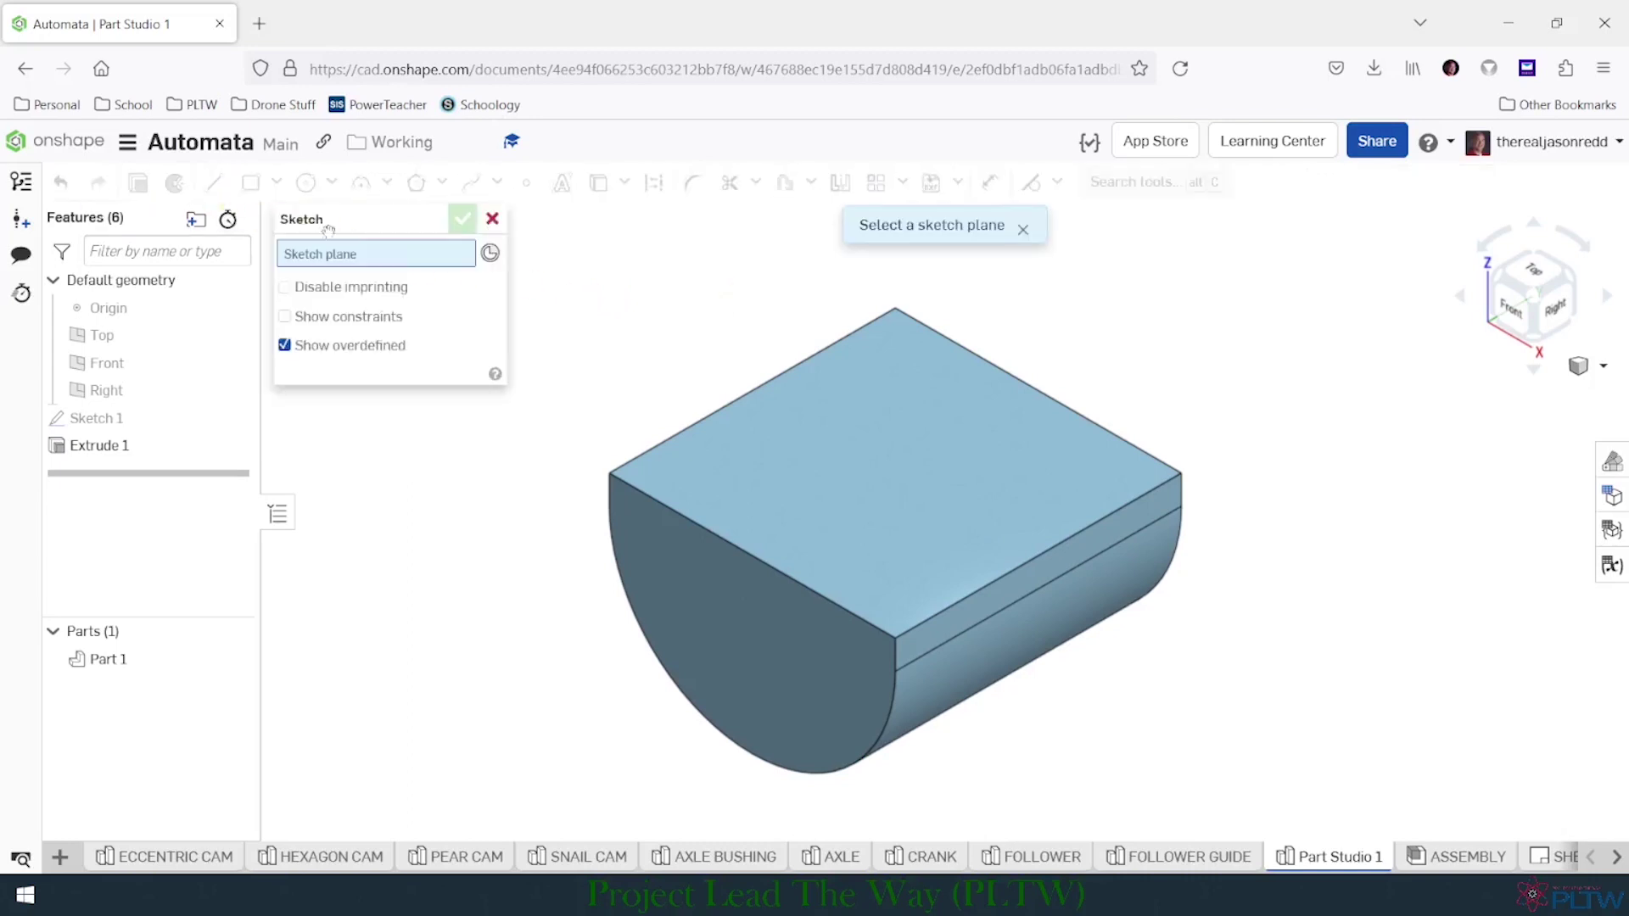
left_click(905, 467)
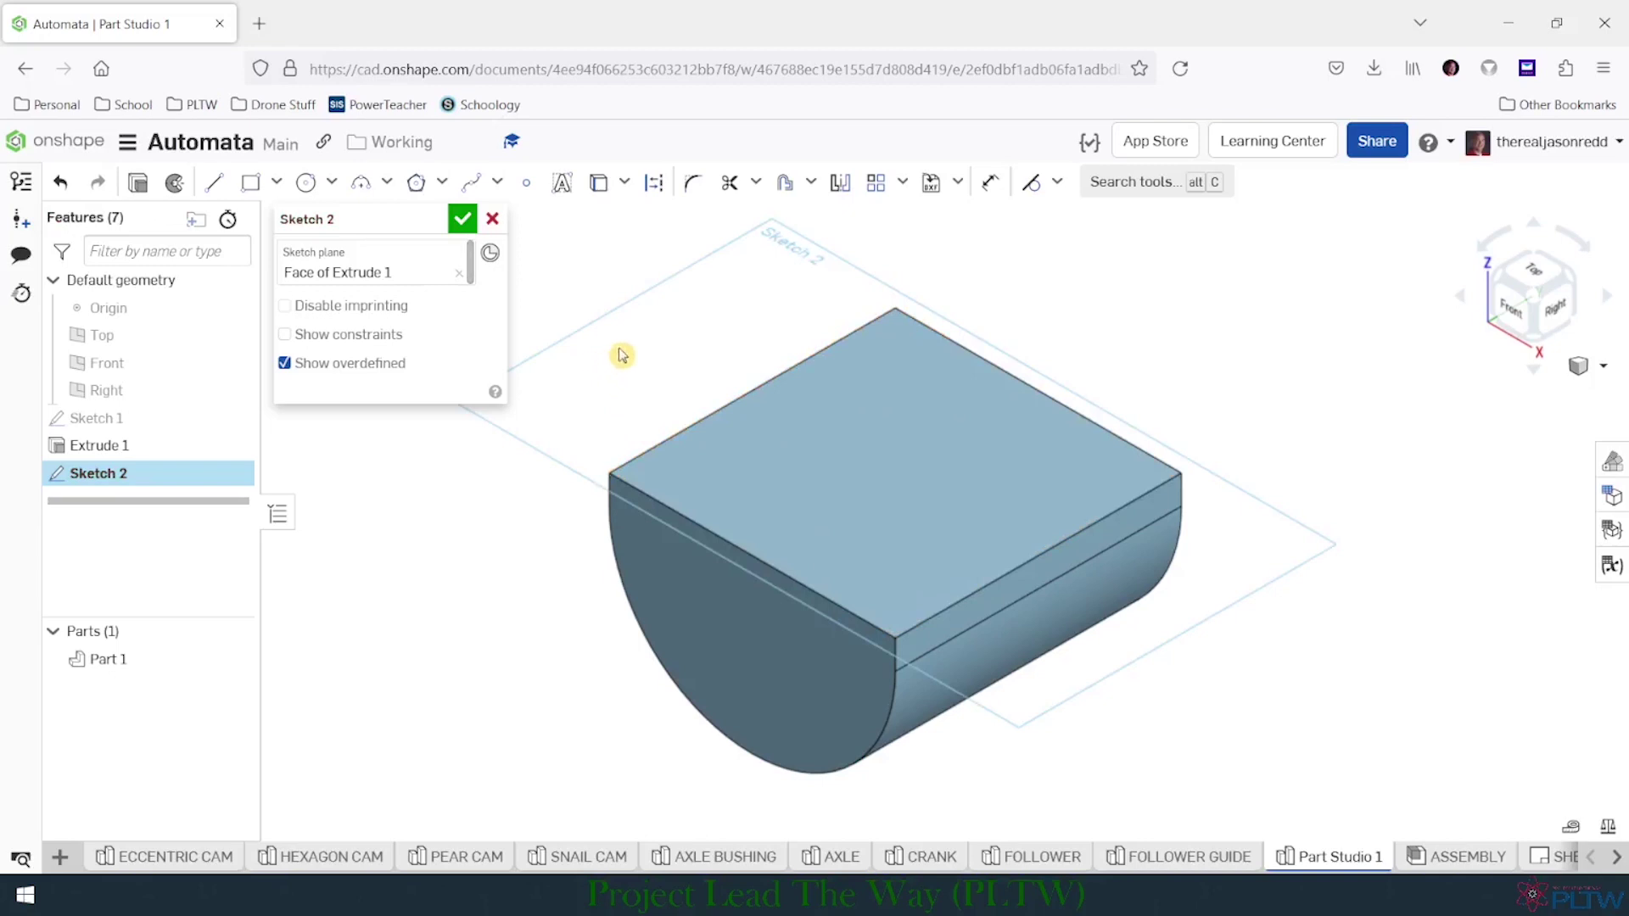
left_click(1542, 281)
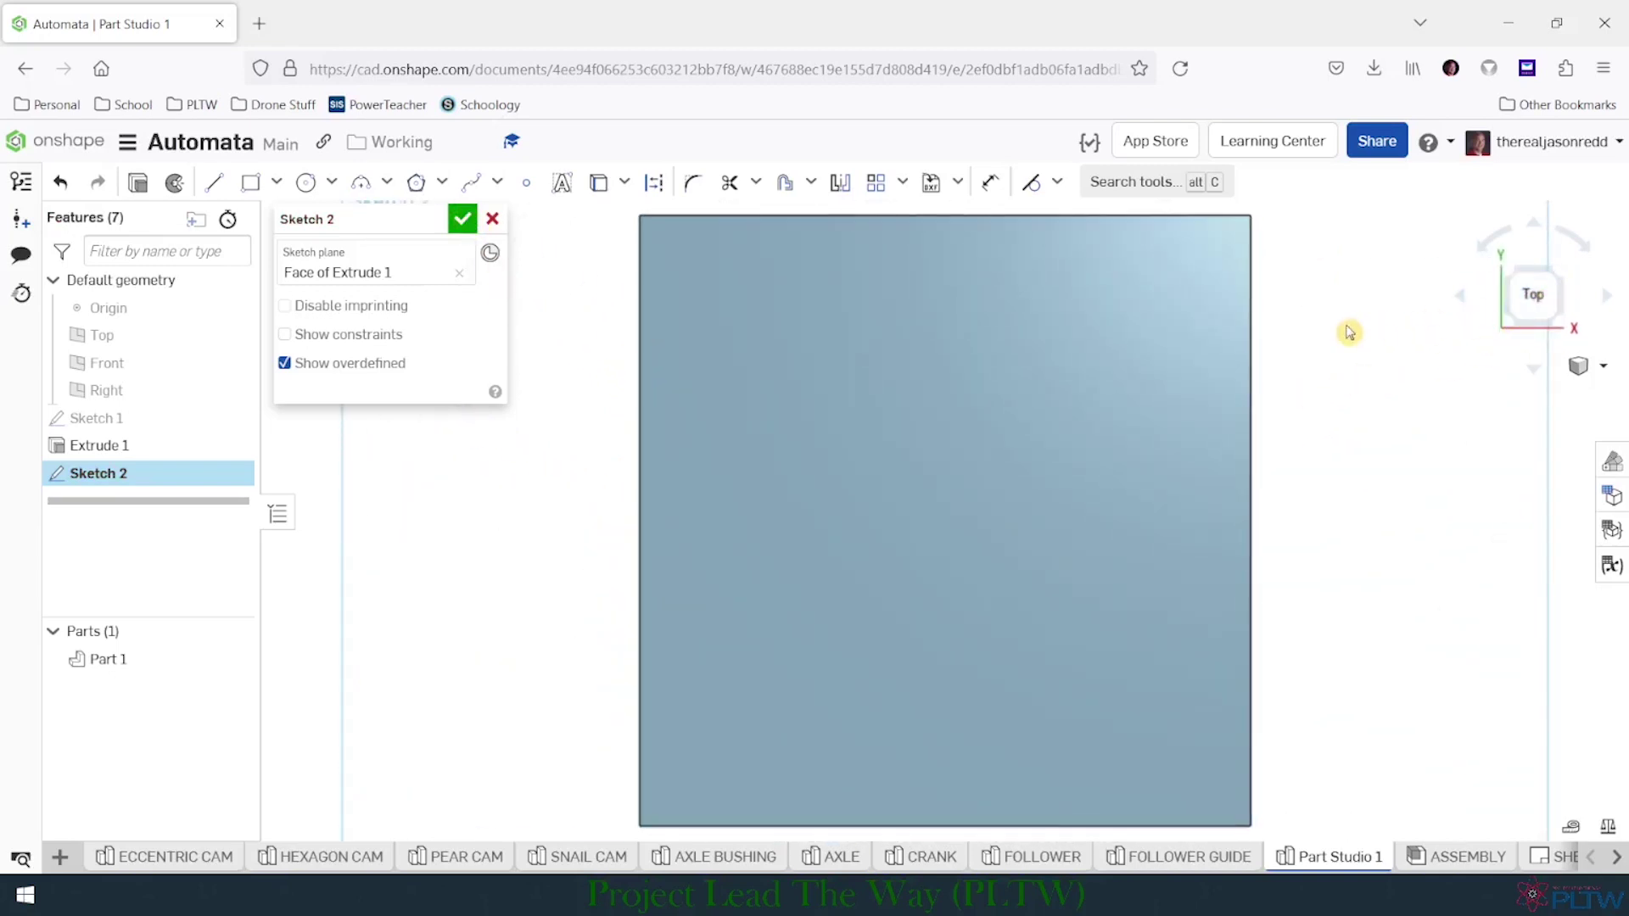
middle_click_drag(1326, 354, 1178, 393)
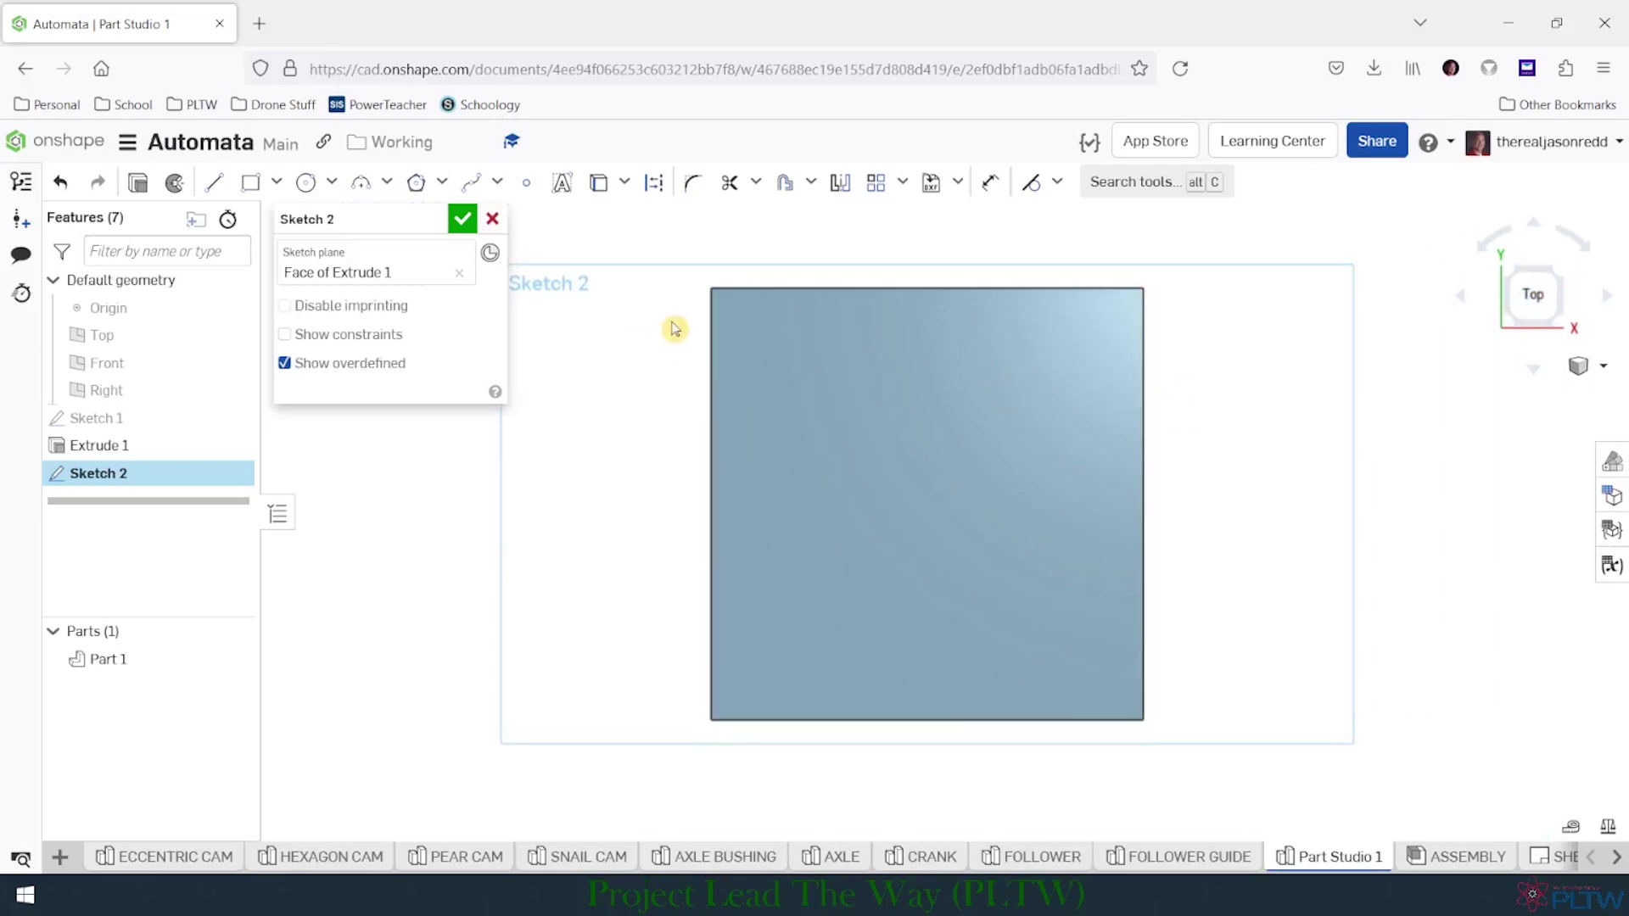
left_click(652, 181)
left_click(214, 188)
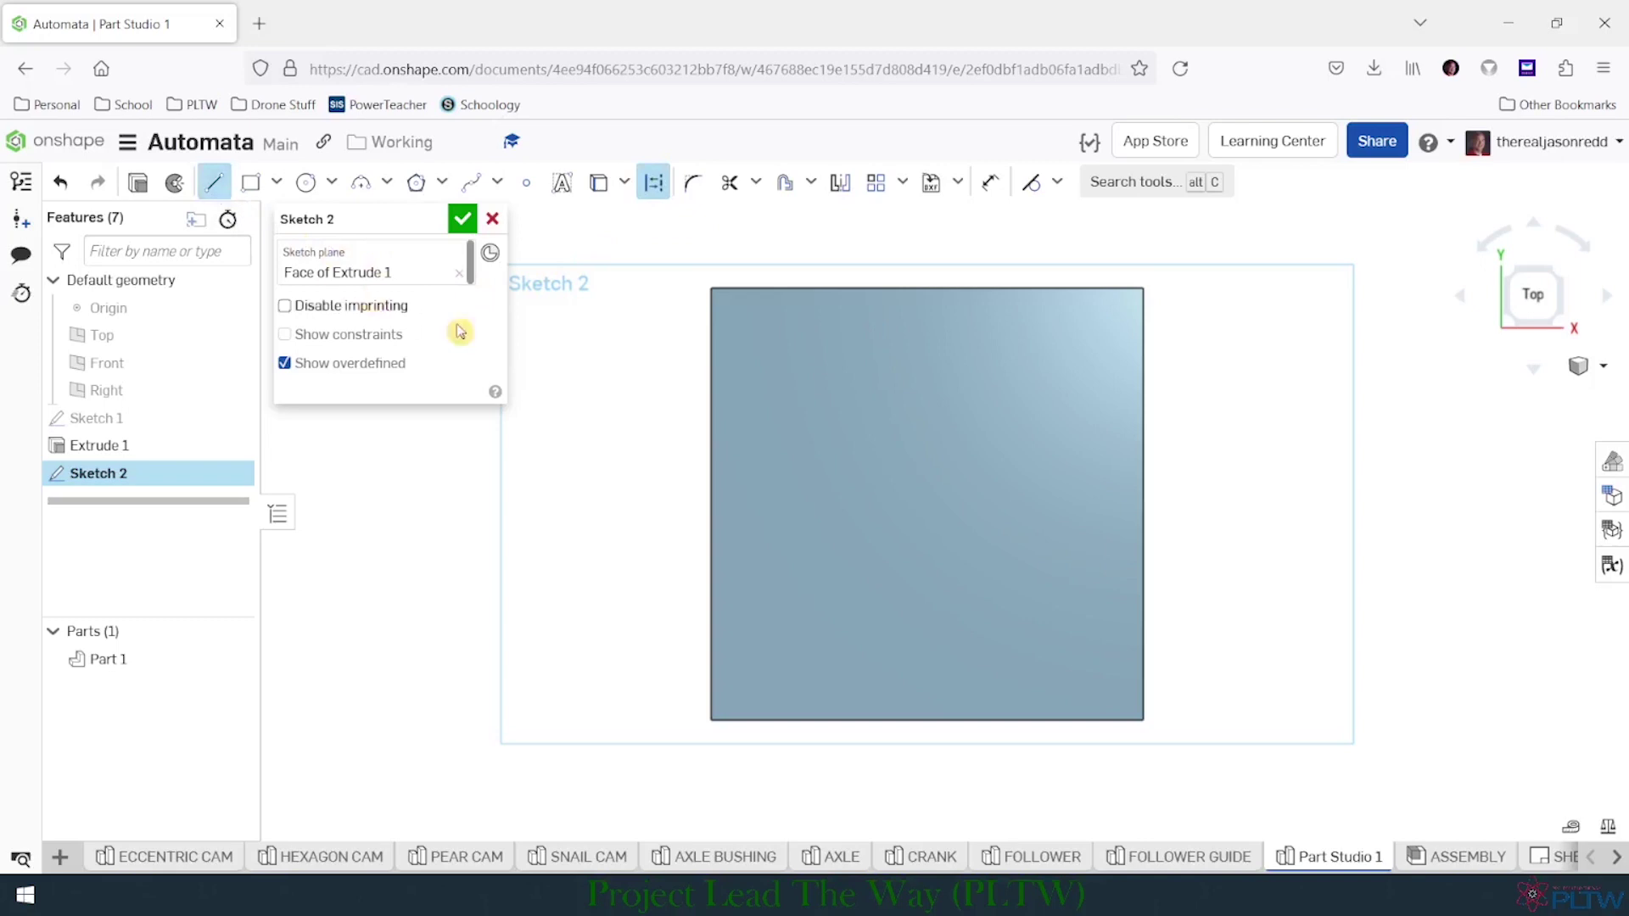
left_click(710, 287)
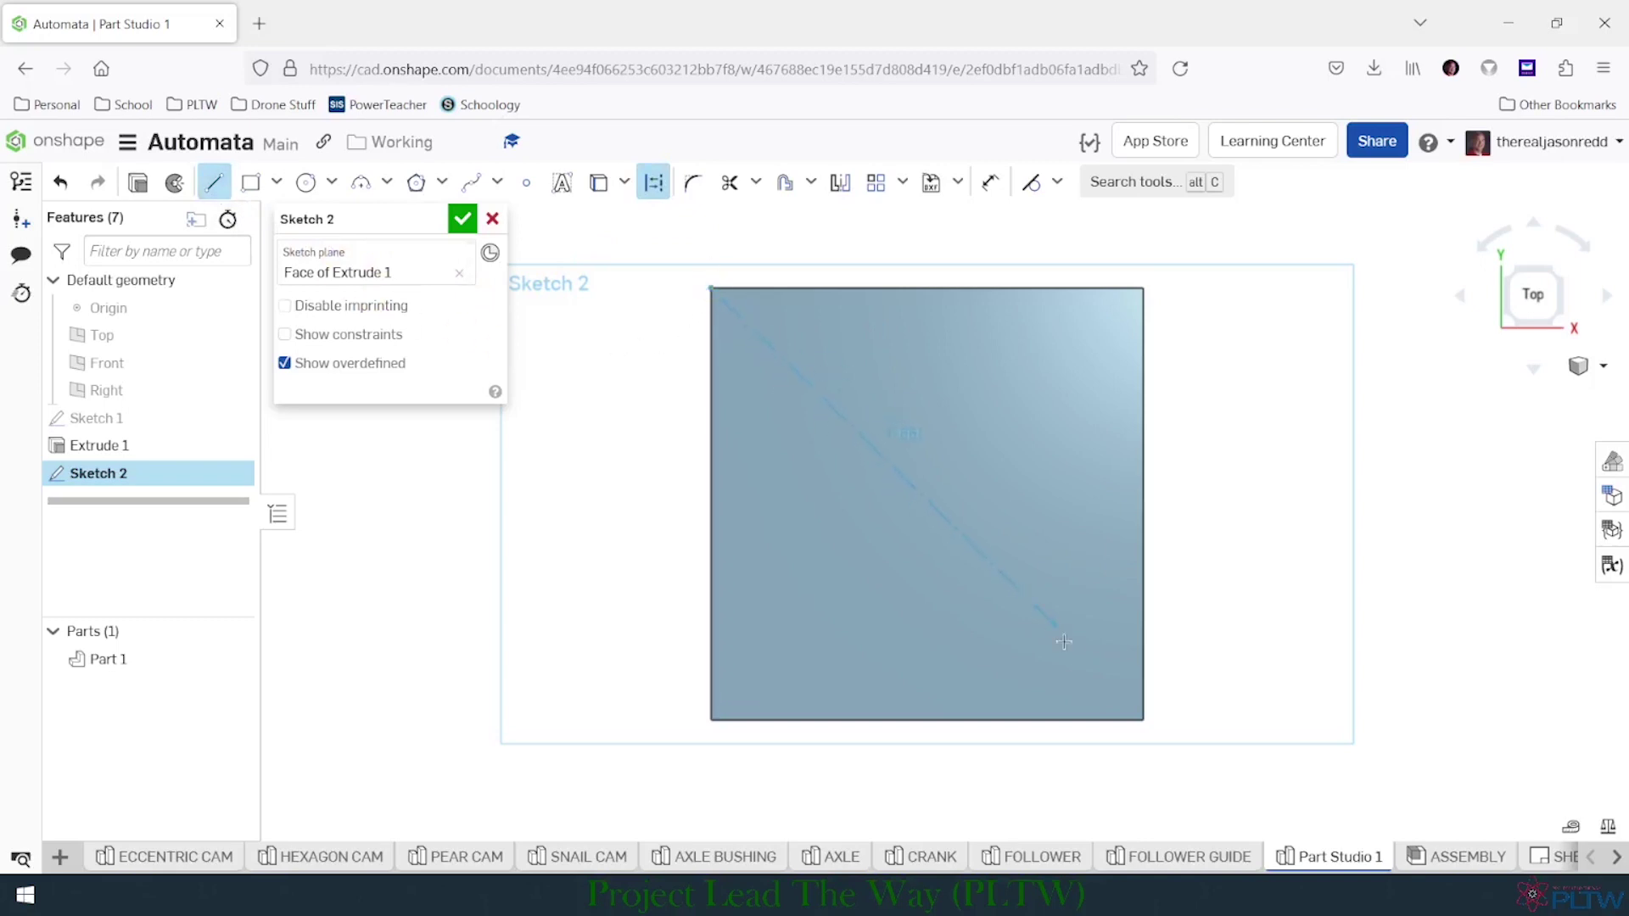
left_click(1143, 720)
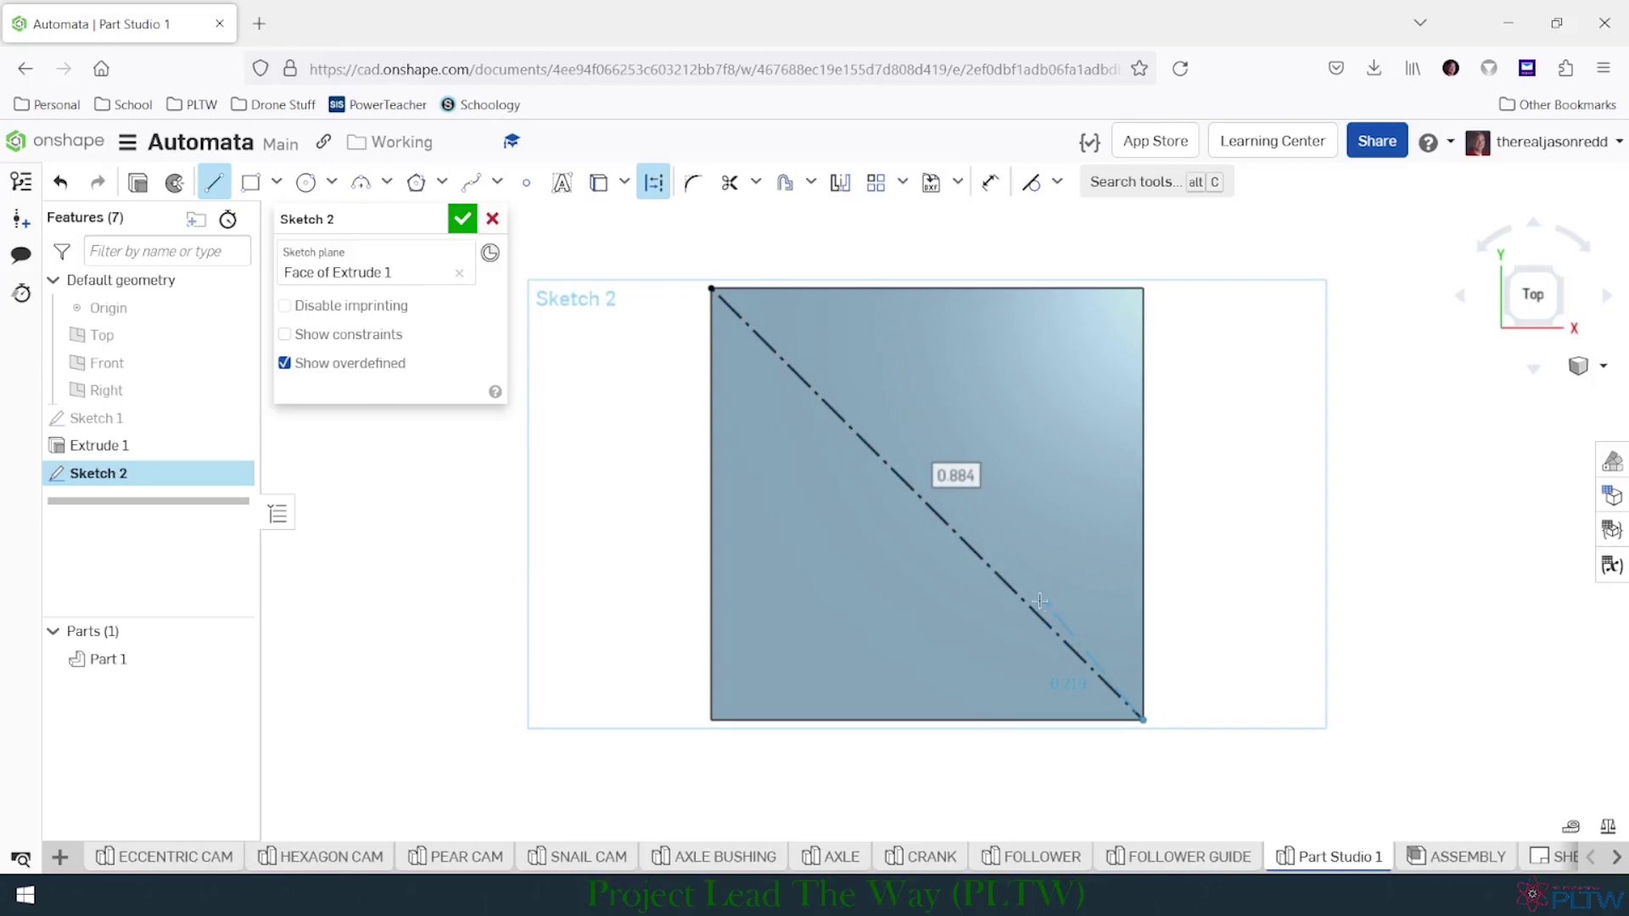
key("Escape")
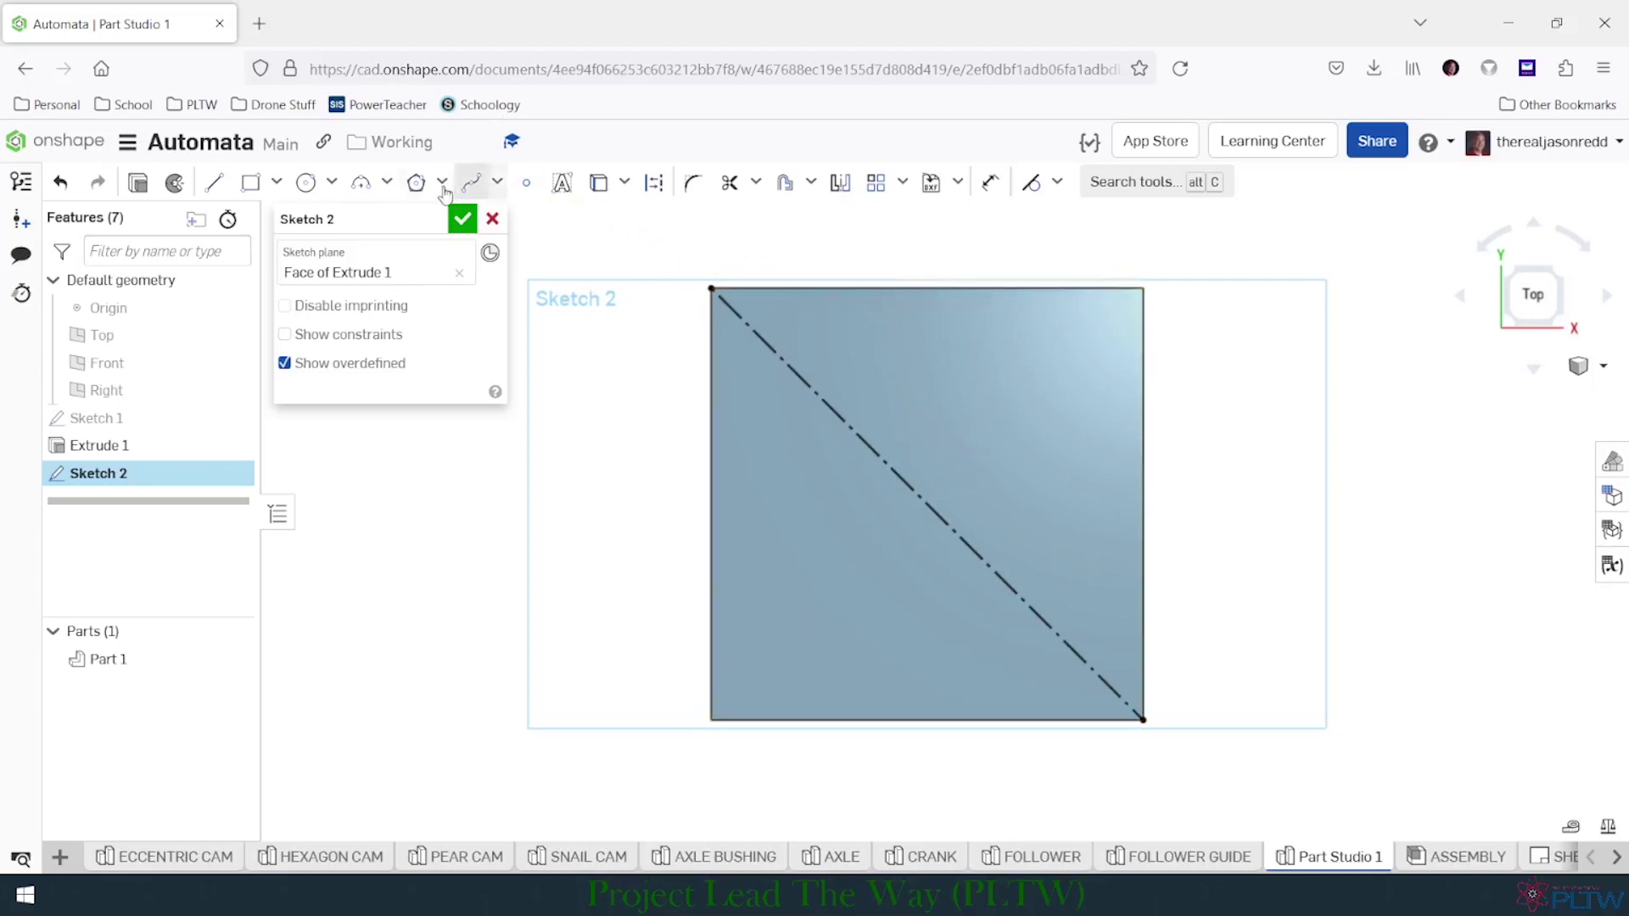
Draw a four-sided polygon around a construction circle about 0.332 in in diameter, centred on the diagonal's midpoint, with its sides parallel to the face edges.
left_click(415, 184)
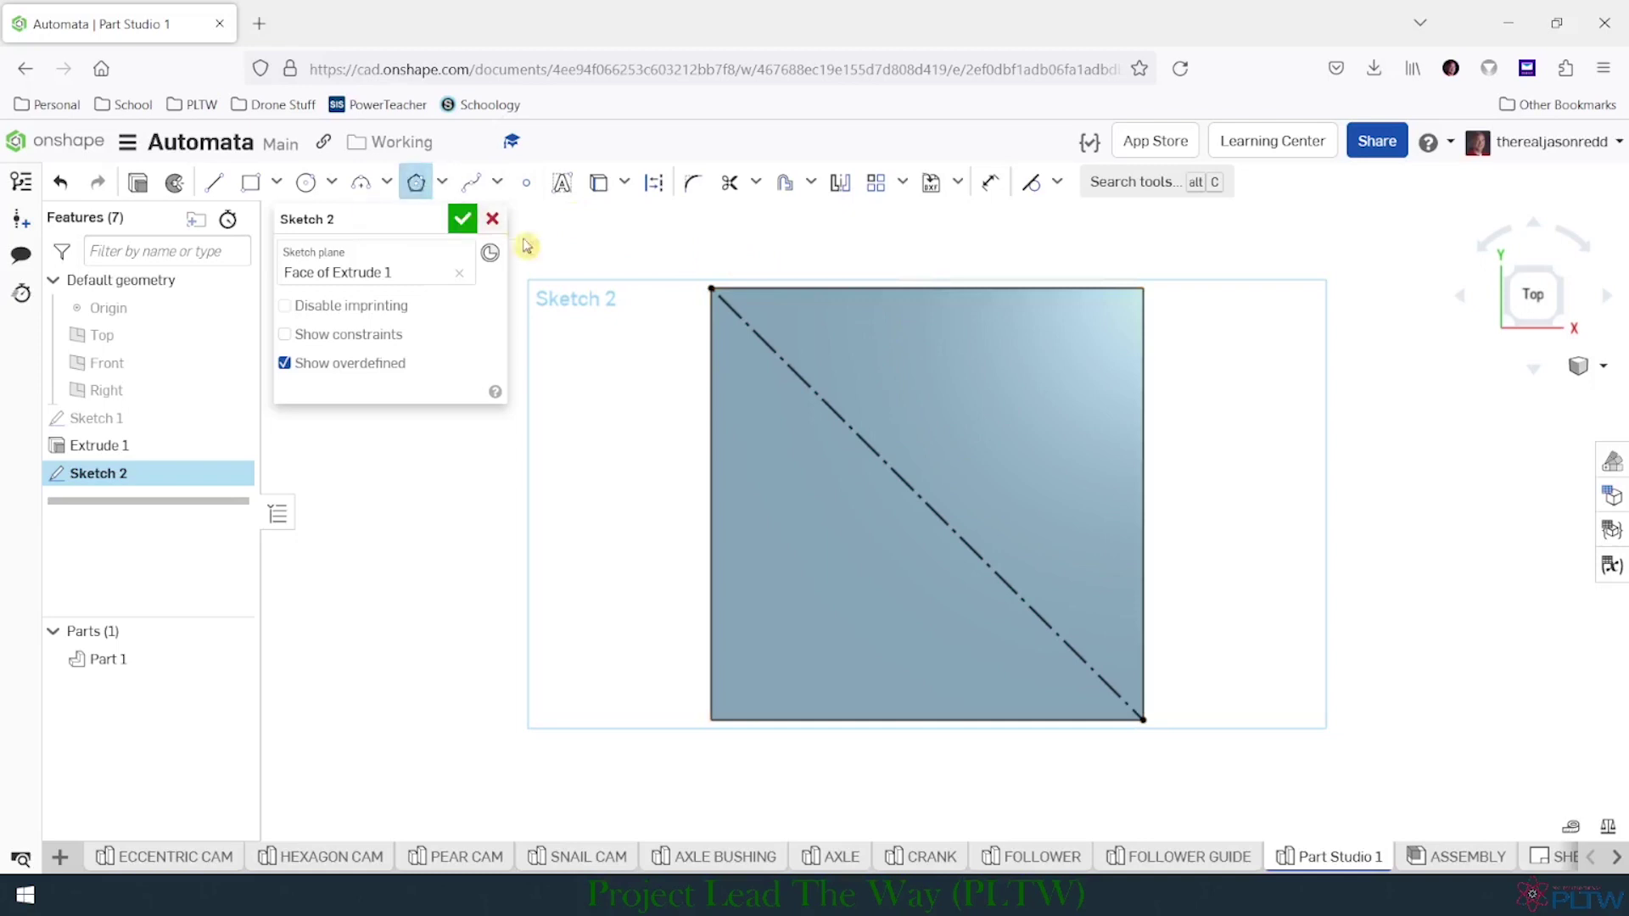
left_click(929, 504)
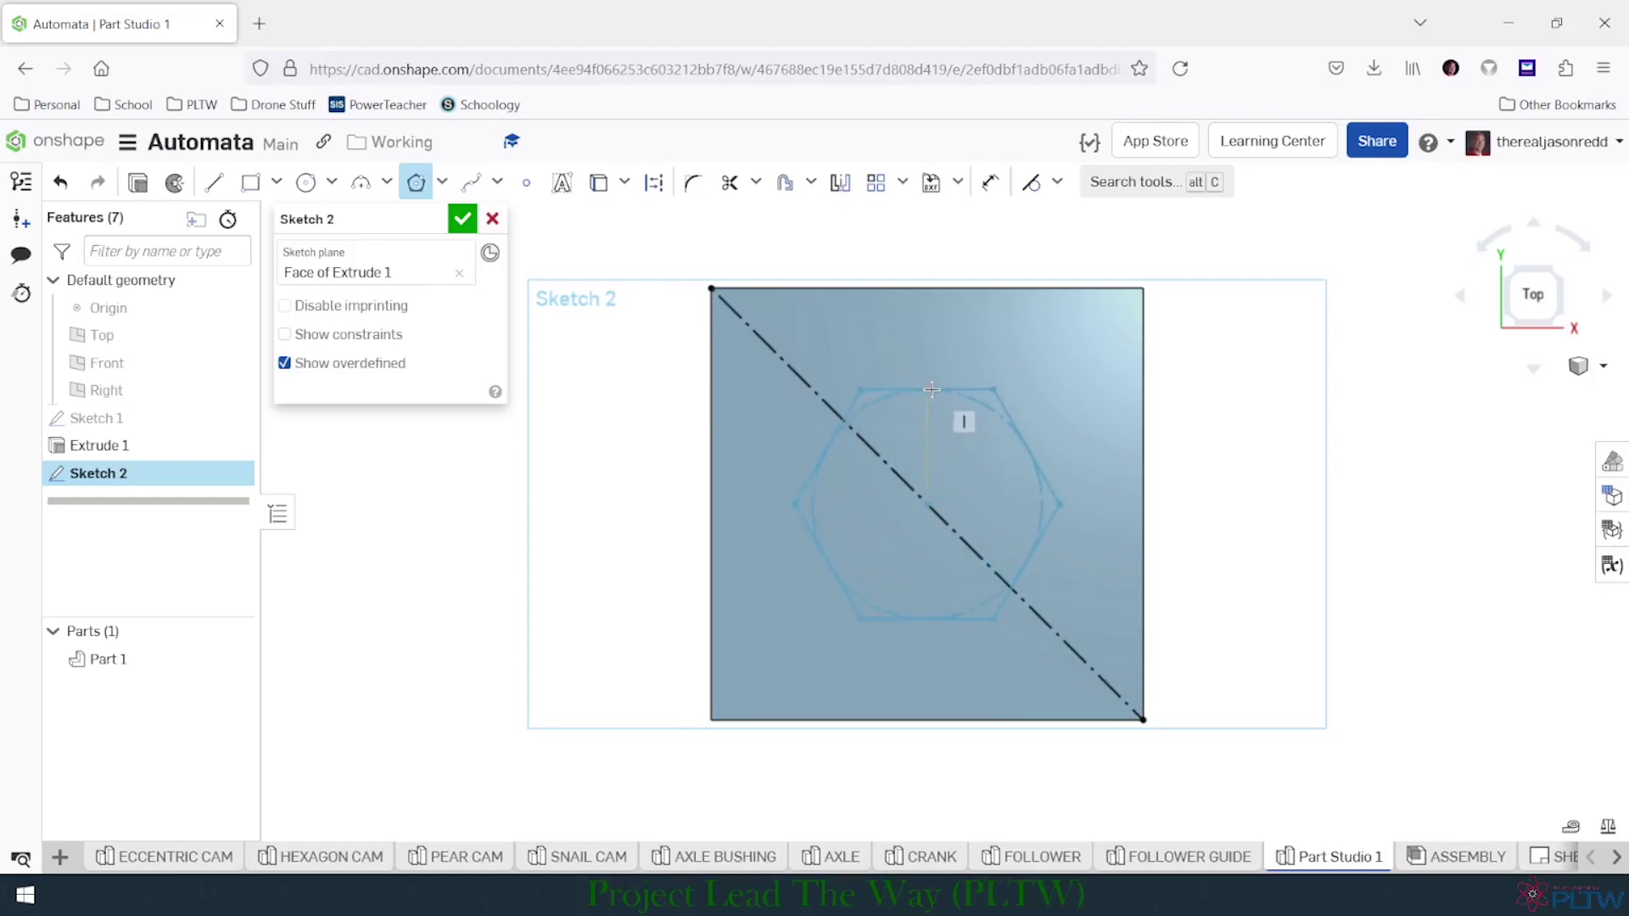
left_click(932, 390)
key("Down")
key("Down")
left_click(920, 414)
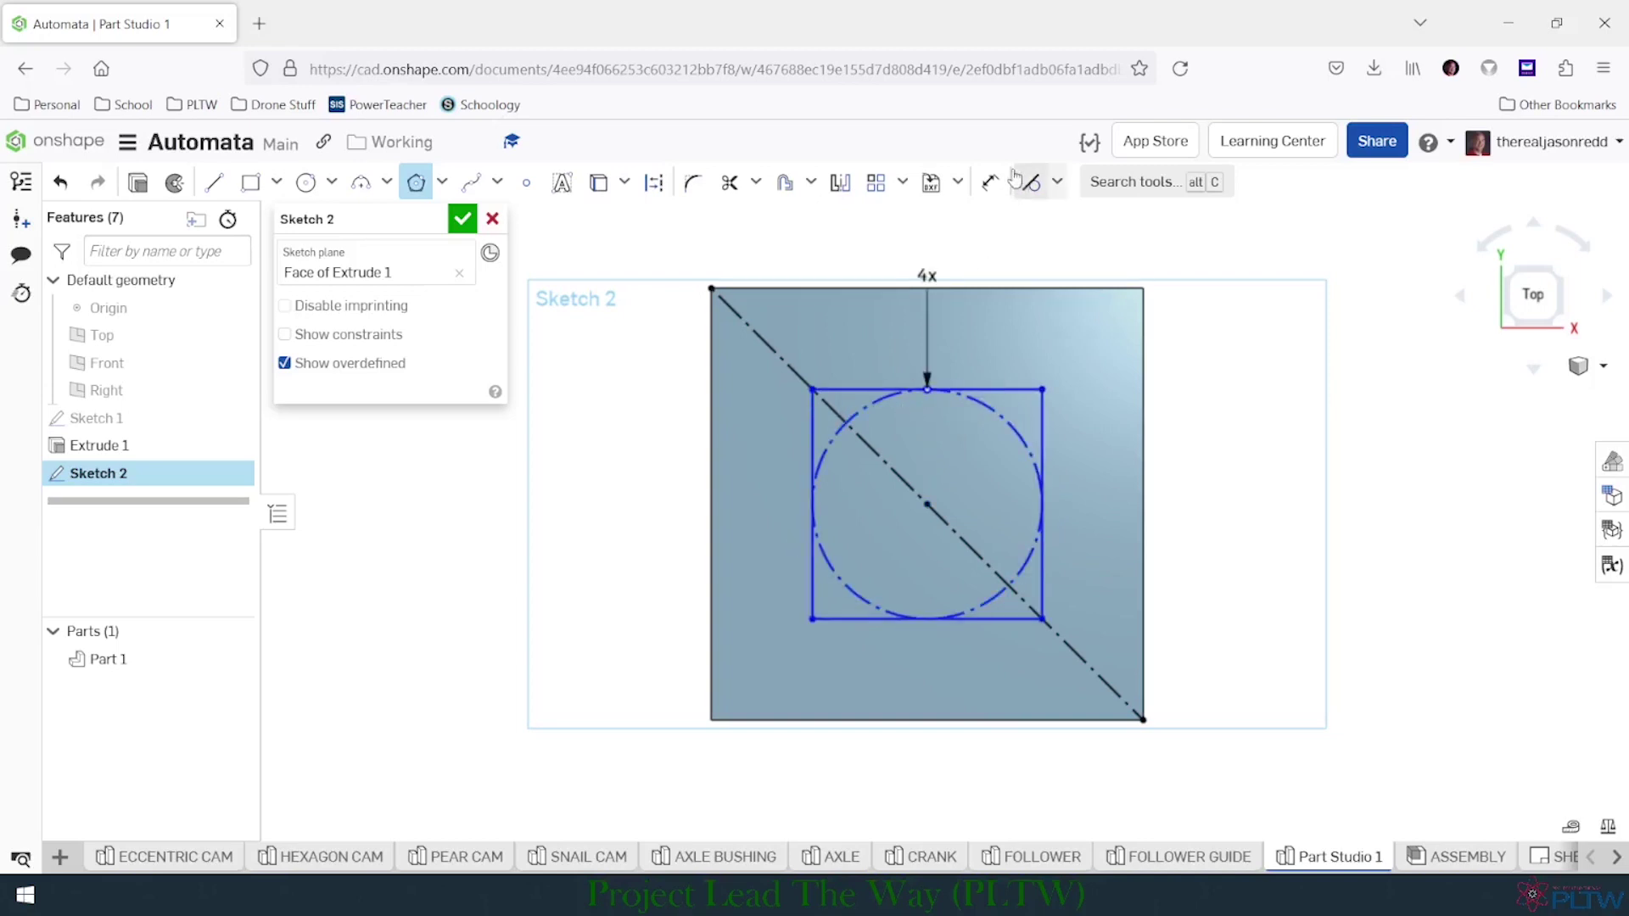
Dimension the diameter of the polygon's inner construction circle as .25 in and accept the sketch.
left_click(990, 181)
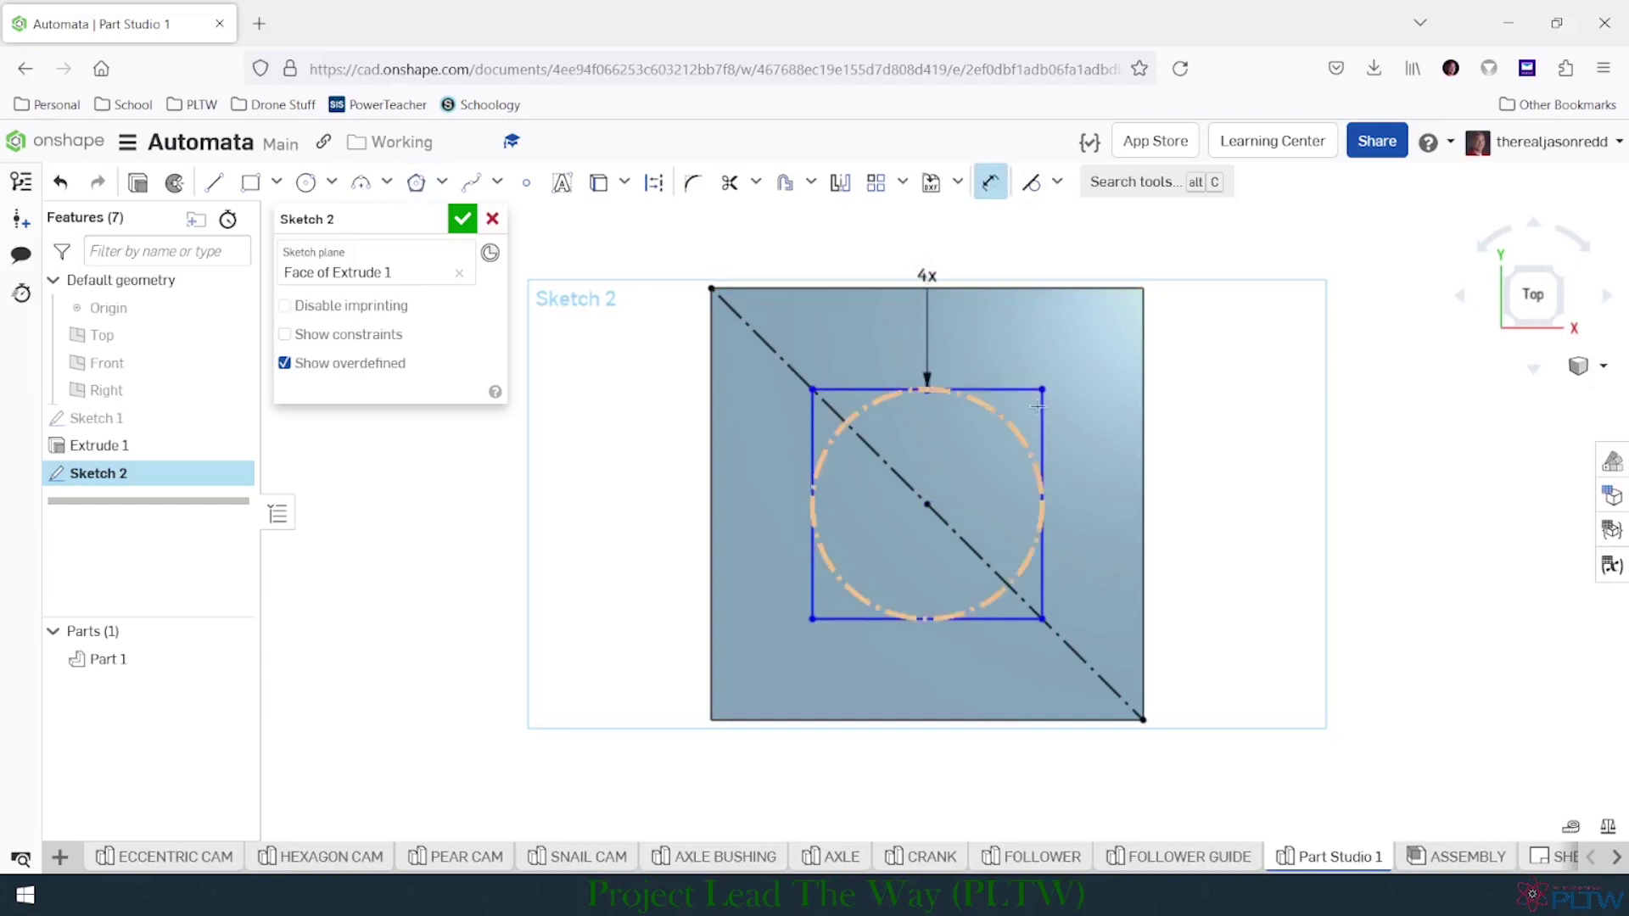
left_click(1006, 414)
left_click(1207, 370)
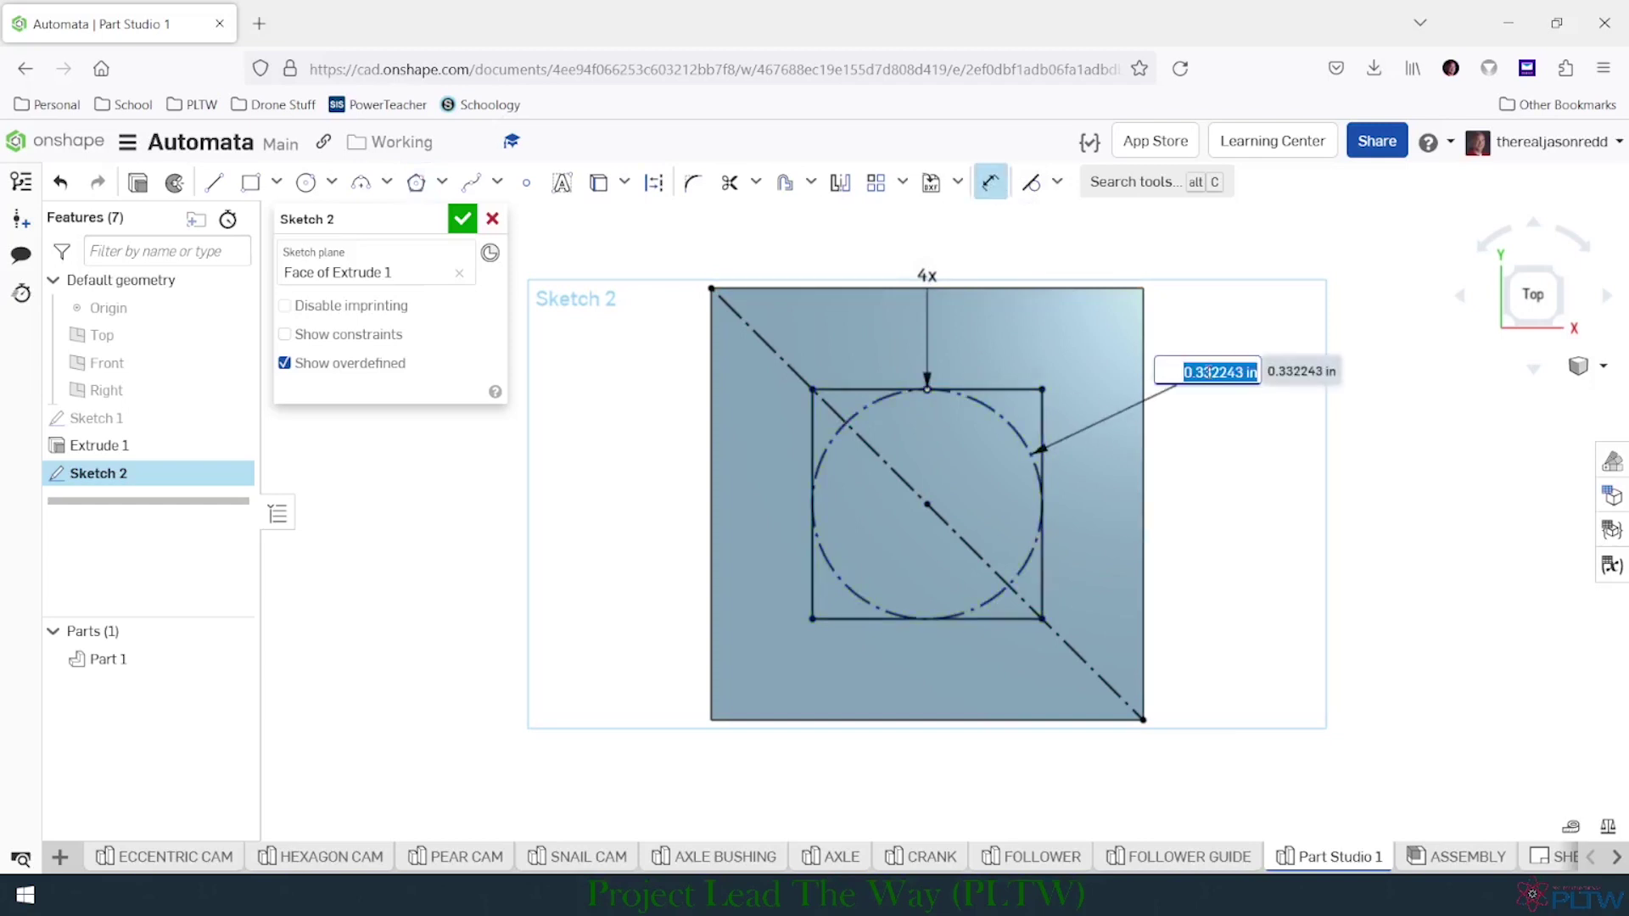
type(".25")
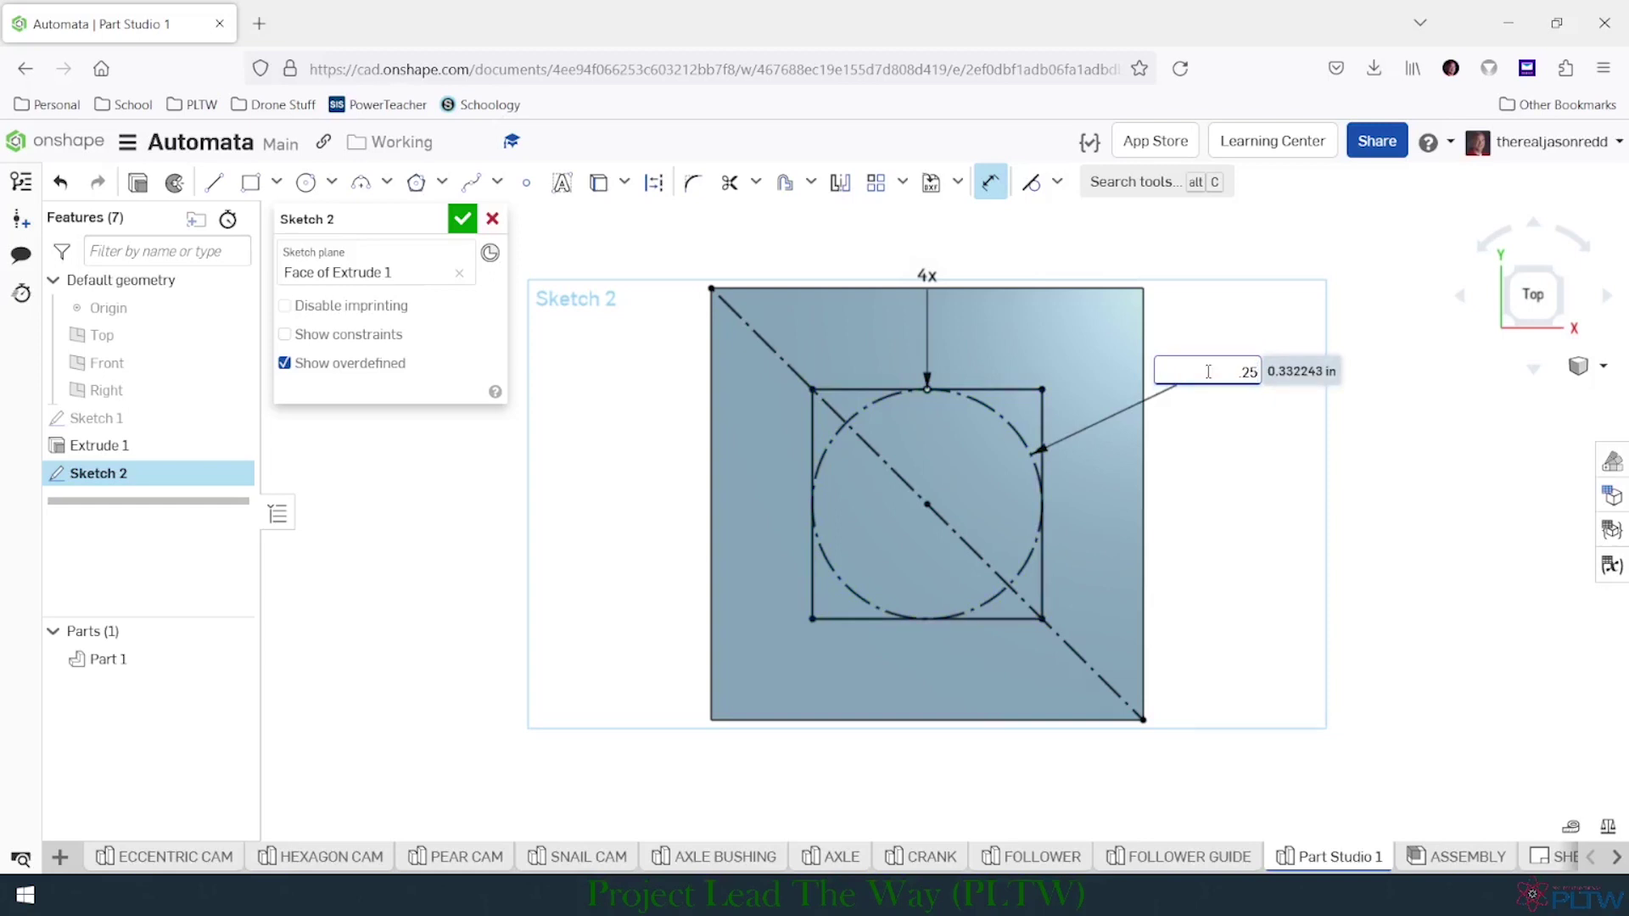
key("Return")
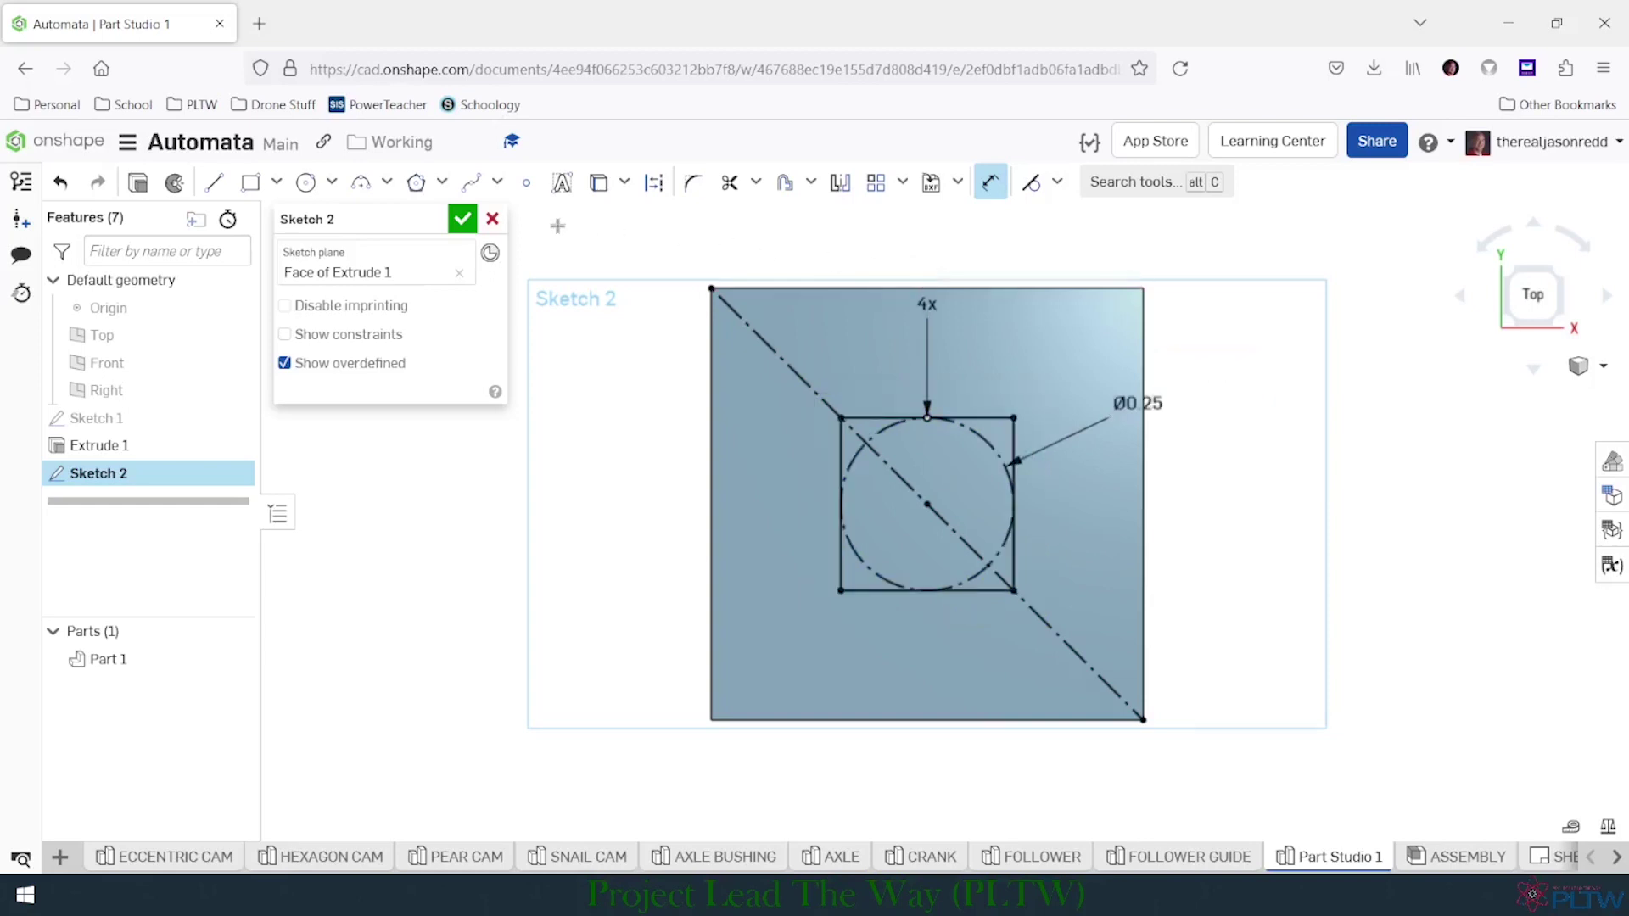
left_click(462, 219)
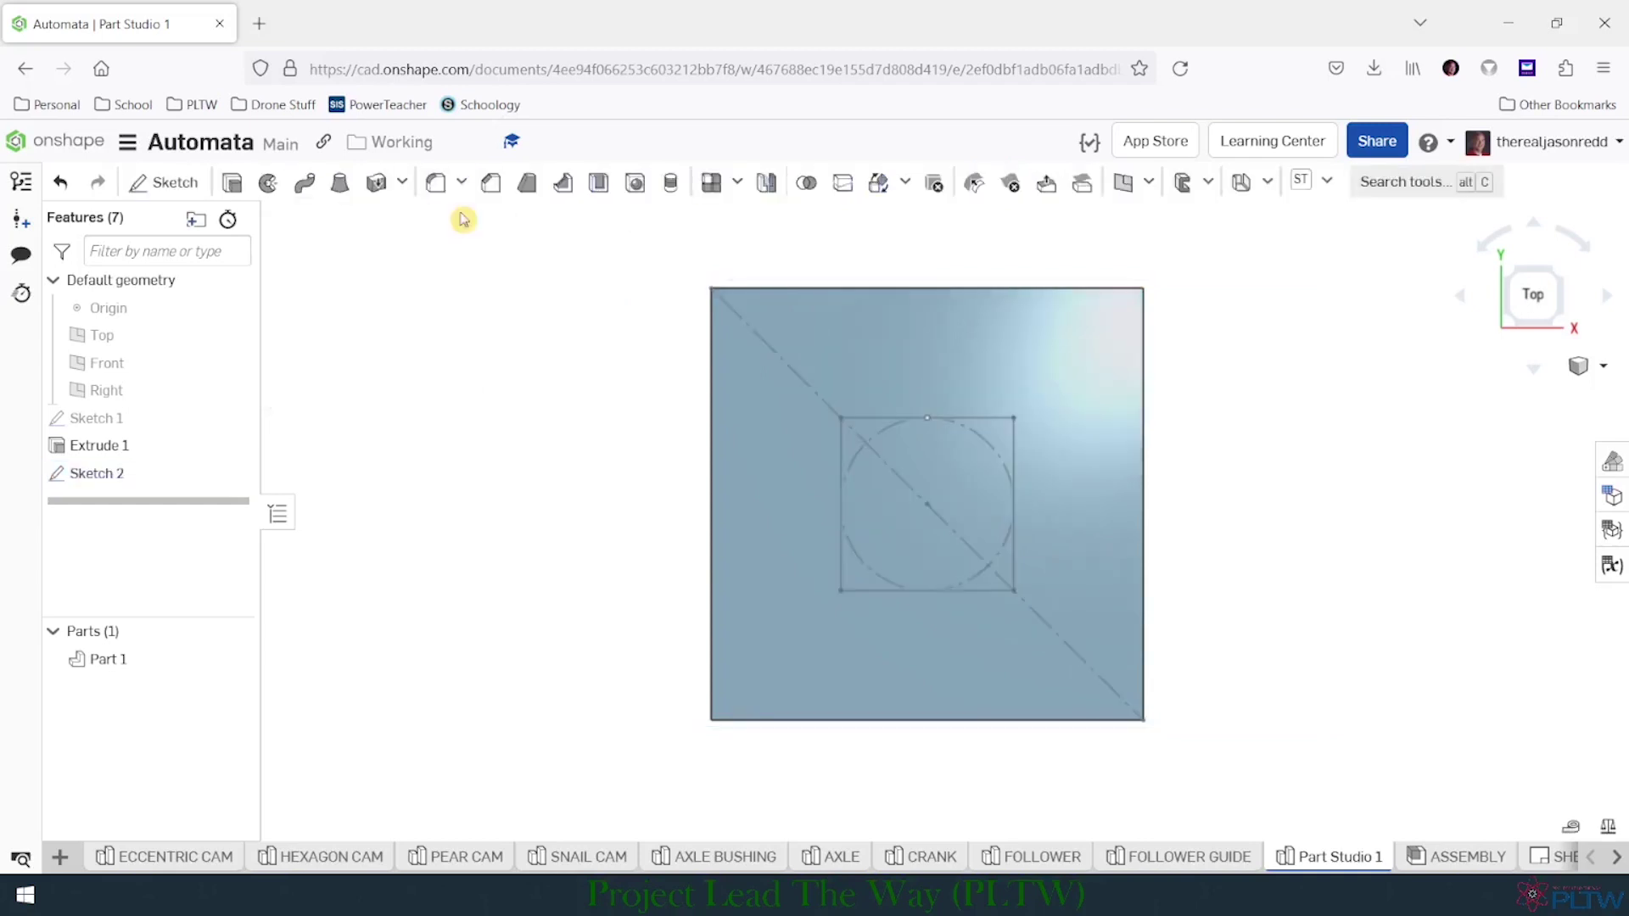
Cut the sketched square into the solid's flat top with a Remove extrude to a blind depth of .1875 in.
left_click(1603, 370)
left_click(1539, 396)
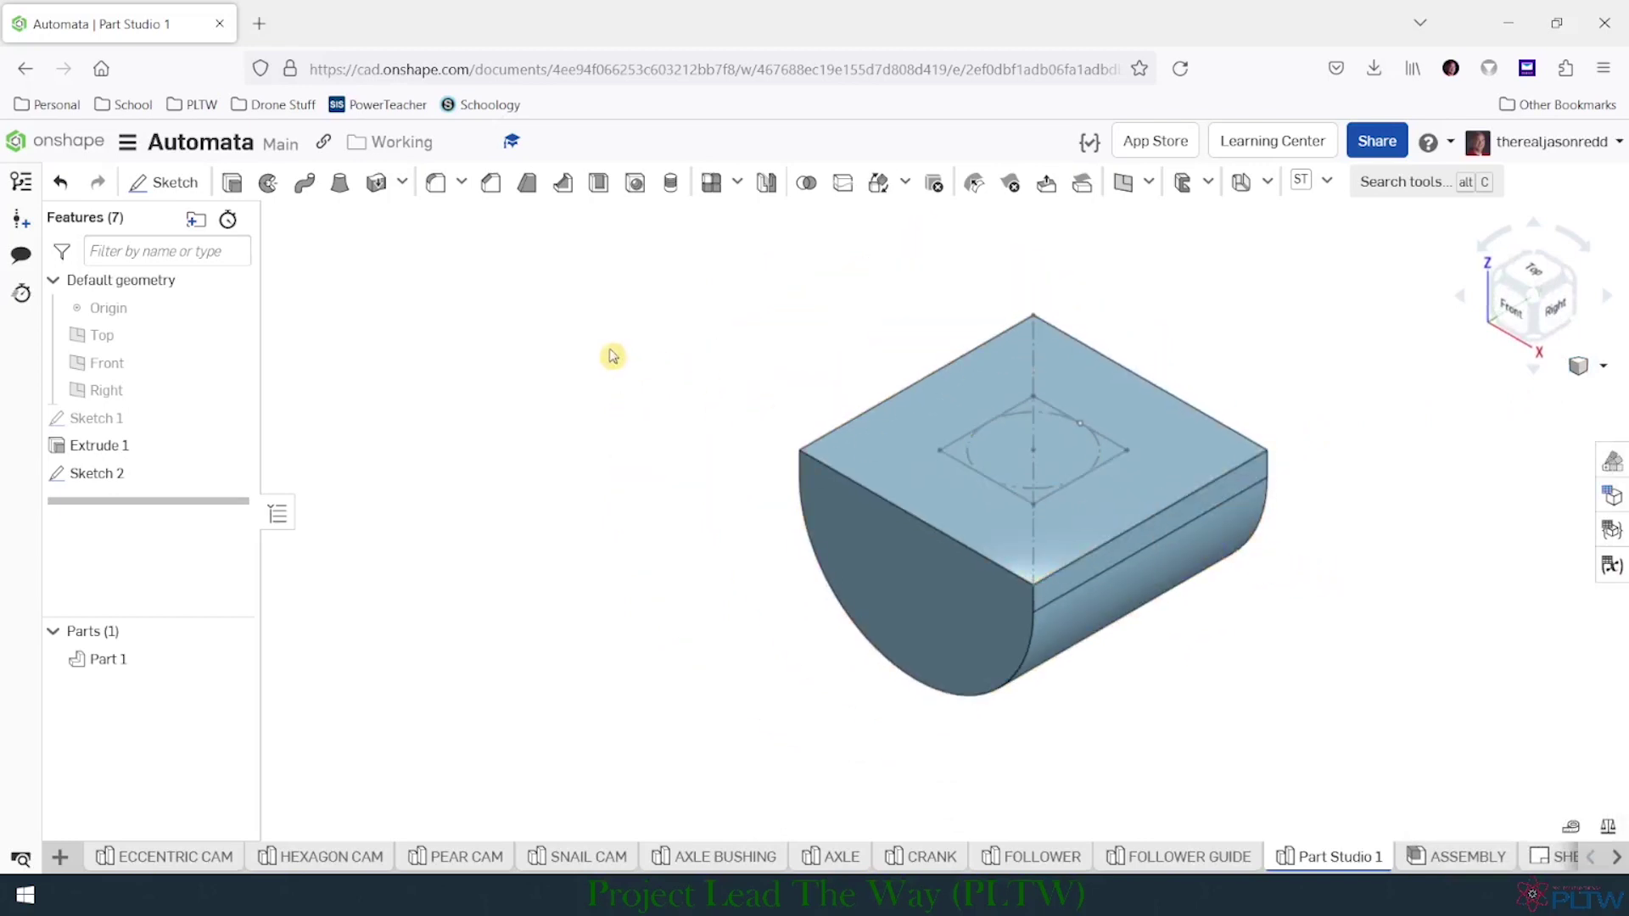
left_click(230, 183)
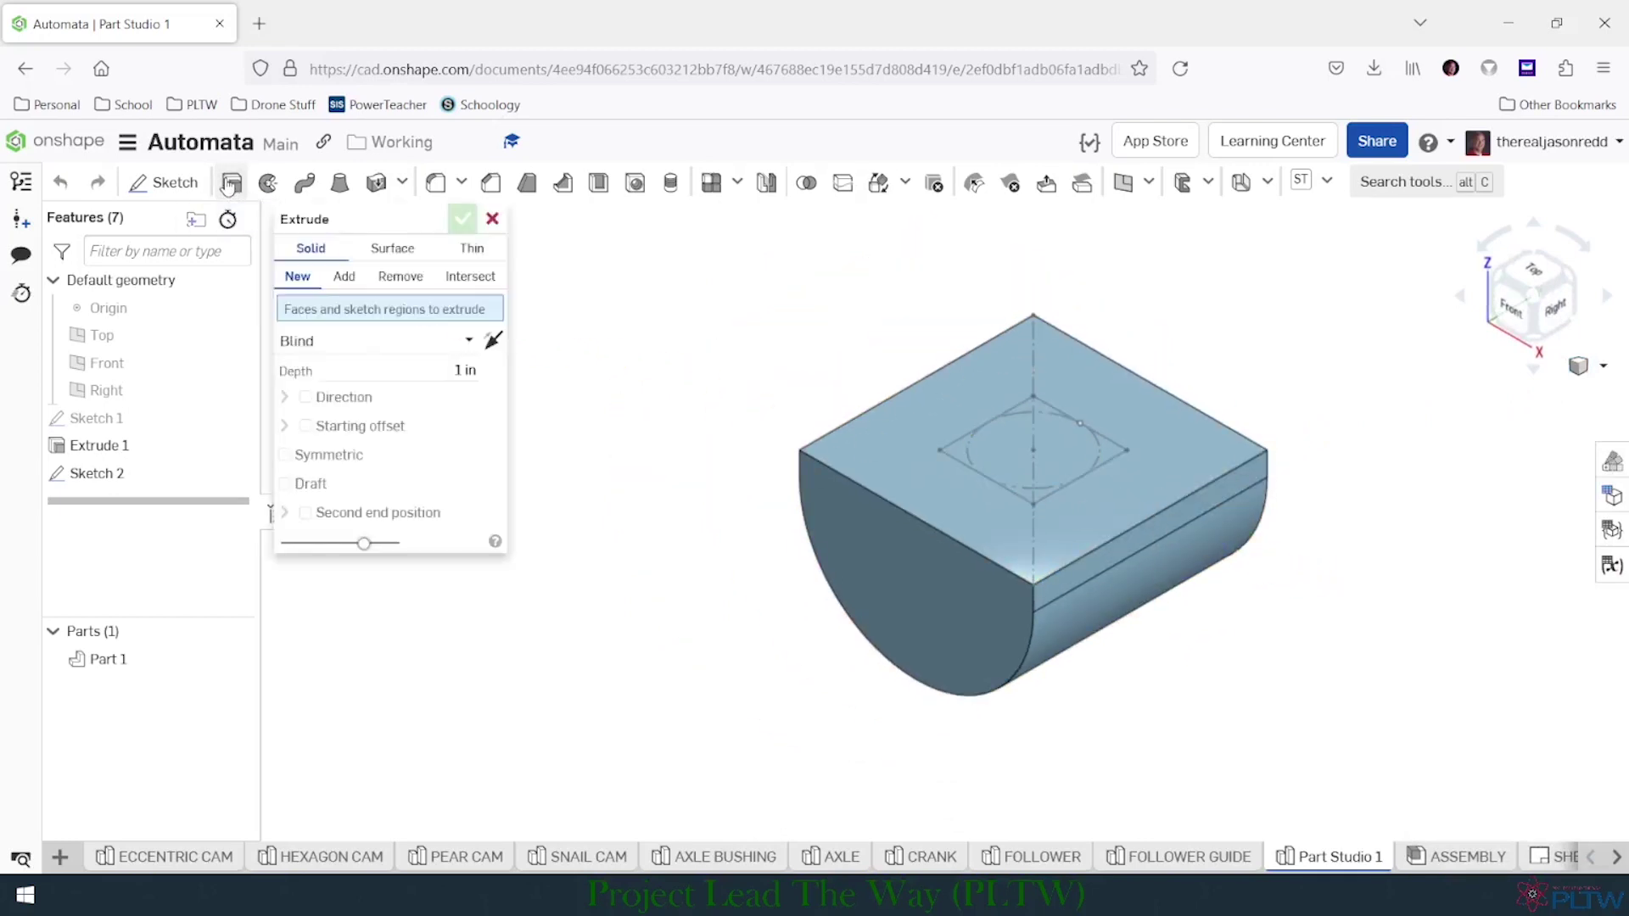
left_click(1042, 416)
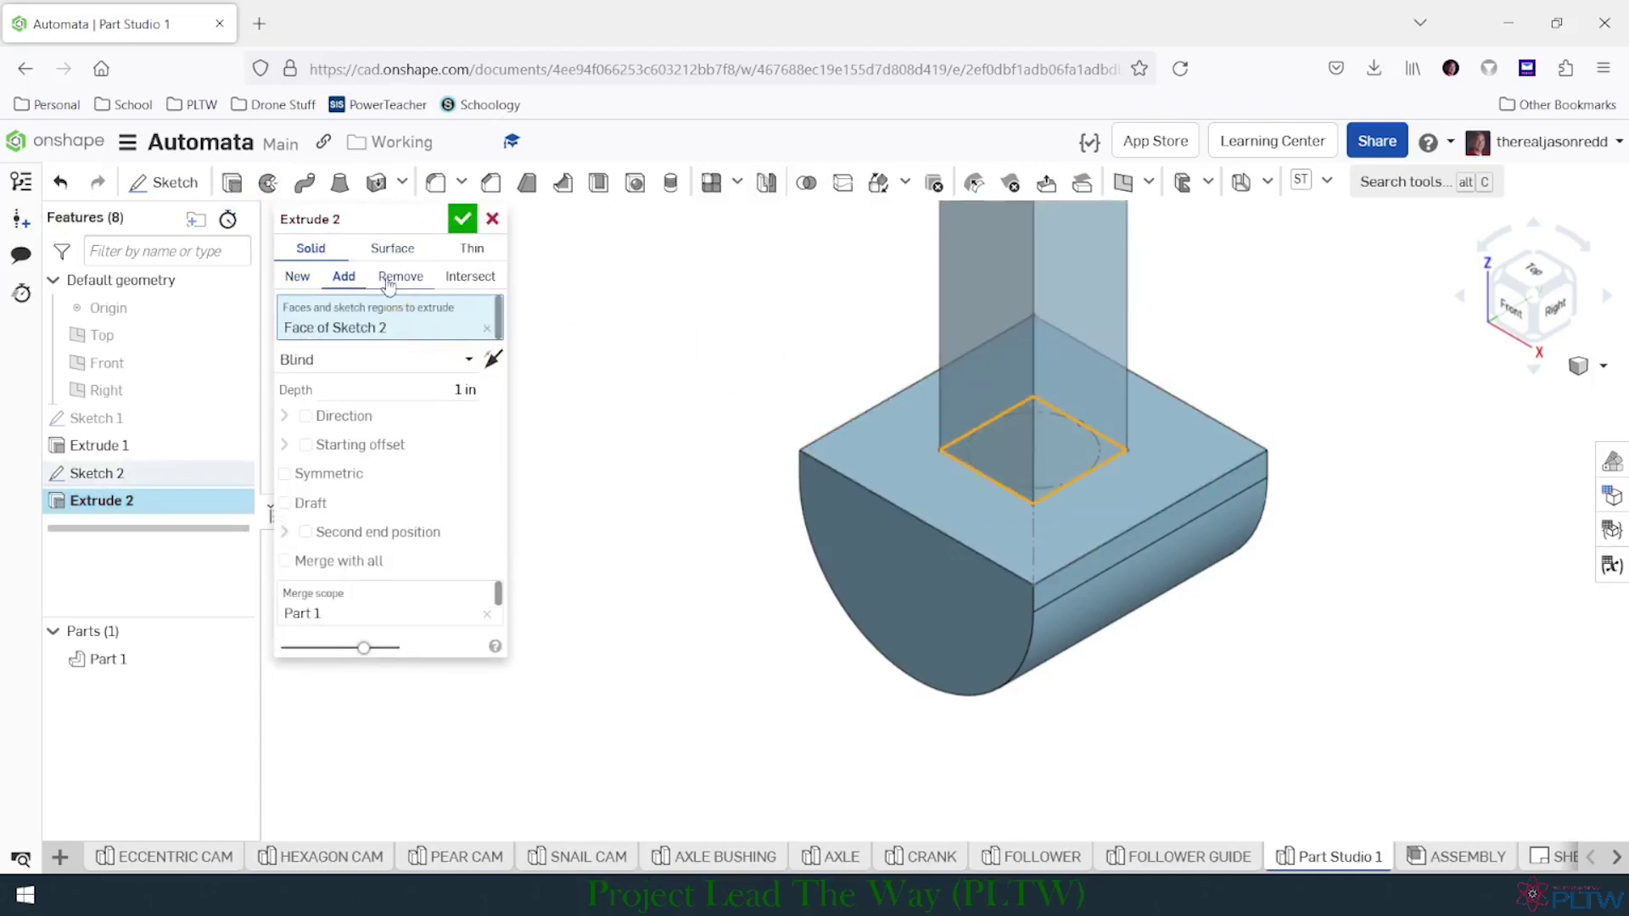
left_click(422, 285)
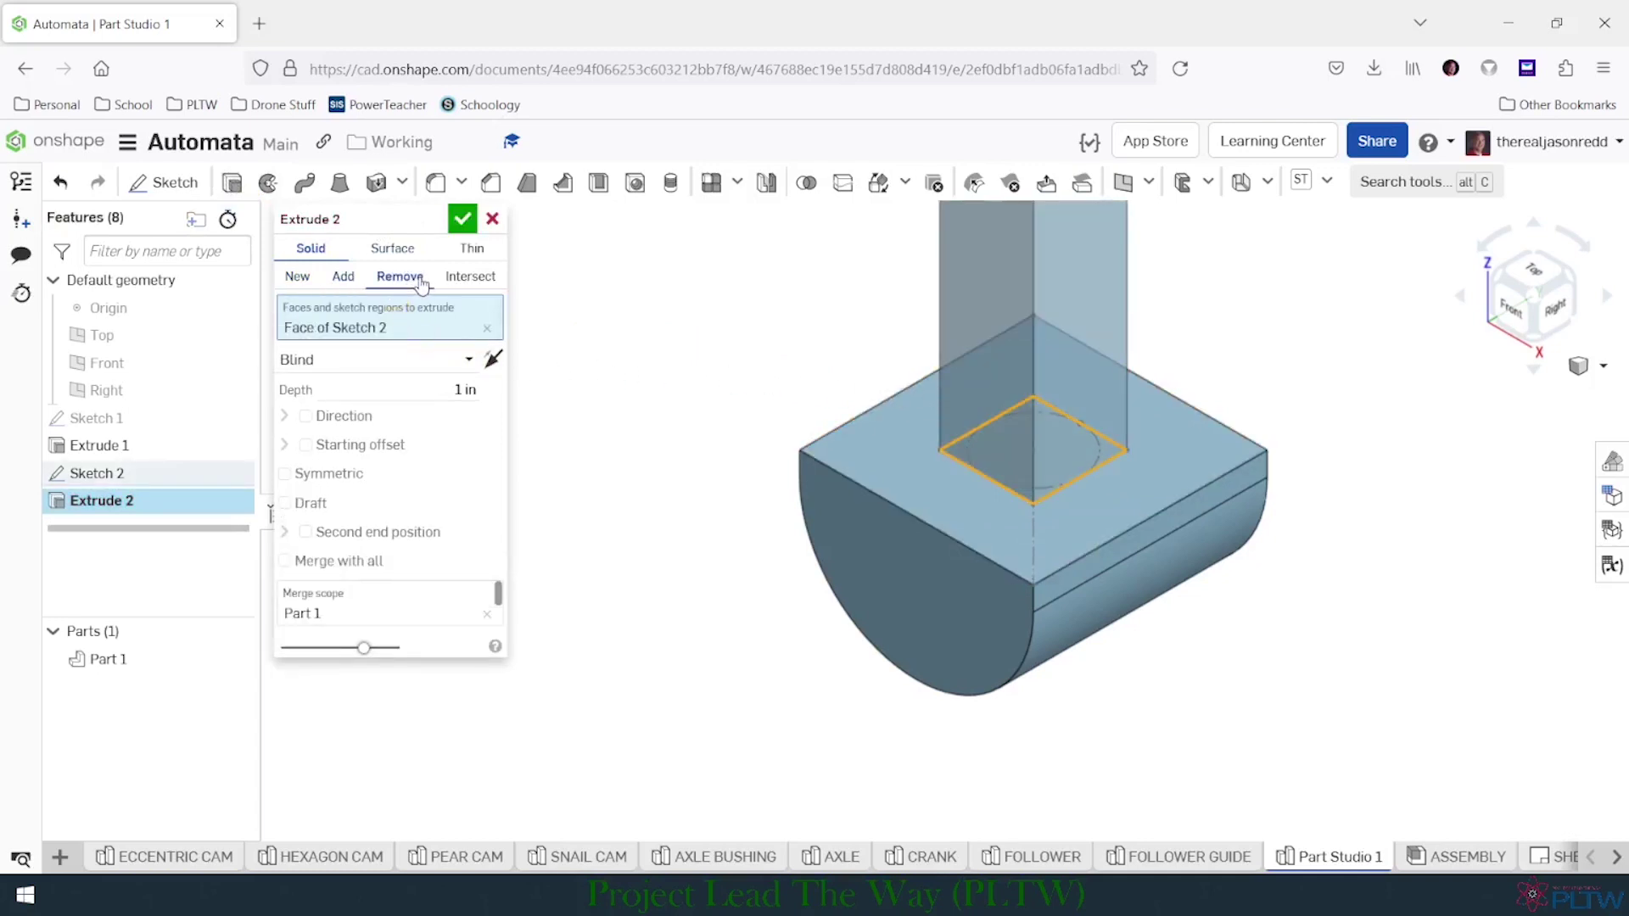
left_click(426, 391)
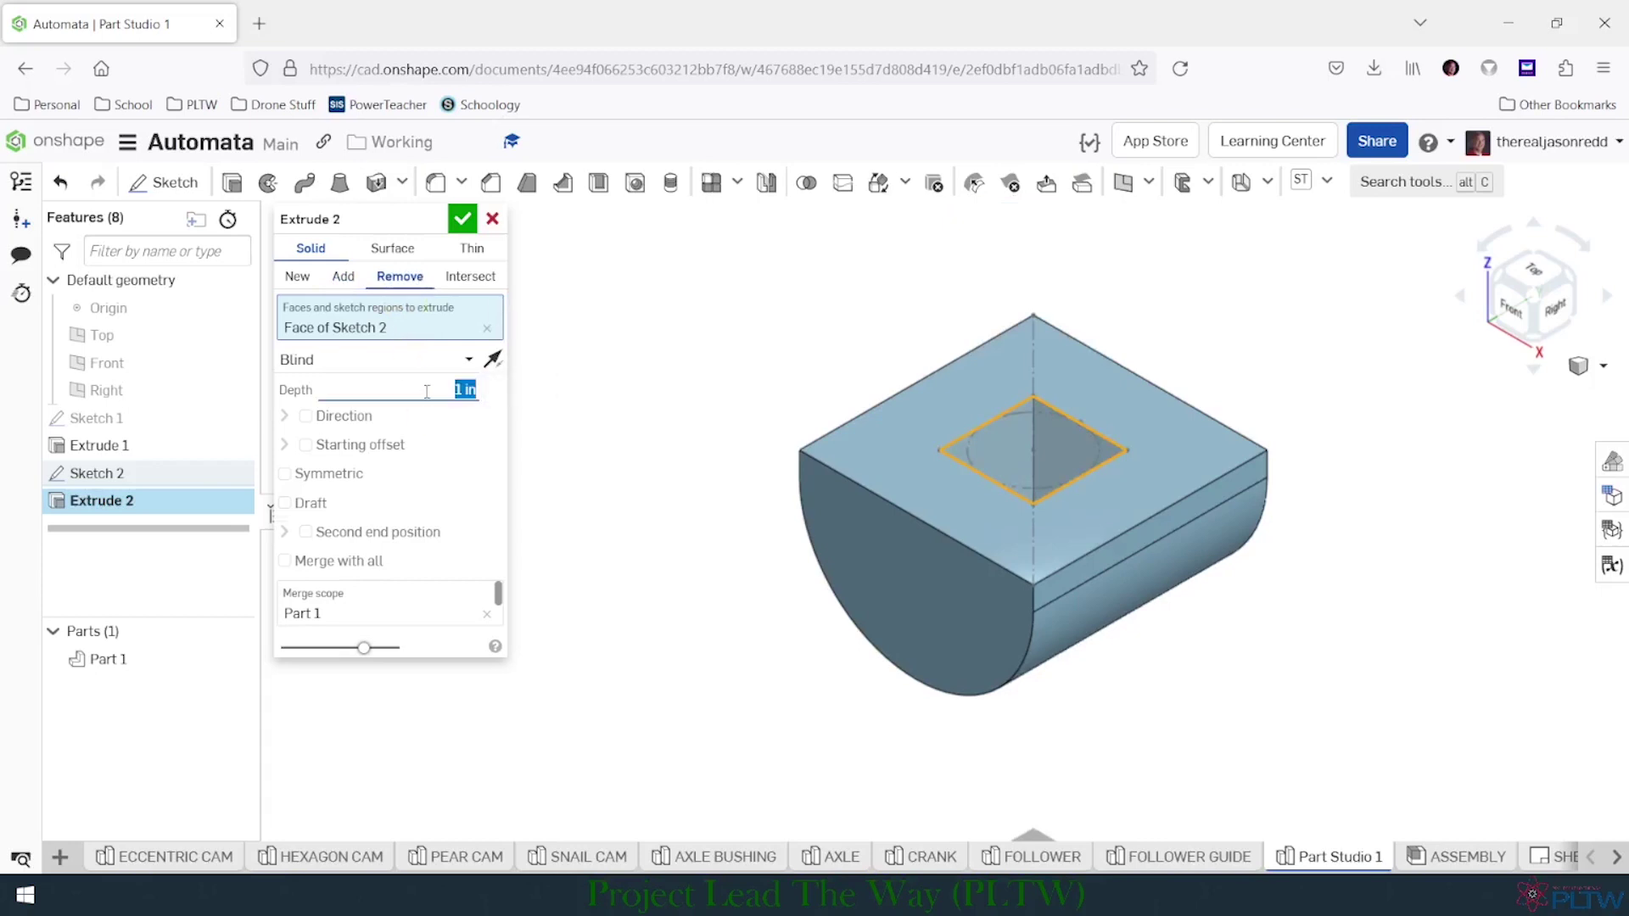
key("BackSpace")
type(".1875")
key("Return")
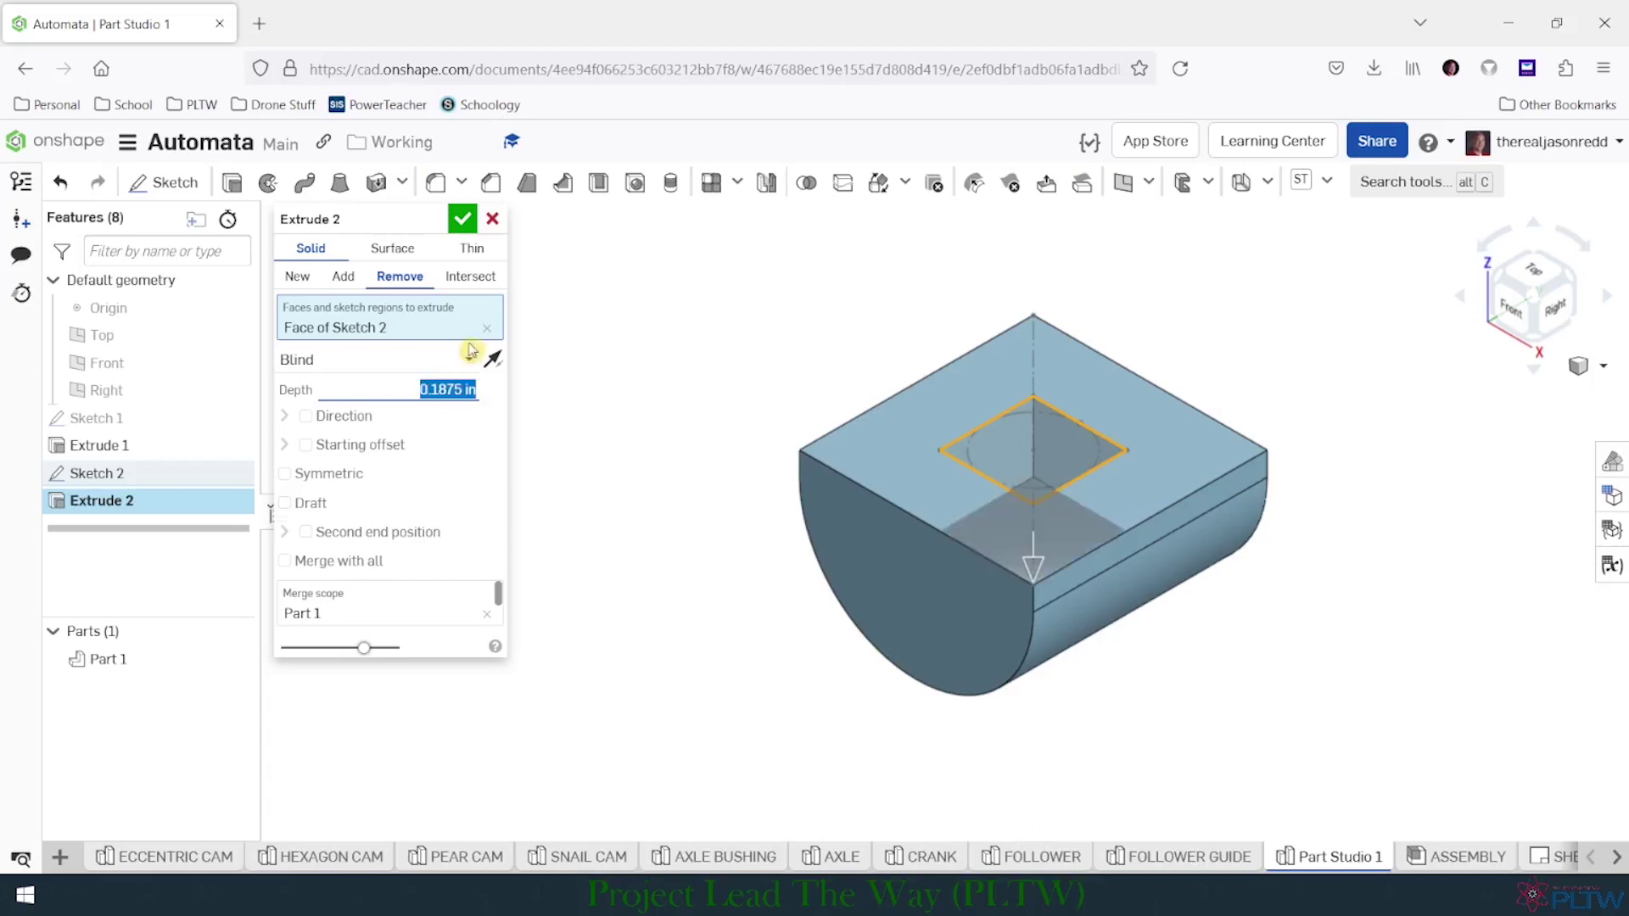
left_click(464, 221)
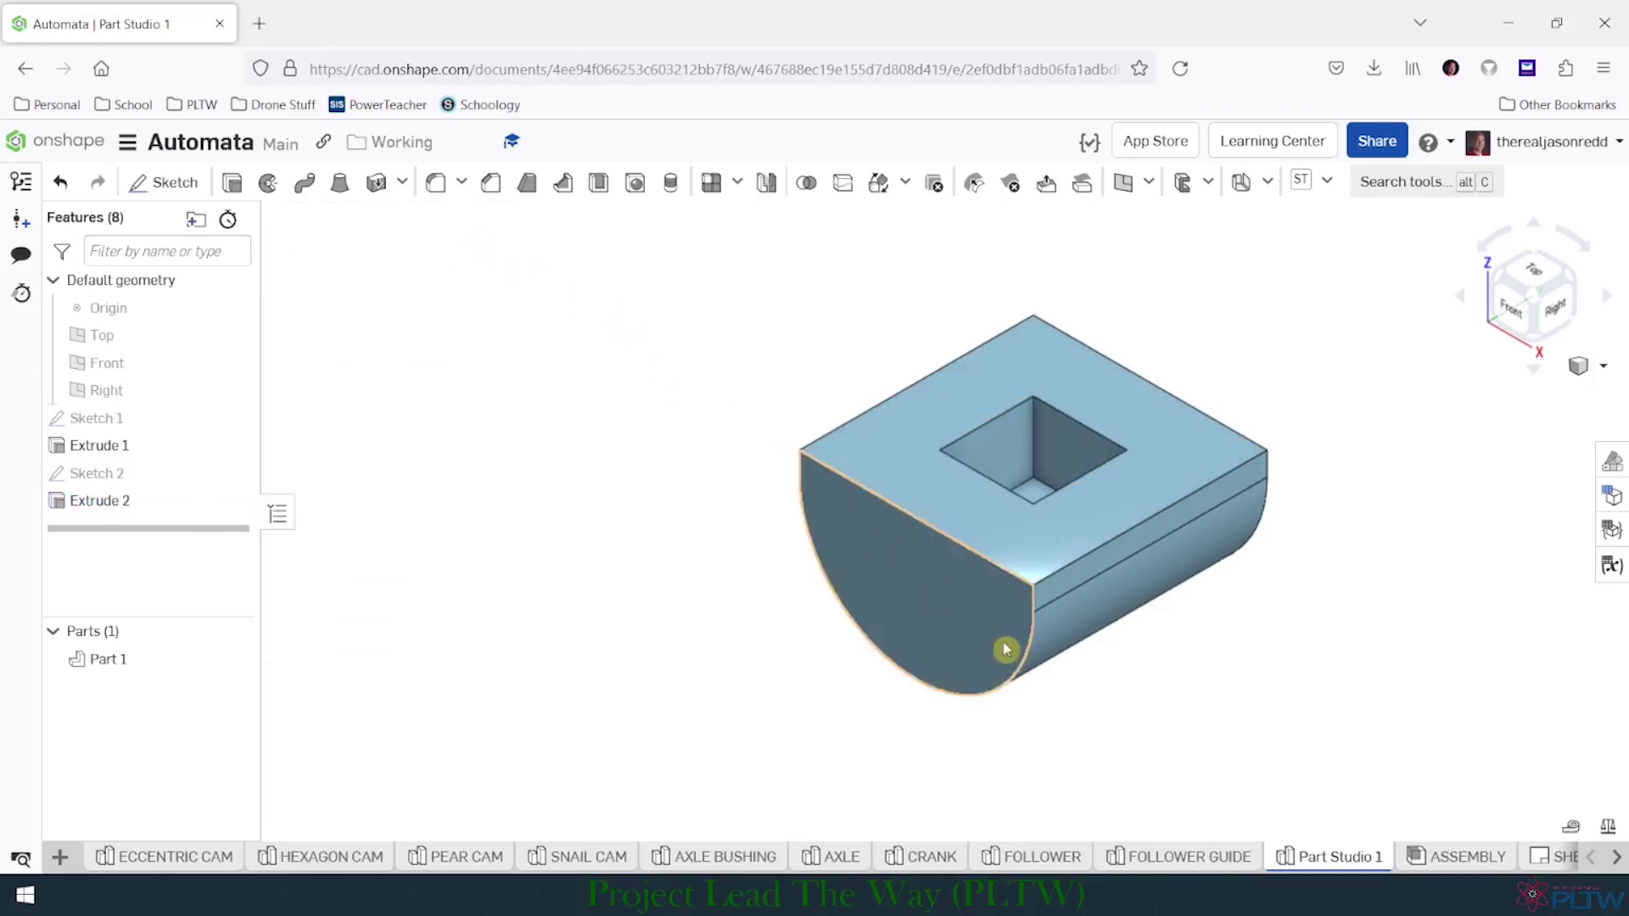
Rename the Part Studio 1 tab as ROLLER and copy the new name to the clipboard.
mouse_move(1322, 864)
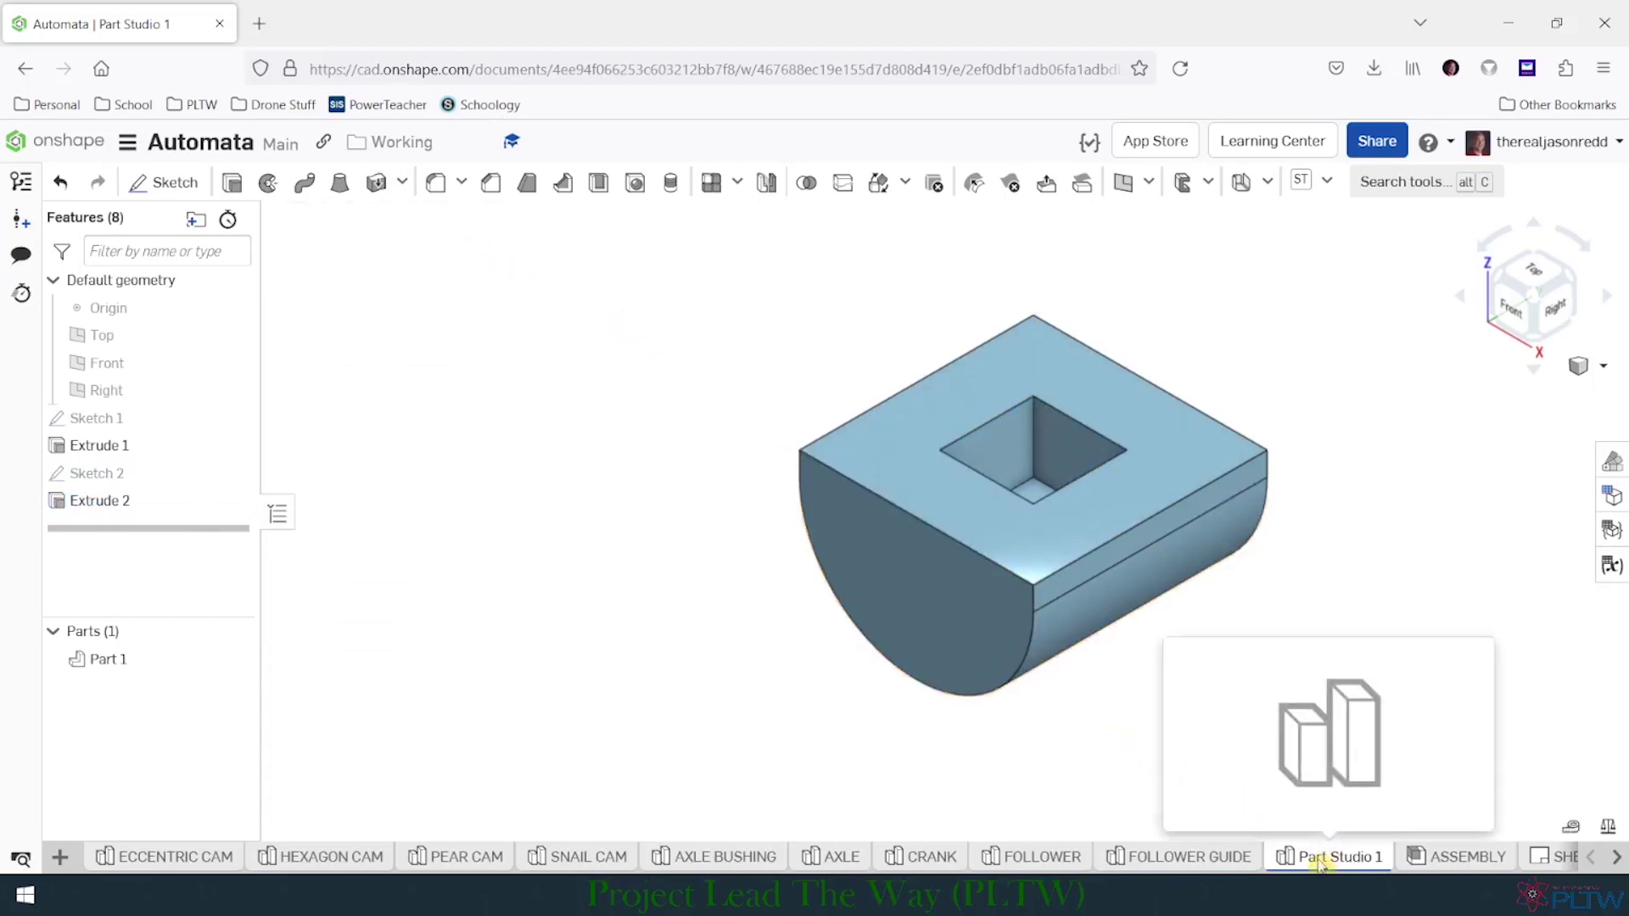
right_click(1358, 862)
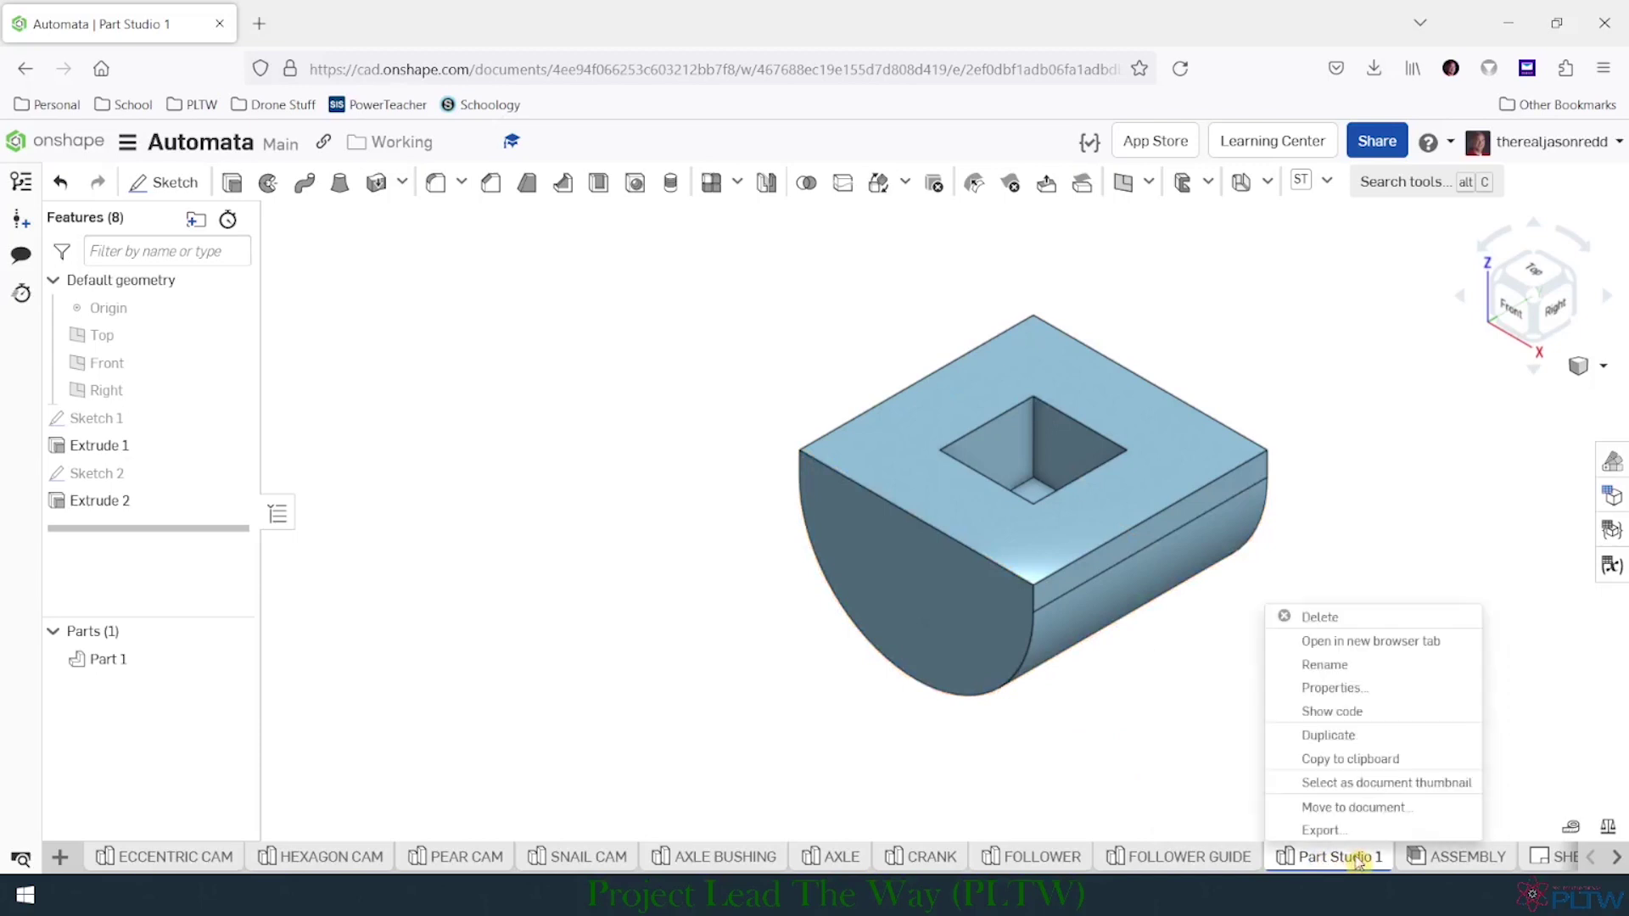
left_click(1358, 664)
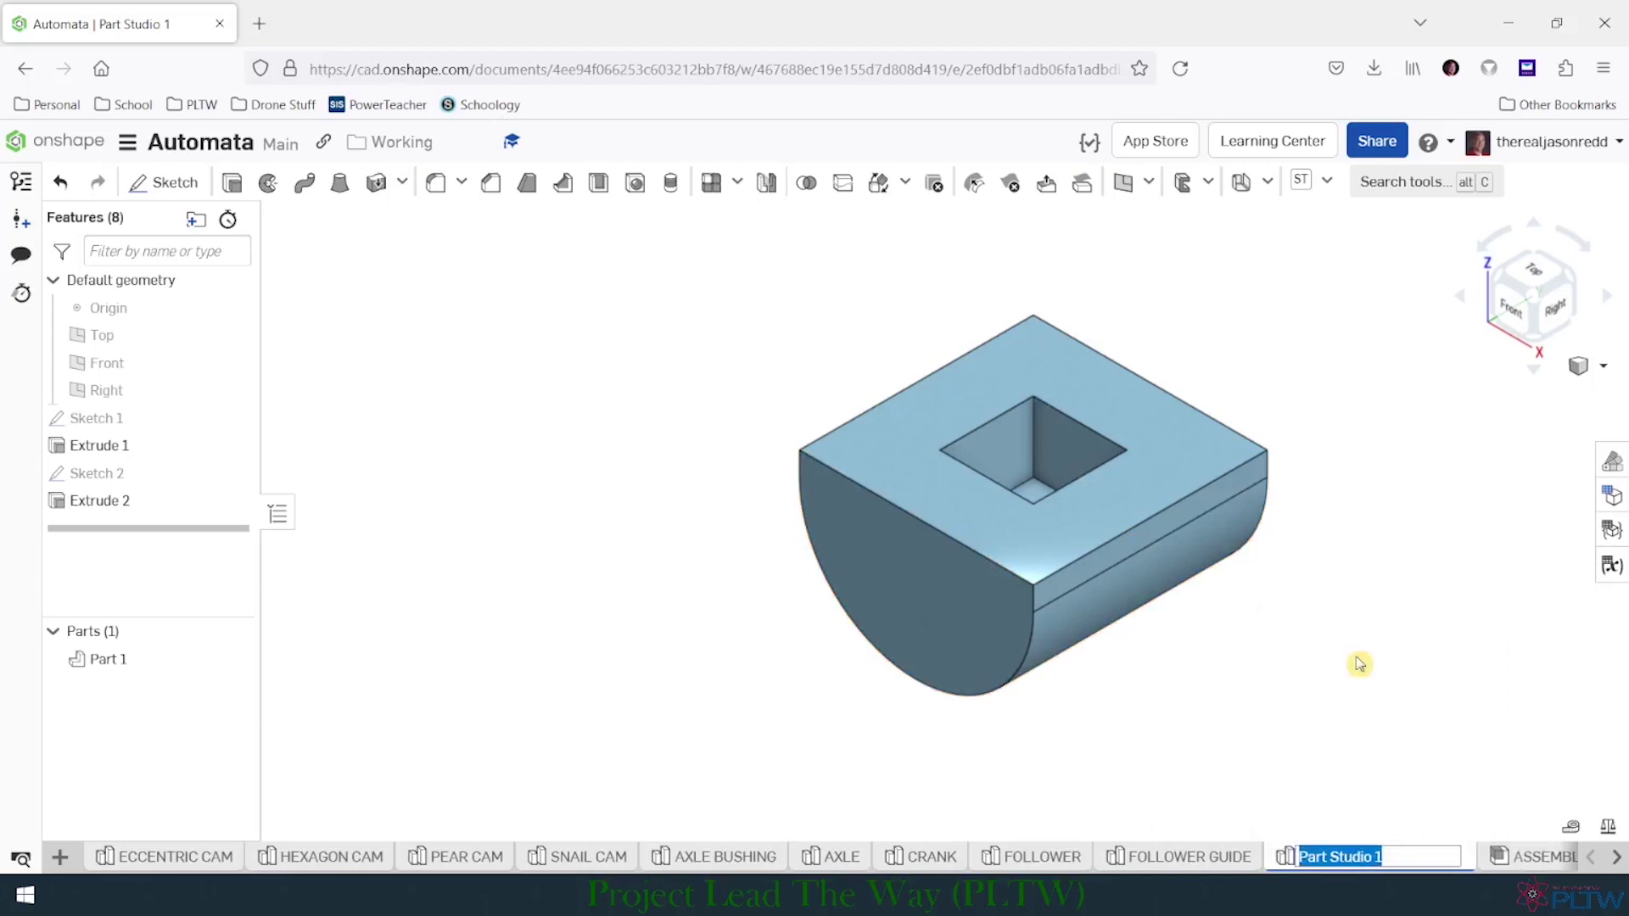
type("ROLLER")
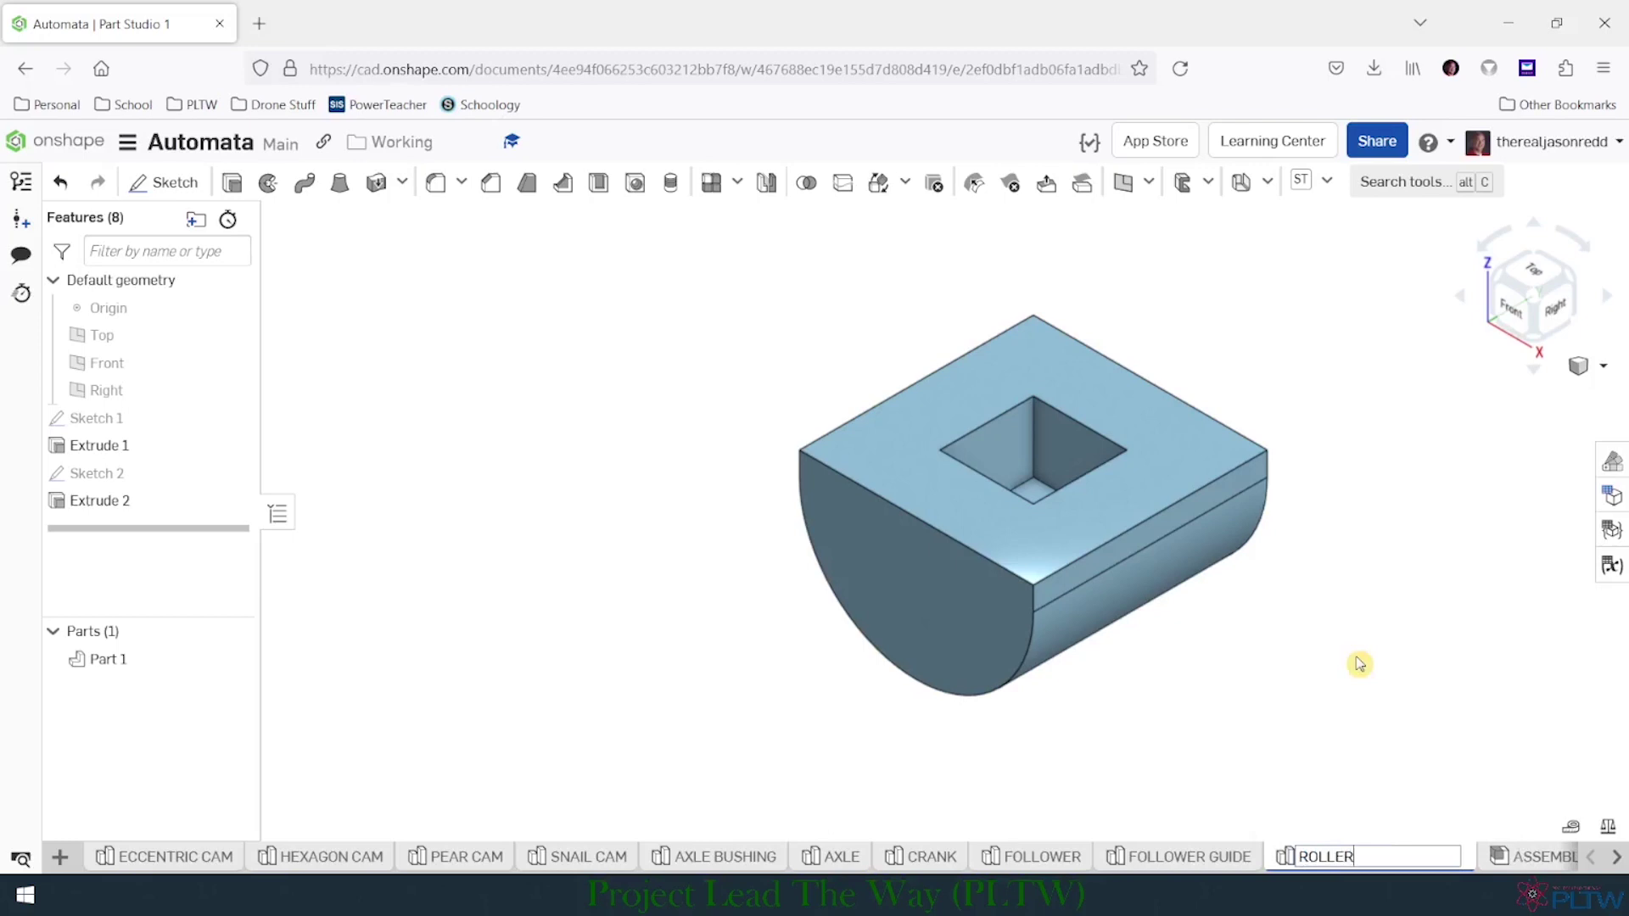
left_click_drag(1375, 855, 1301, 856)
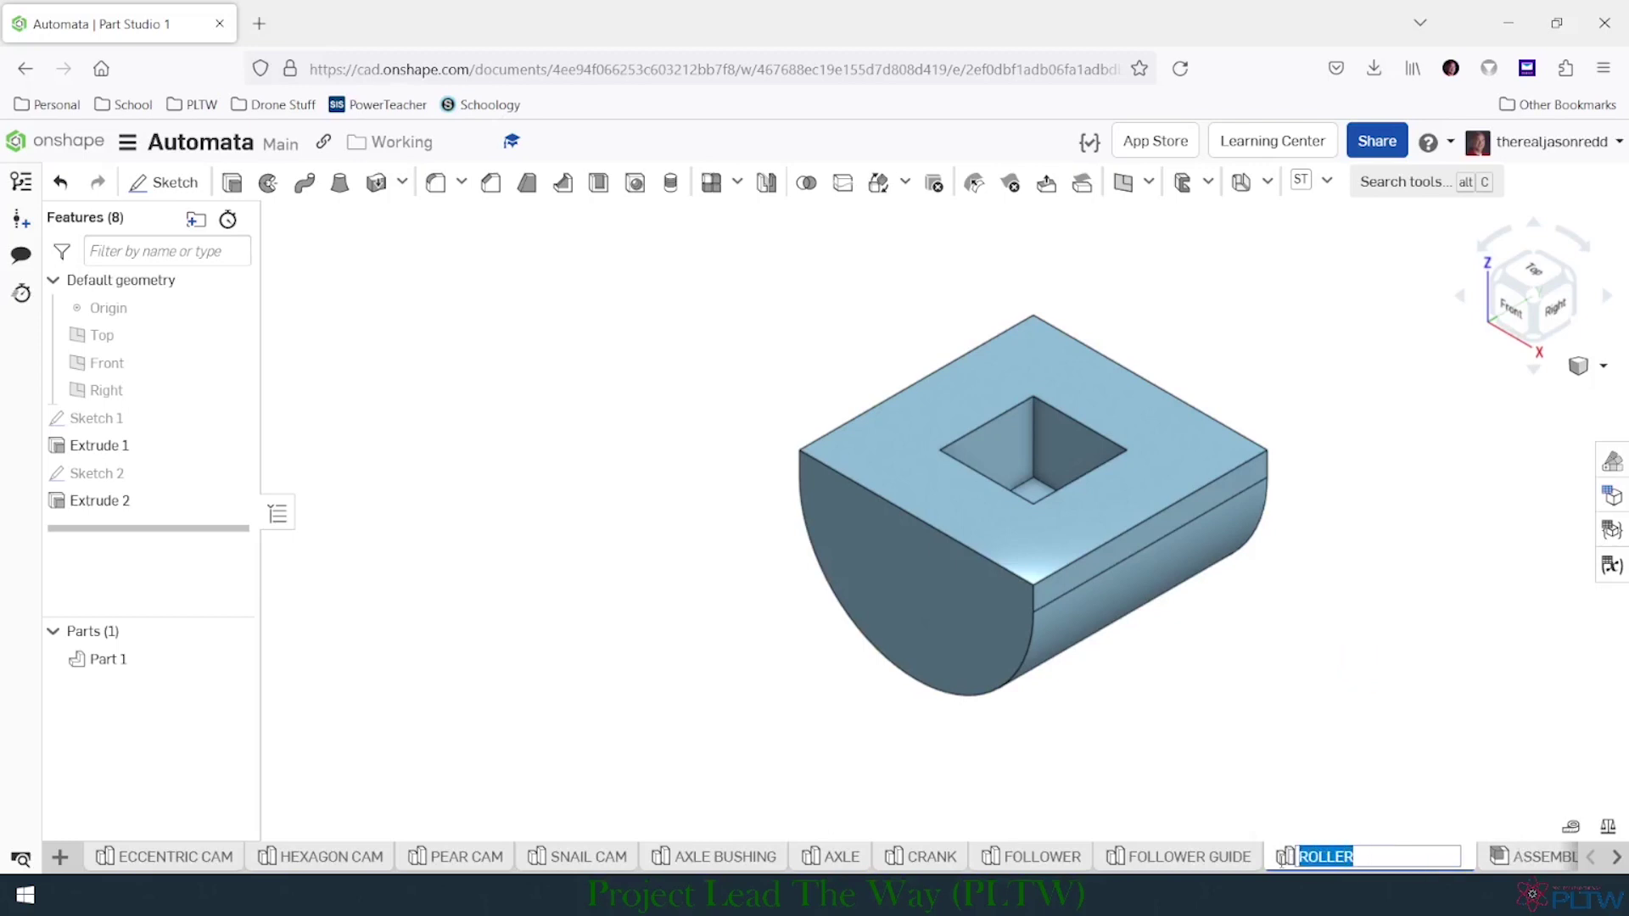
key("ctrl+c")
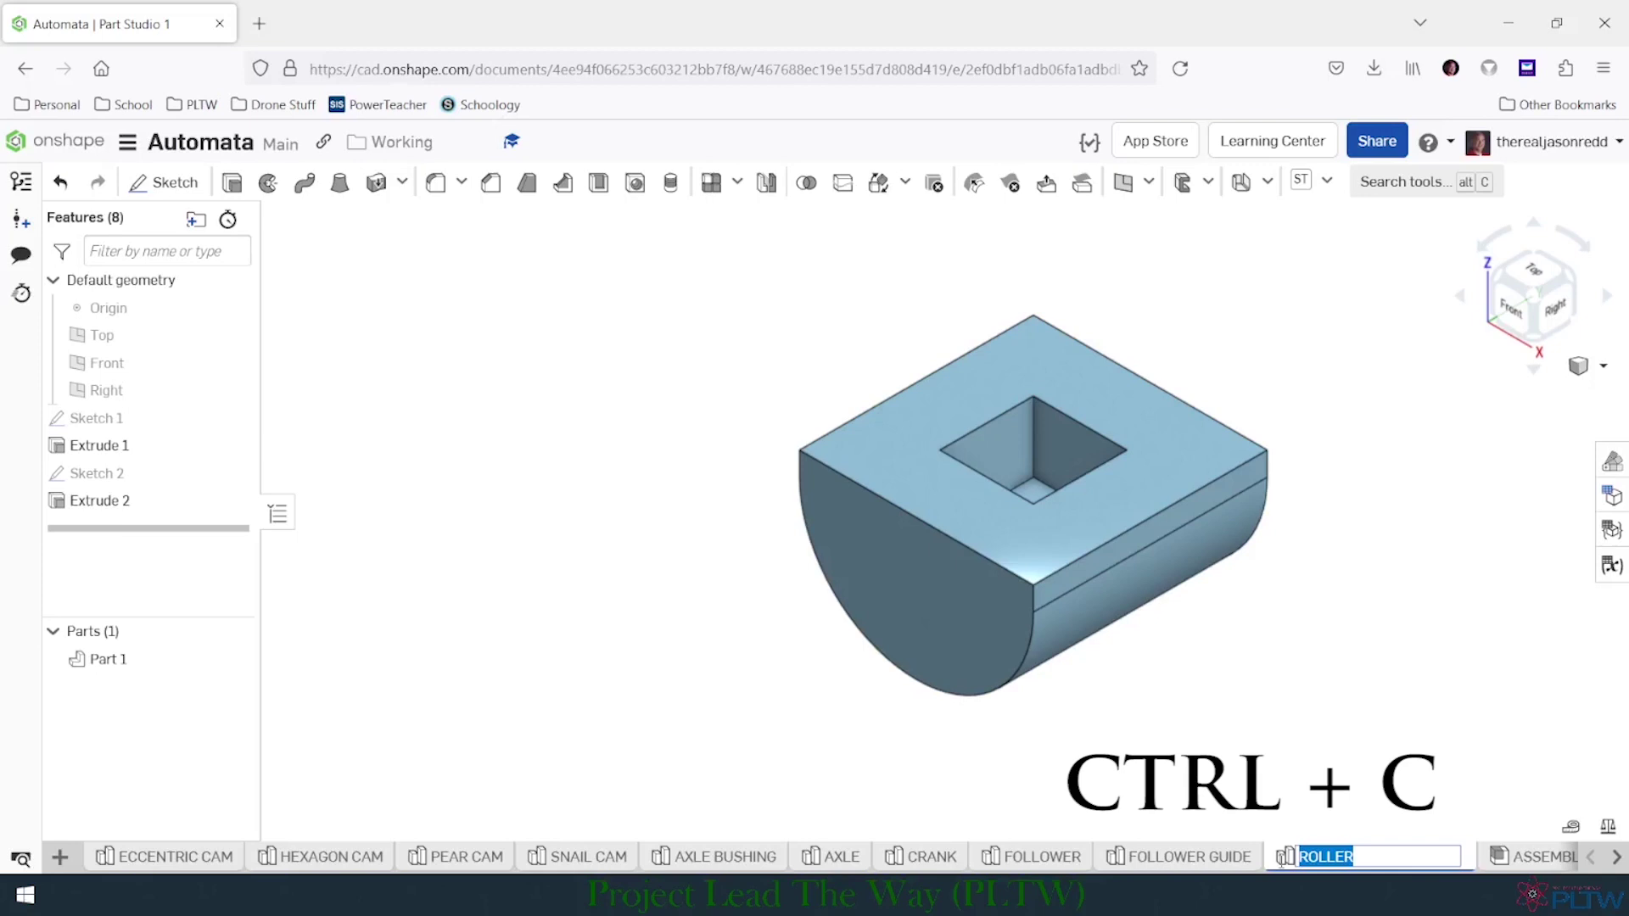
Rename Part 1 in the parts list as ROLLER using the copied name.
left_click(128, 664)
right_click(140, 660)
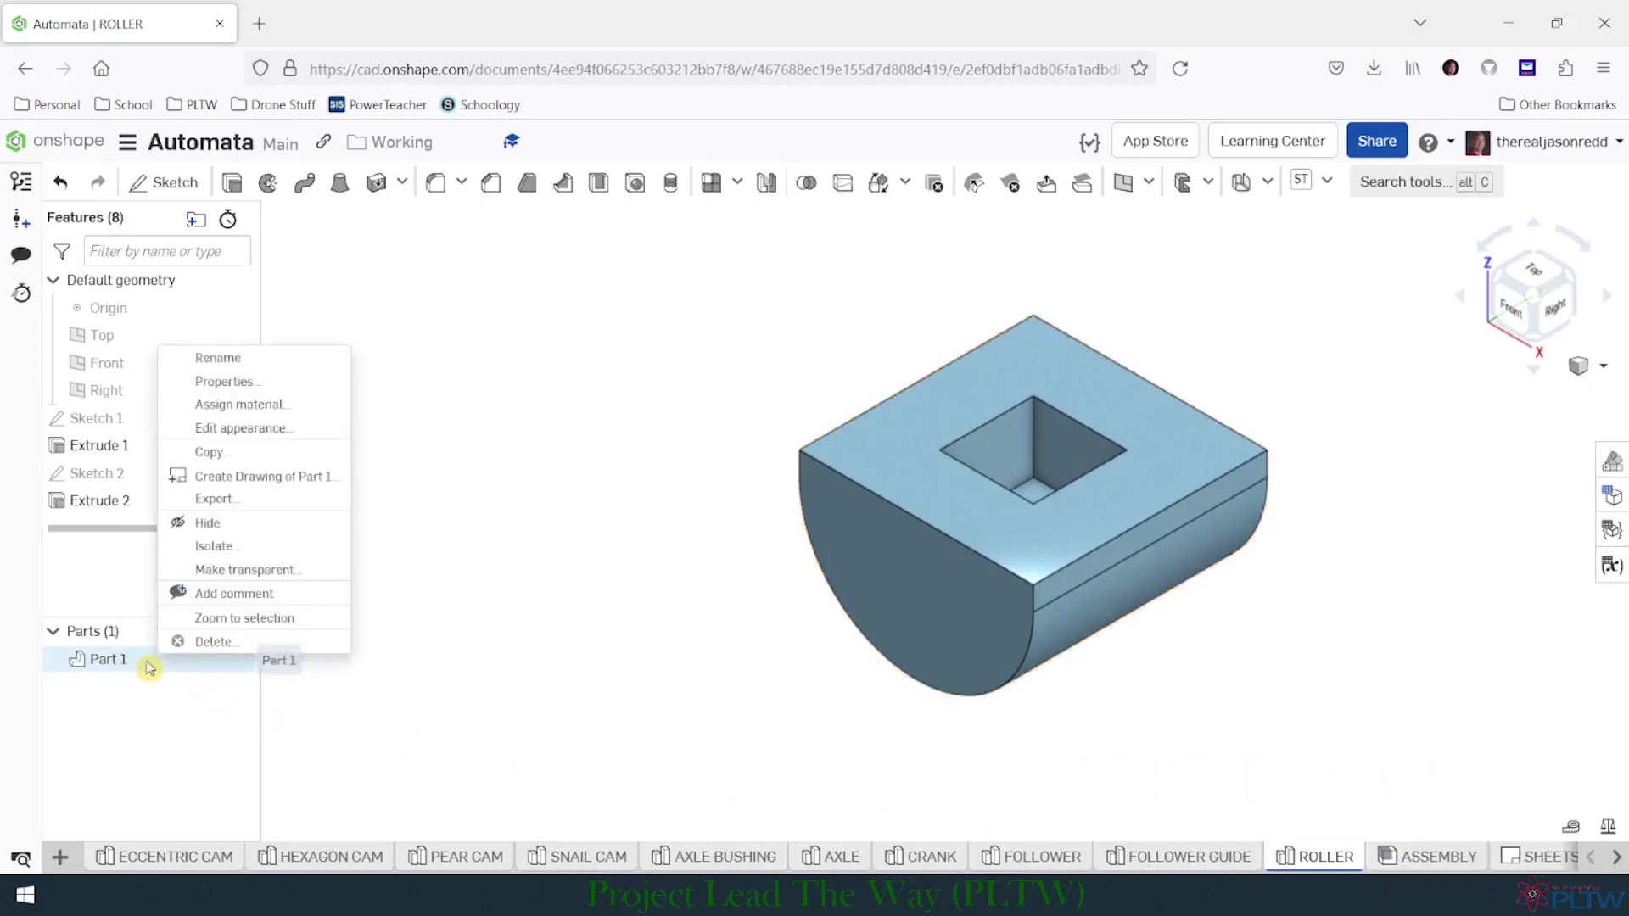
left_click(226, 358)
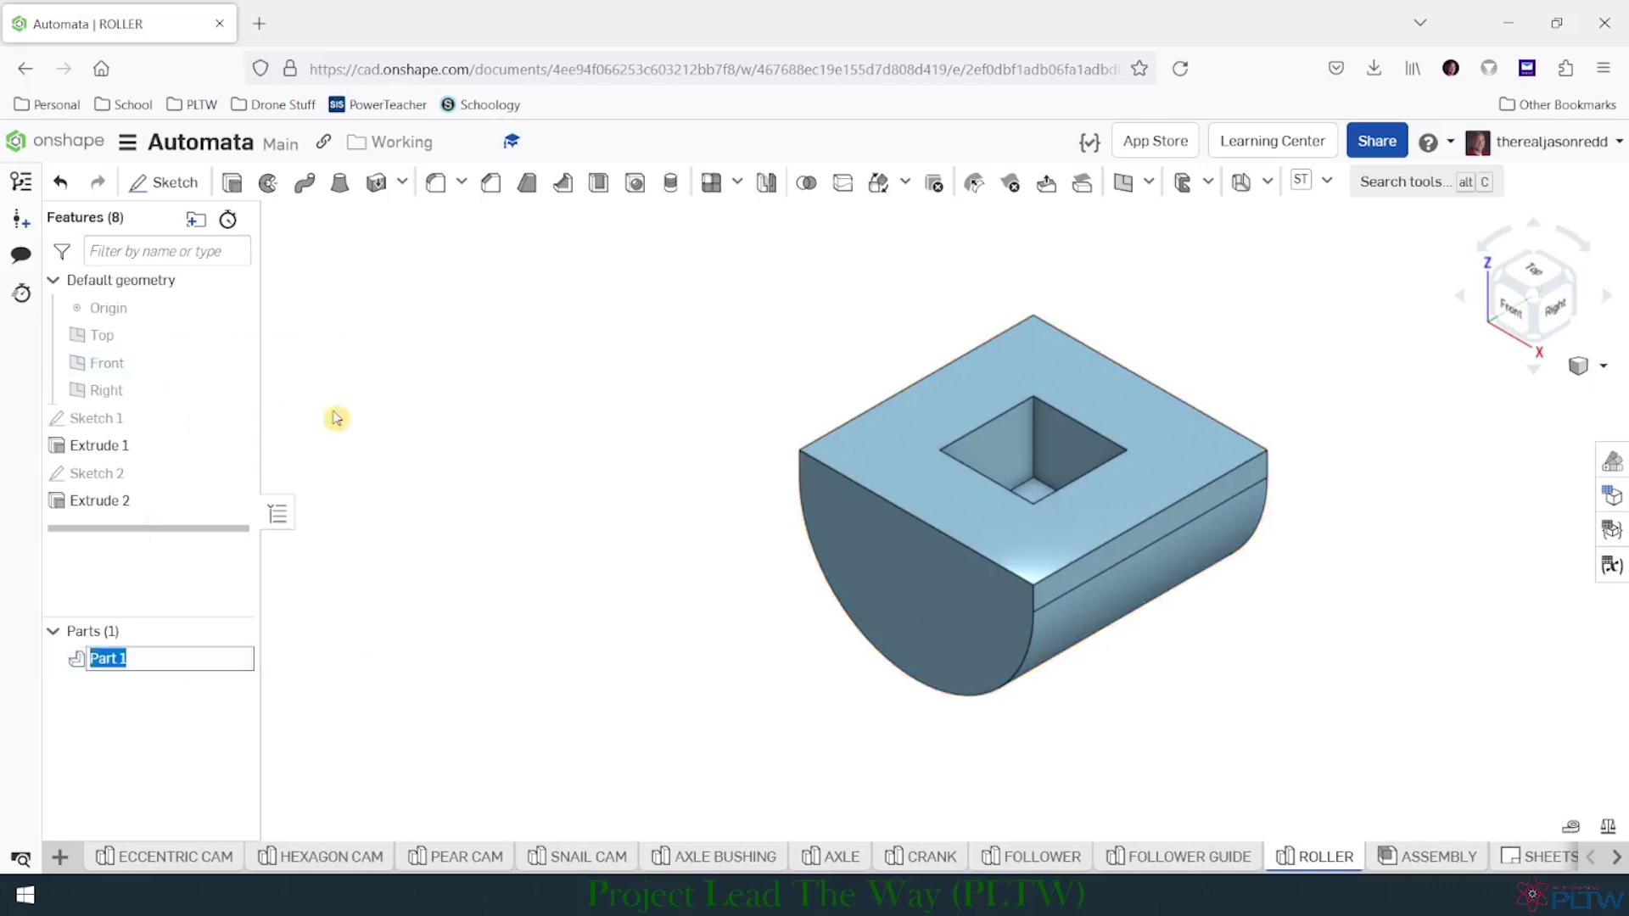
key("ctrl+v")
left_click(562, 557)
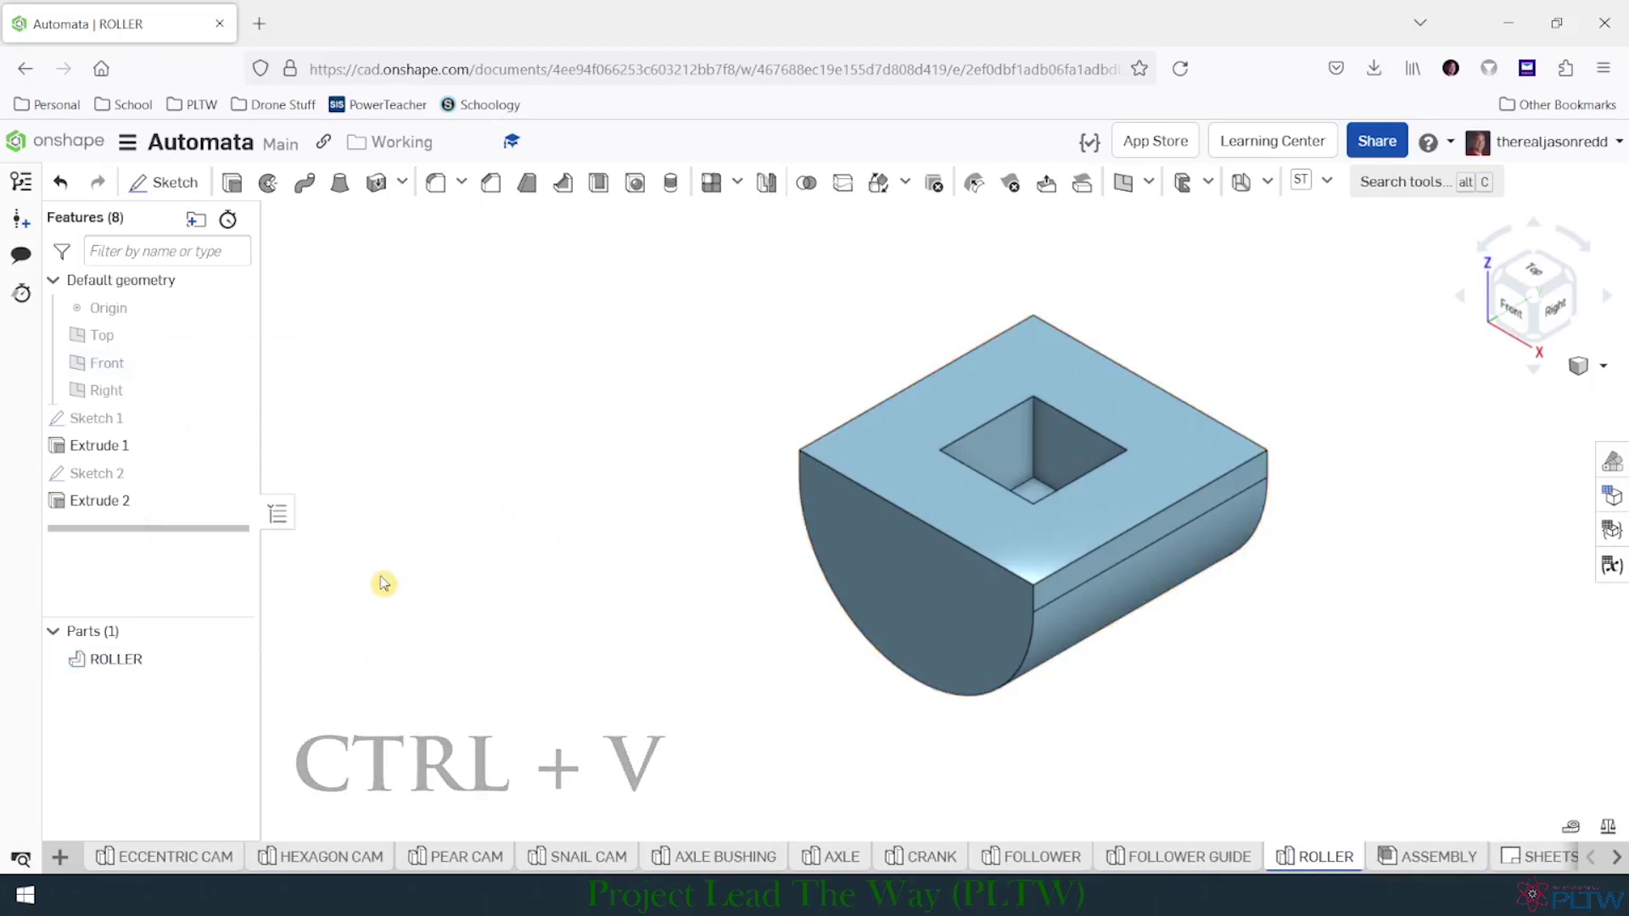
Assign the PLA material from the Onshape Material Library to the ROLLER part.
right_click(164, 667)
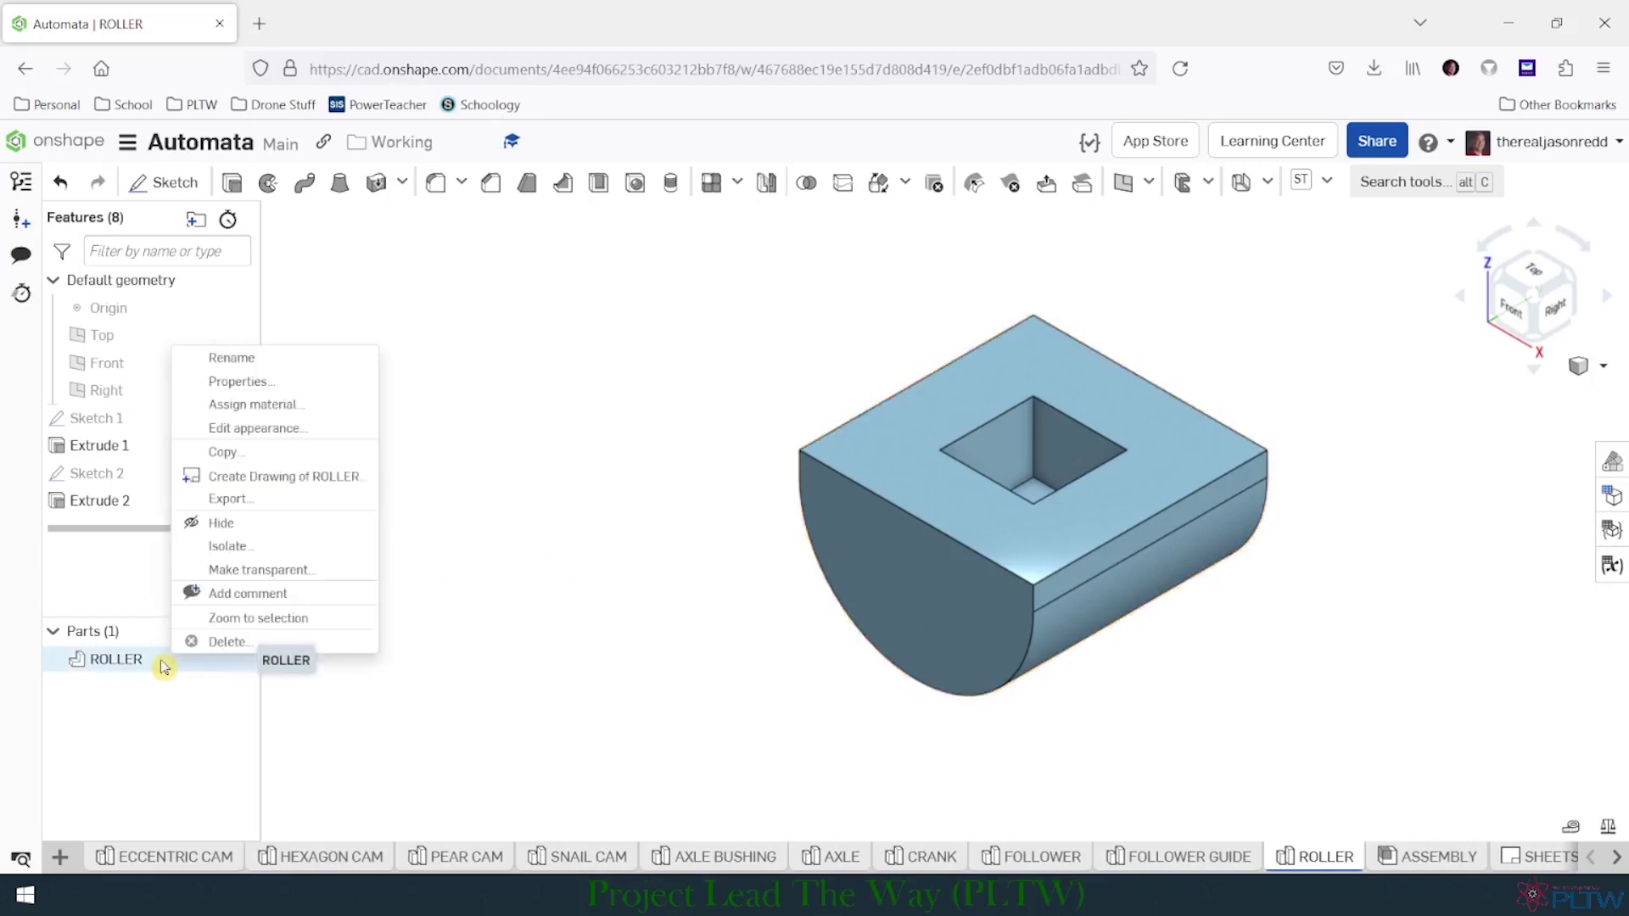
left_click(289, 405)
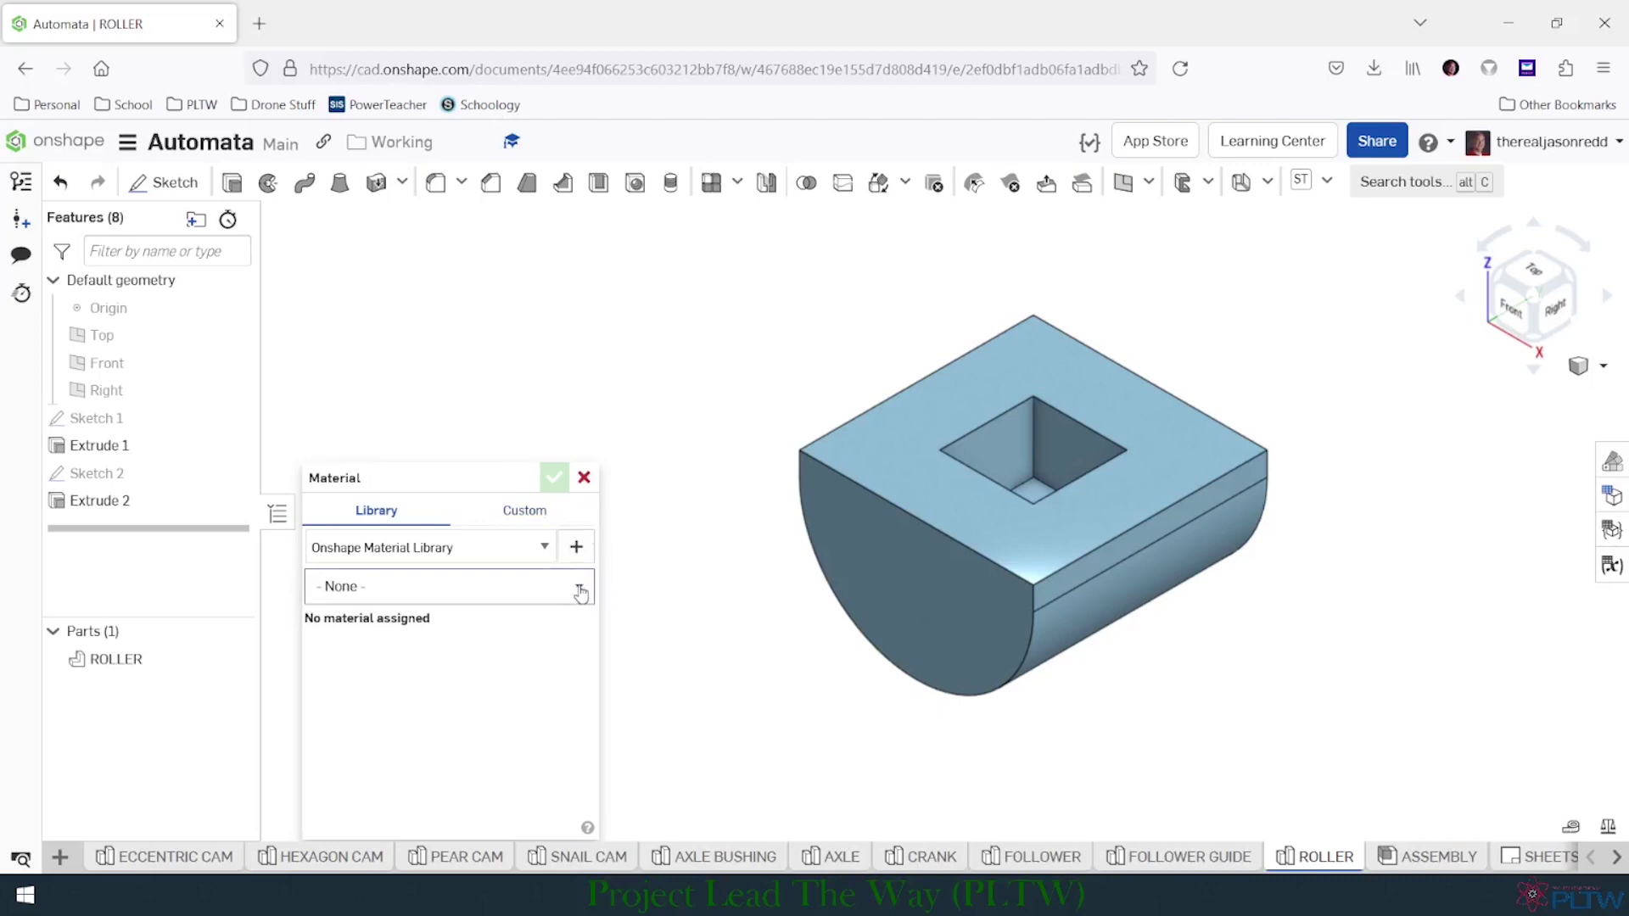
left_click(582, 593)
scroll(513, 705, "down", 5)
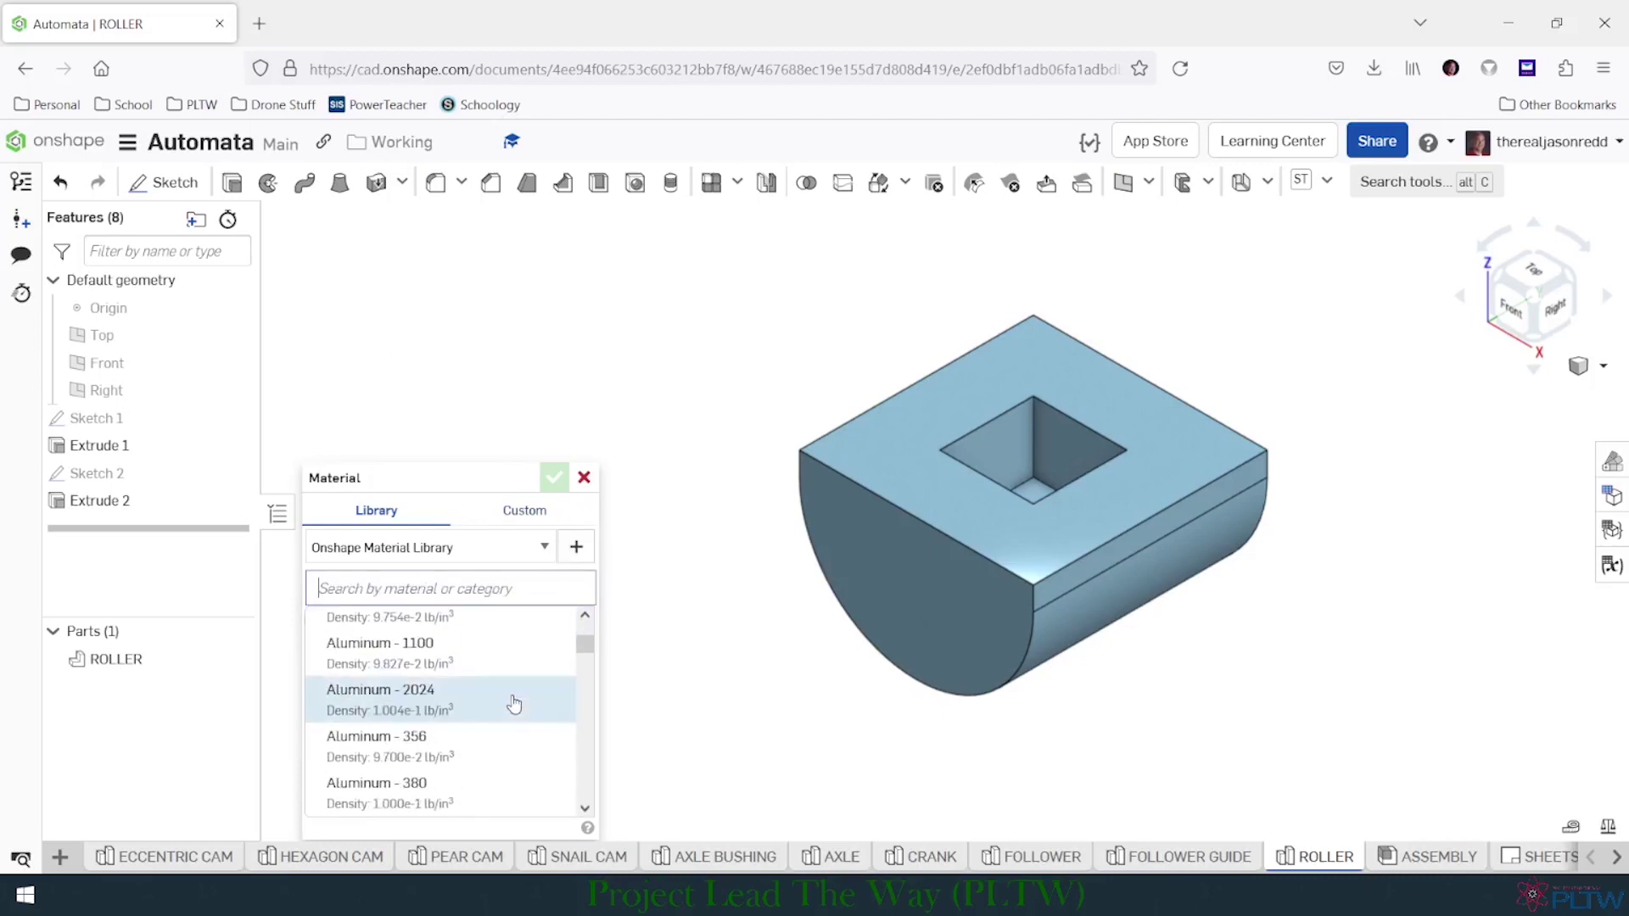
scroll(516, 704, "down", 15)
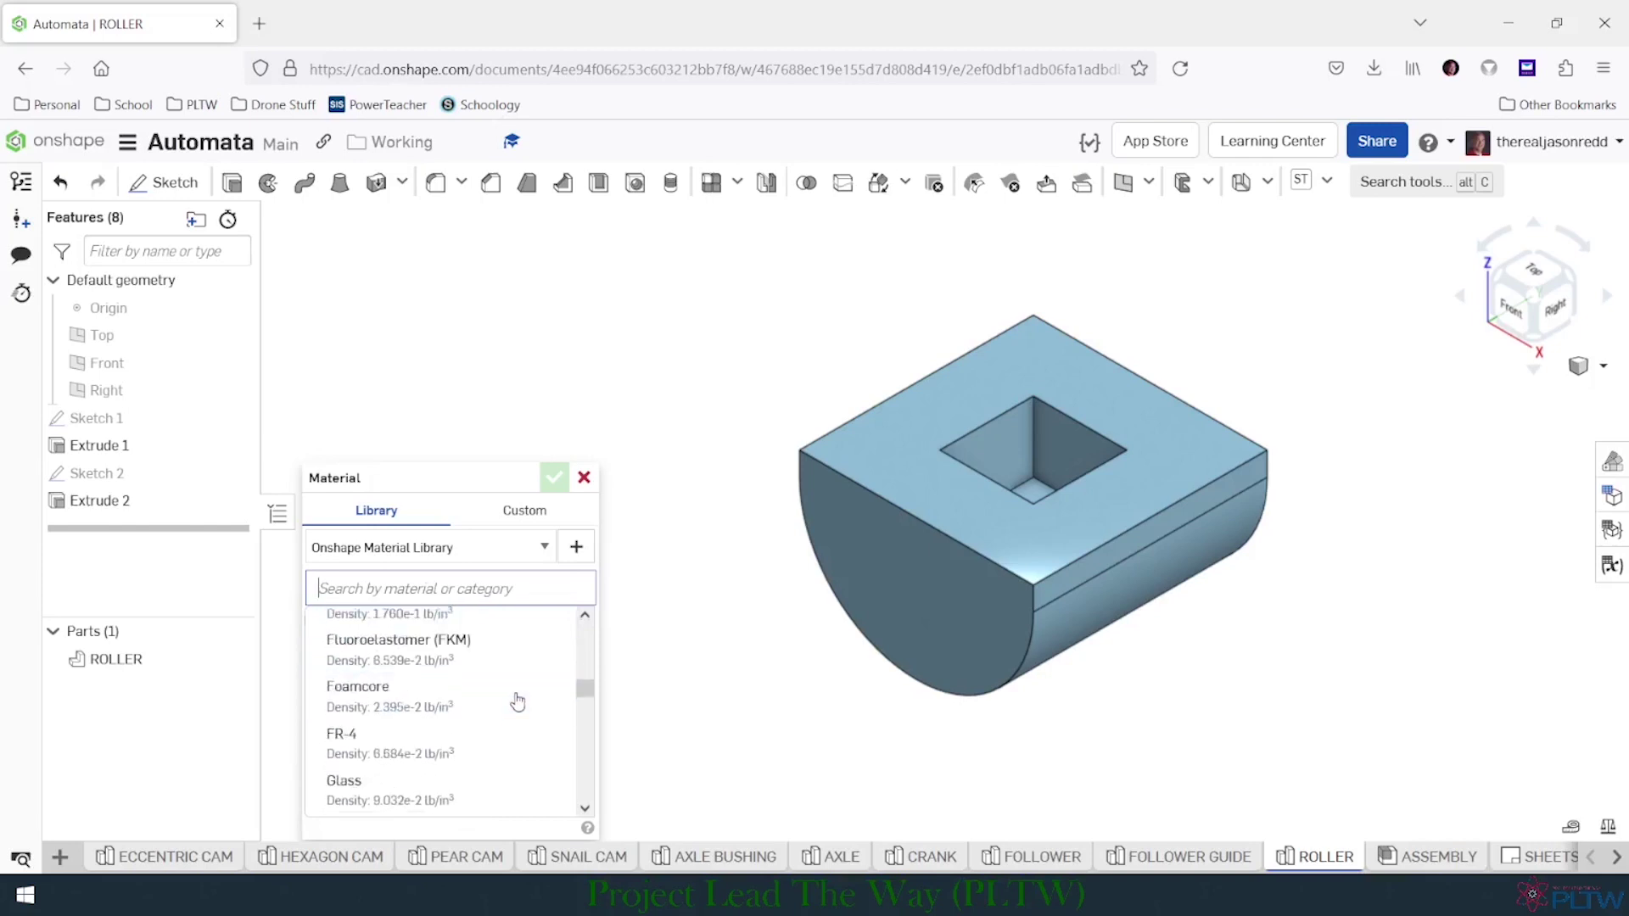
scroll(518, 703, "down", 15)
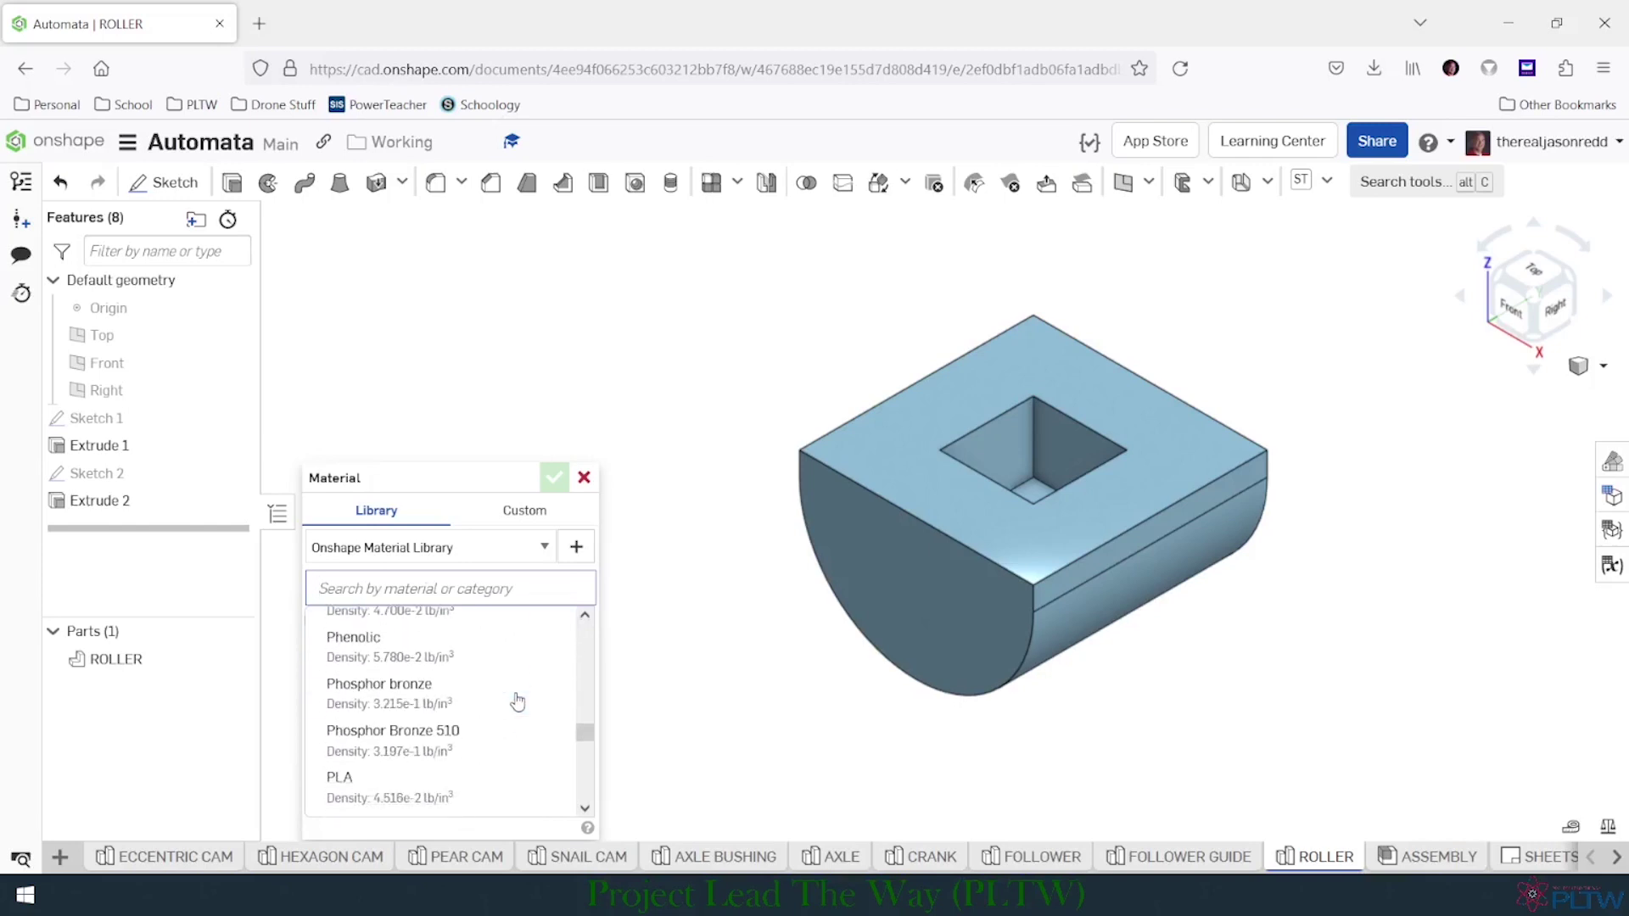
left_click(538, 673)
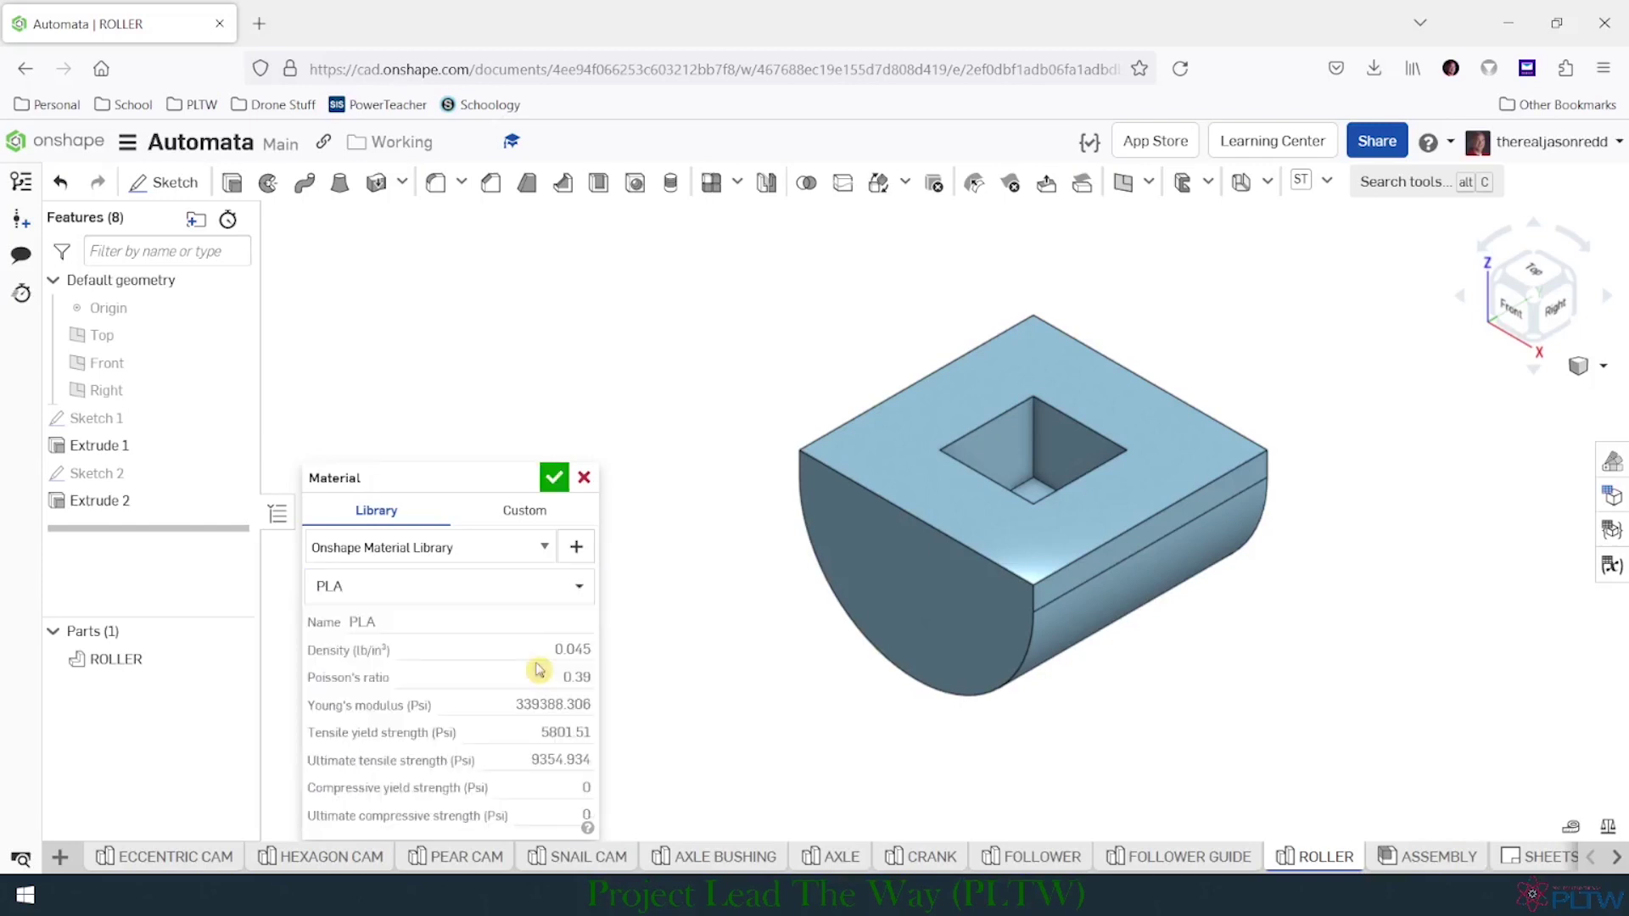
left_click(555, 480)
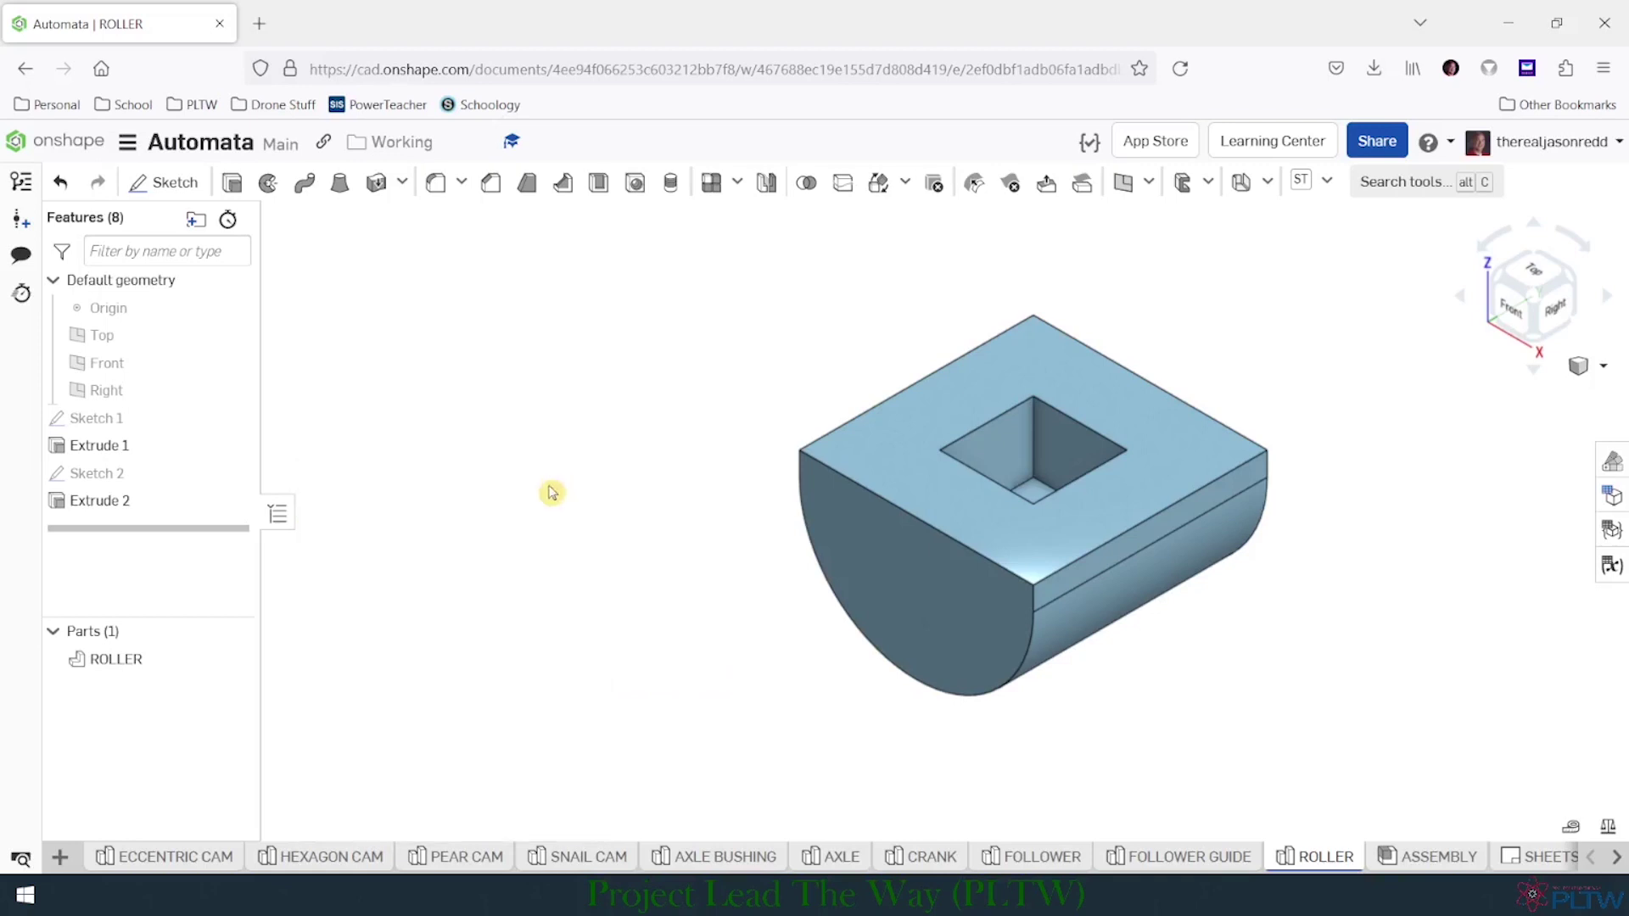
Change the ROLLER part's appearance to red (FF0000) and accept it.
right_click(168, 663)
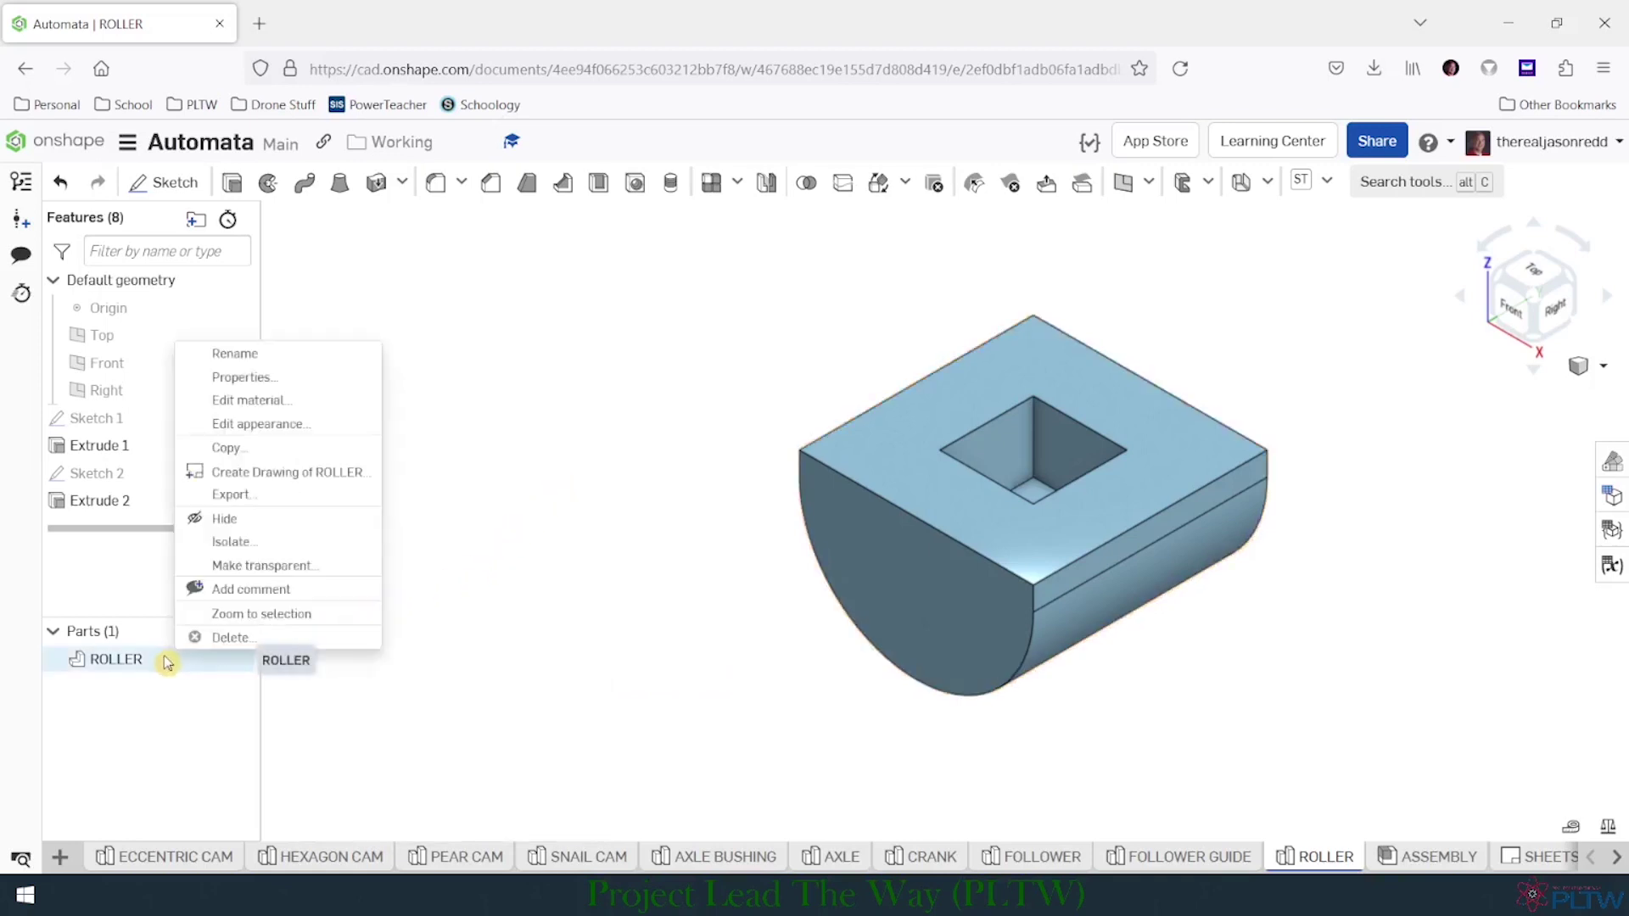
left_click(343, 431)
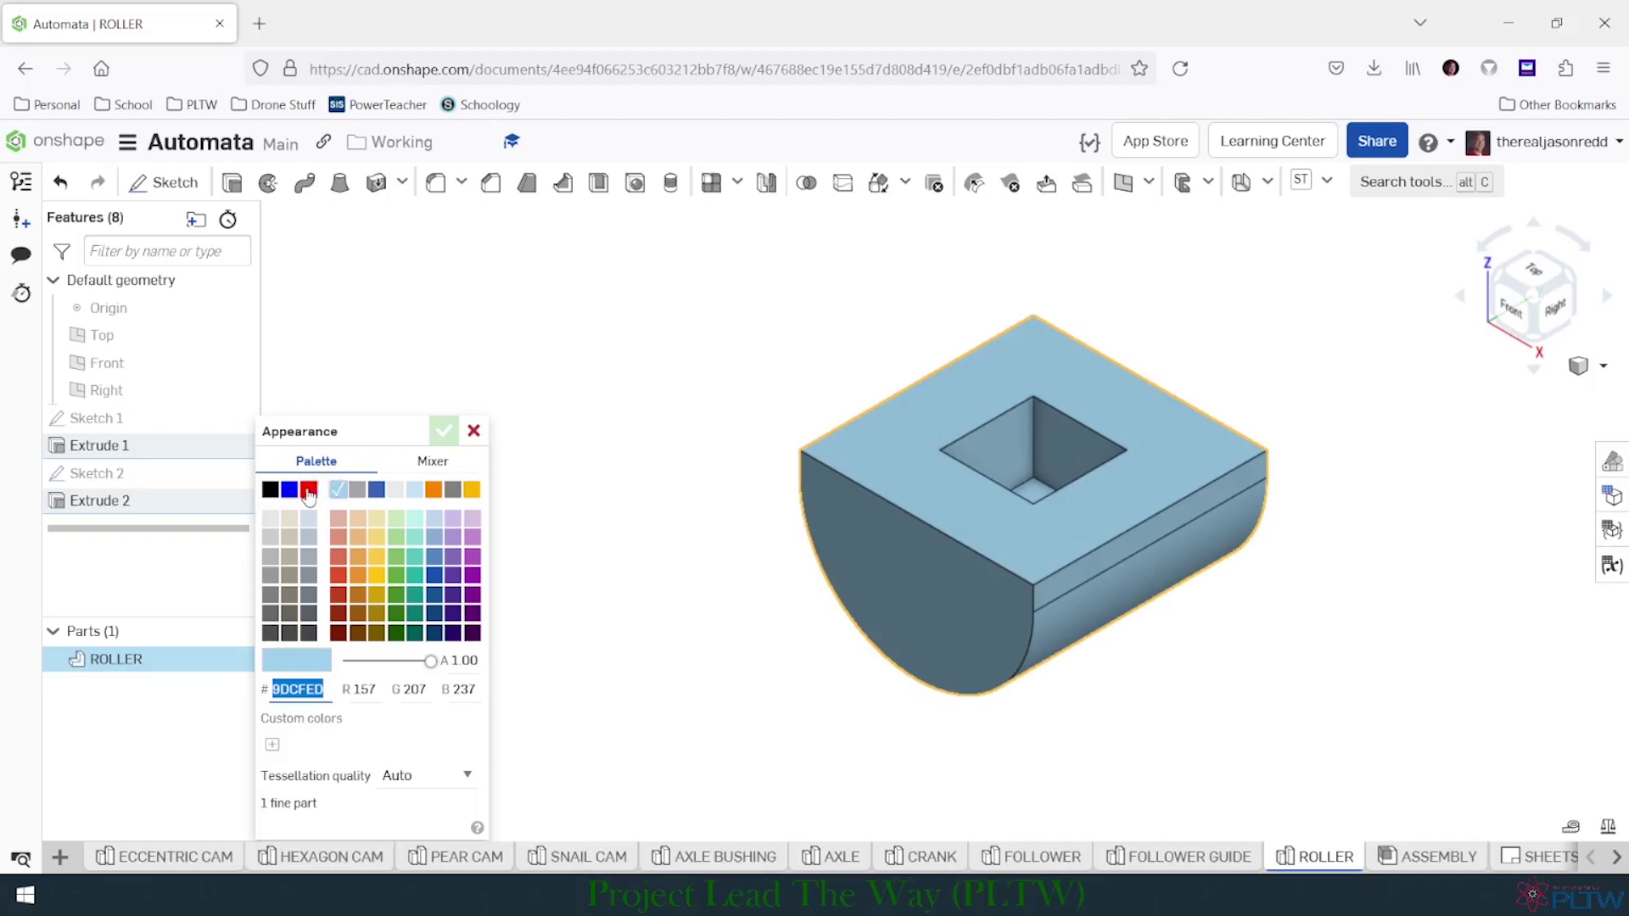
left_click(309, 493)
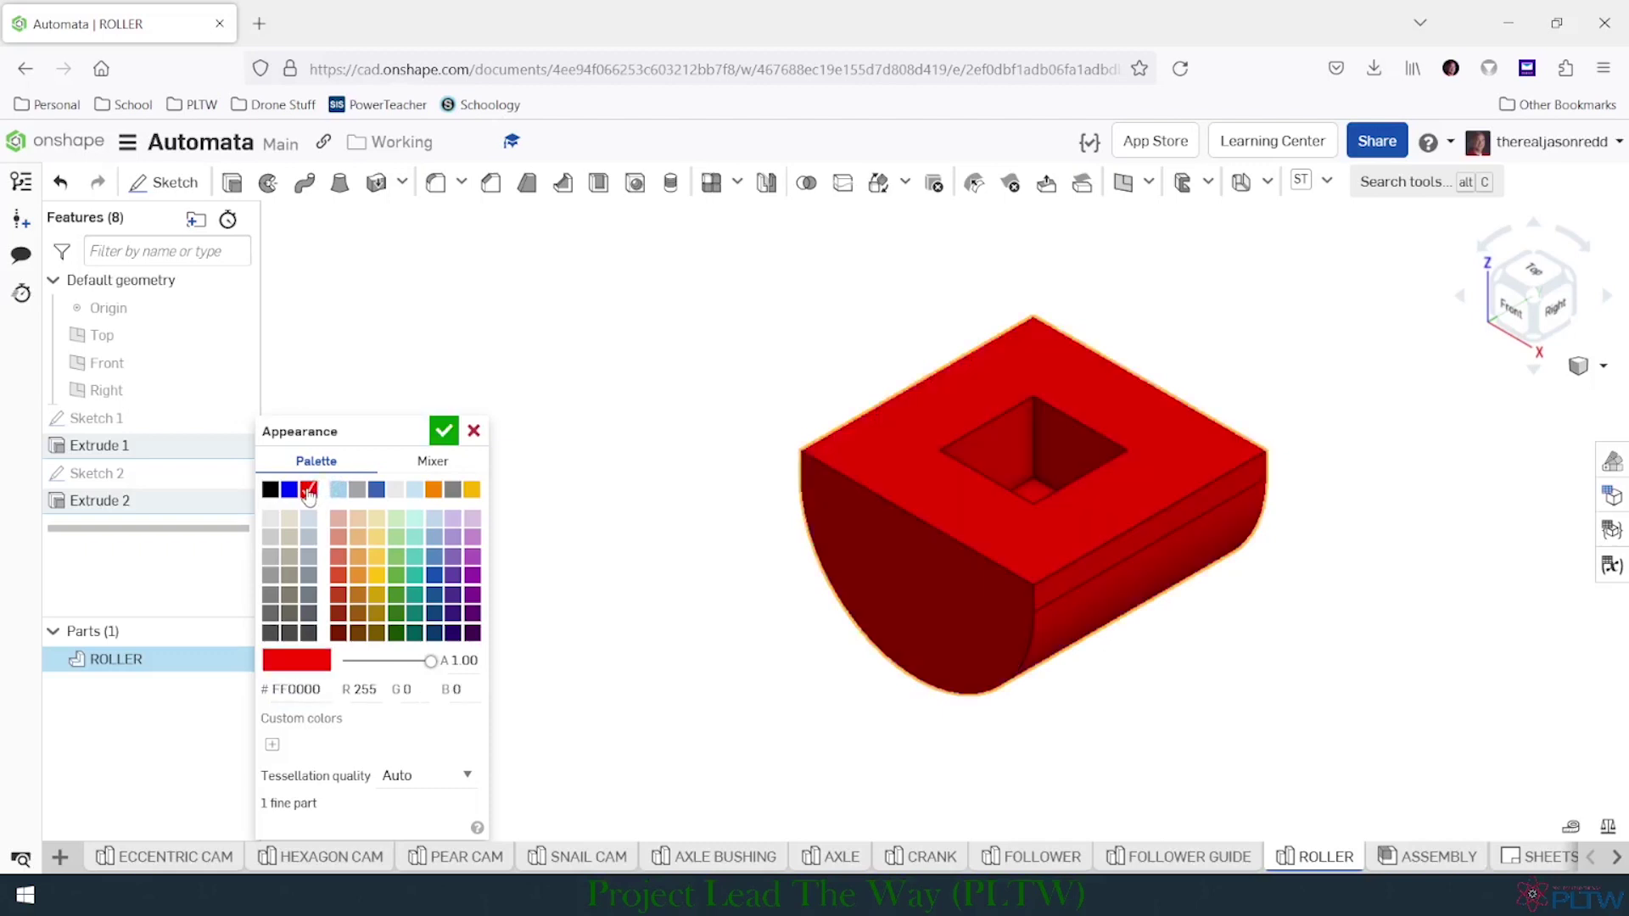
left_click(442, 434)
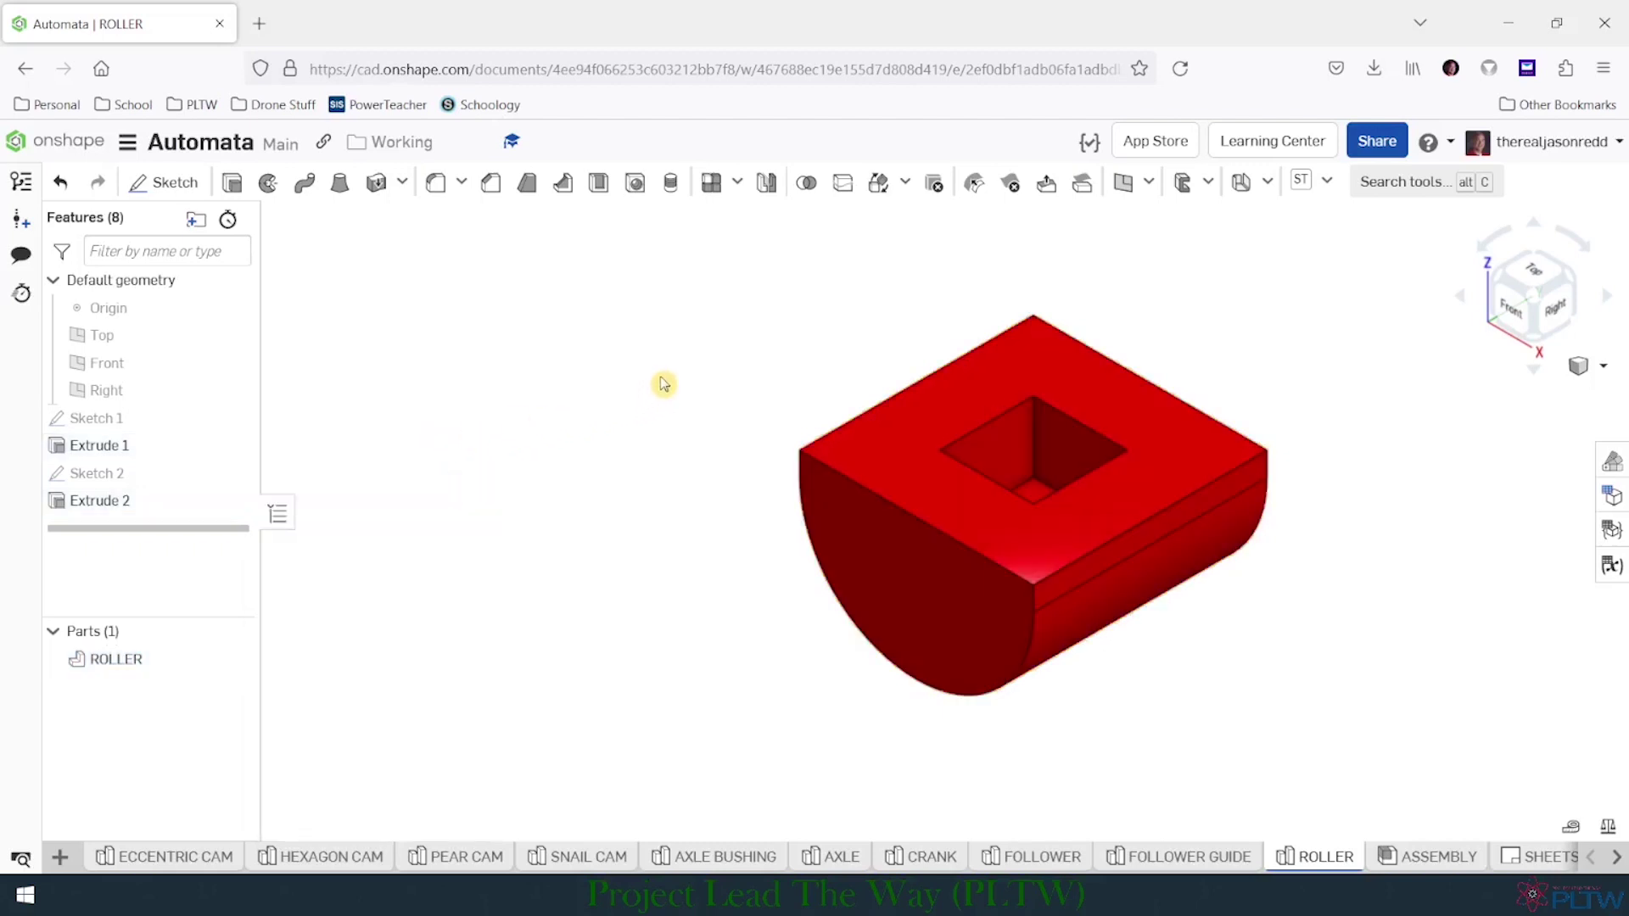